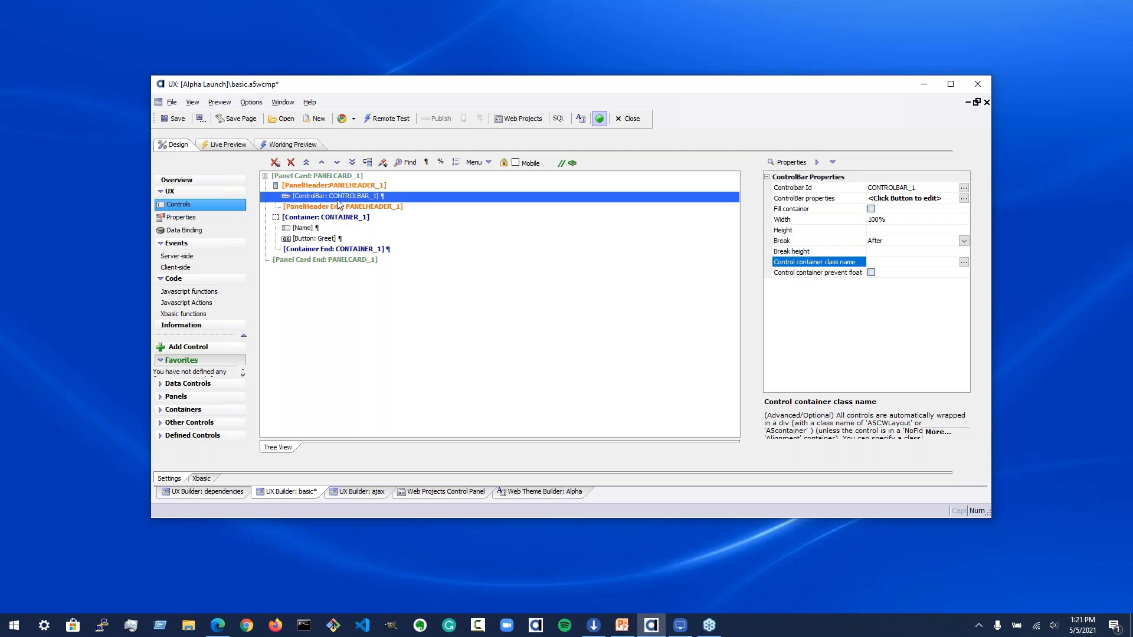
# Step: Open the control bar builder and inspect the Exit button's text and its click action code
pyautogui.doubleClick(340, 197)
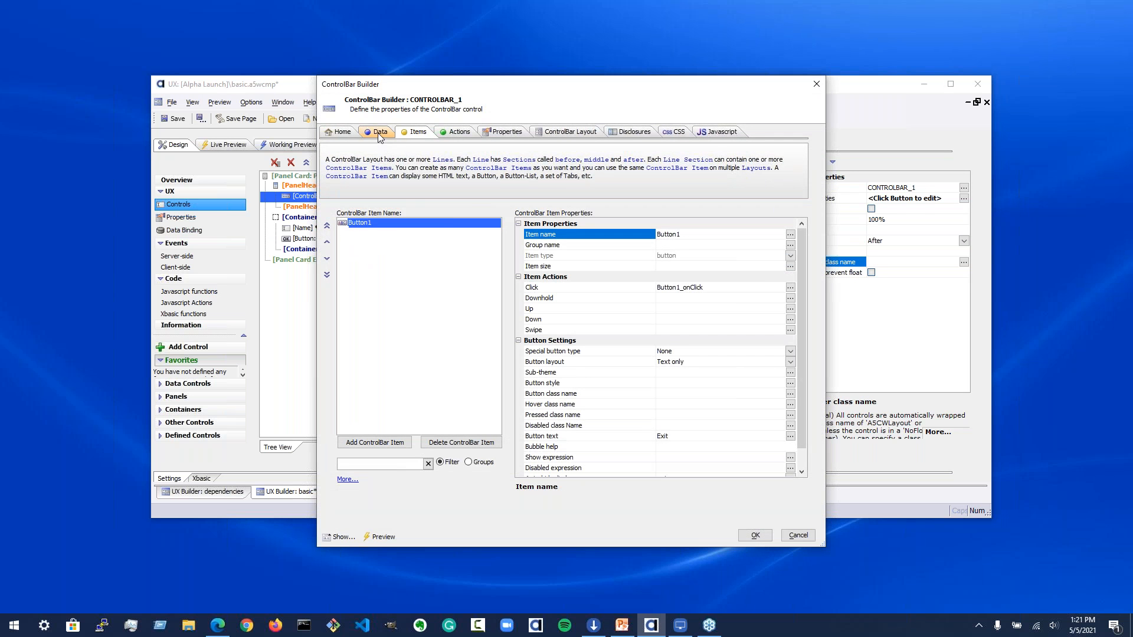
pyautogui.scroll(-2, 646, 307)
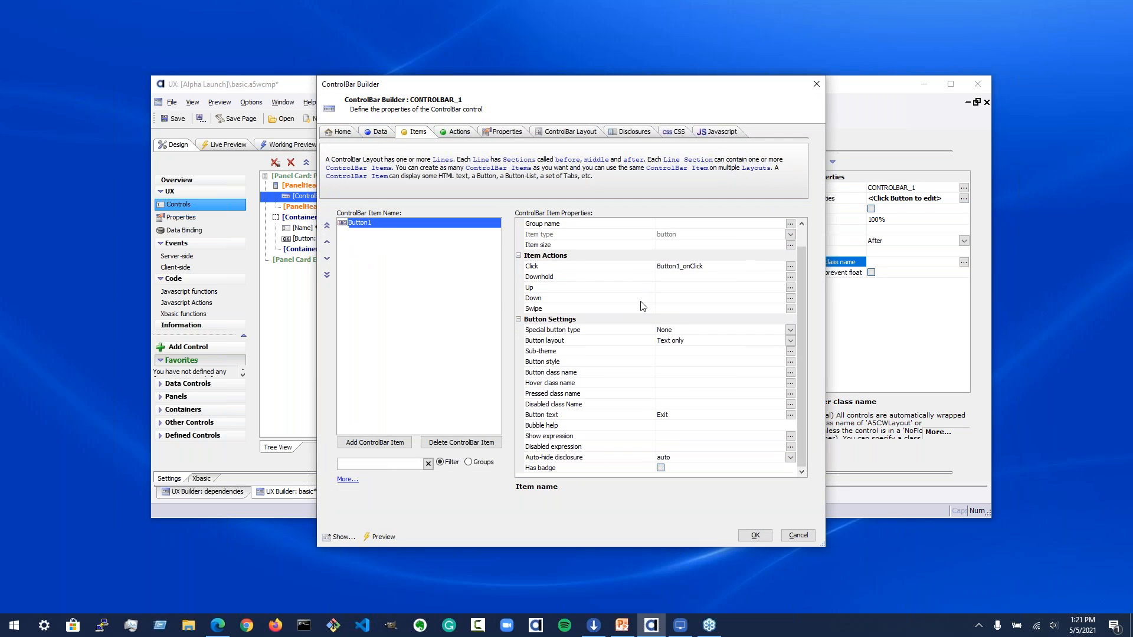
pyautogui.click(555, 416)
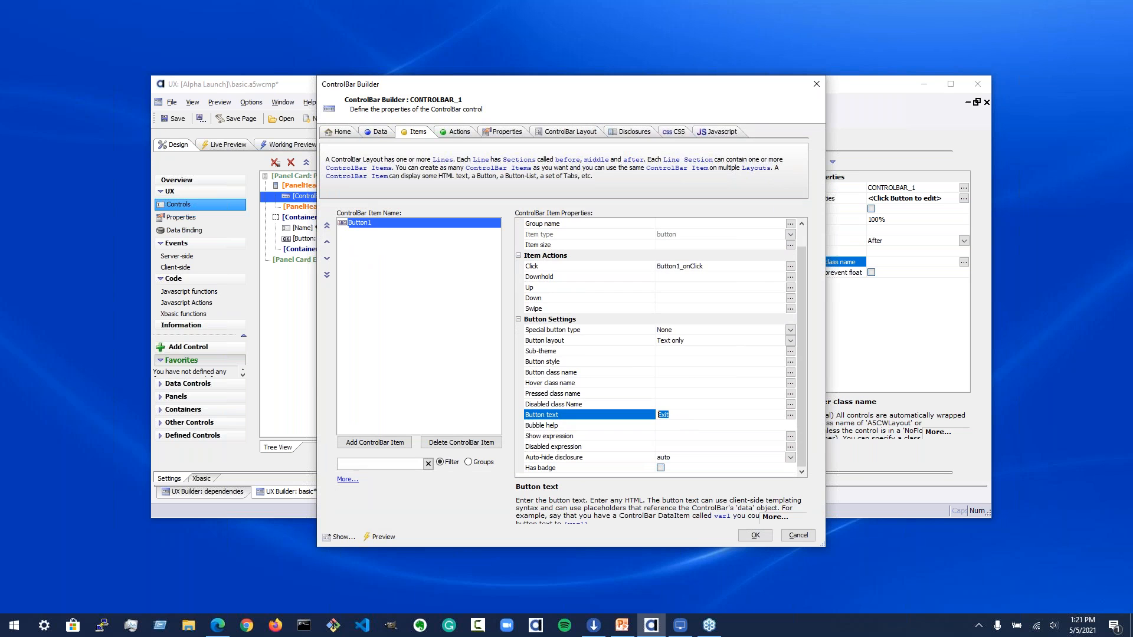
pyautogui.click(458, 133)
pyautogui.moveTo(689, 352); pyautogui.dragTo(486, 347)
pyautogui.click(565, 350)
pyautogui.click(584, 349)
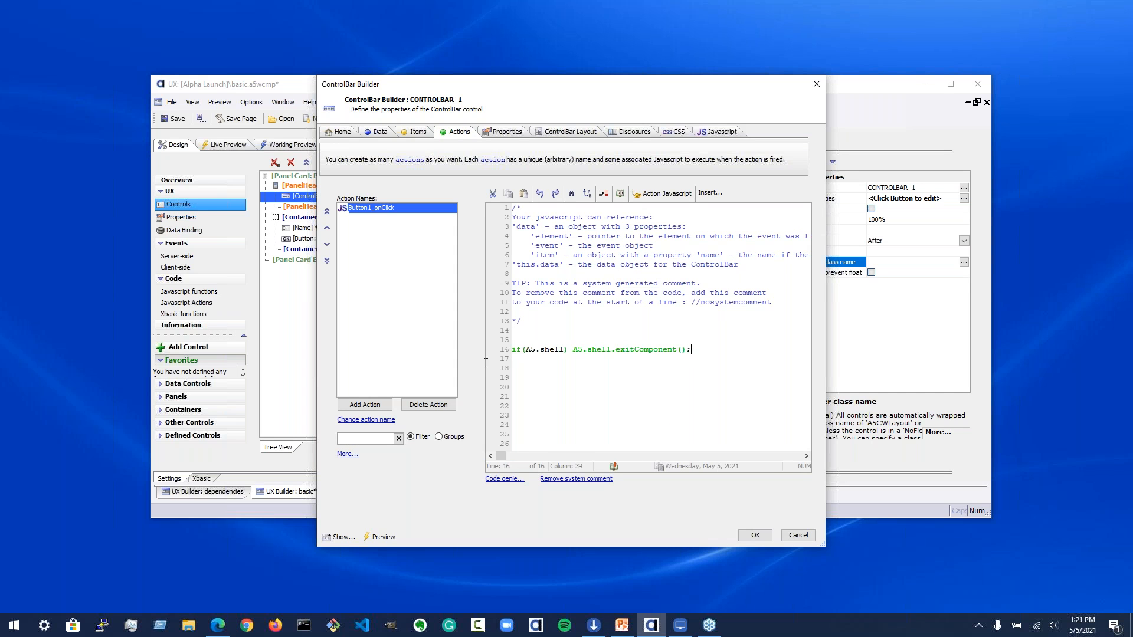
# Step: Search the insertable methods for exit and view the A5.shell.exitComponent() entry without inserting it
pyautogui.click(710, 193)
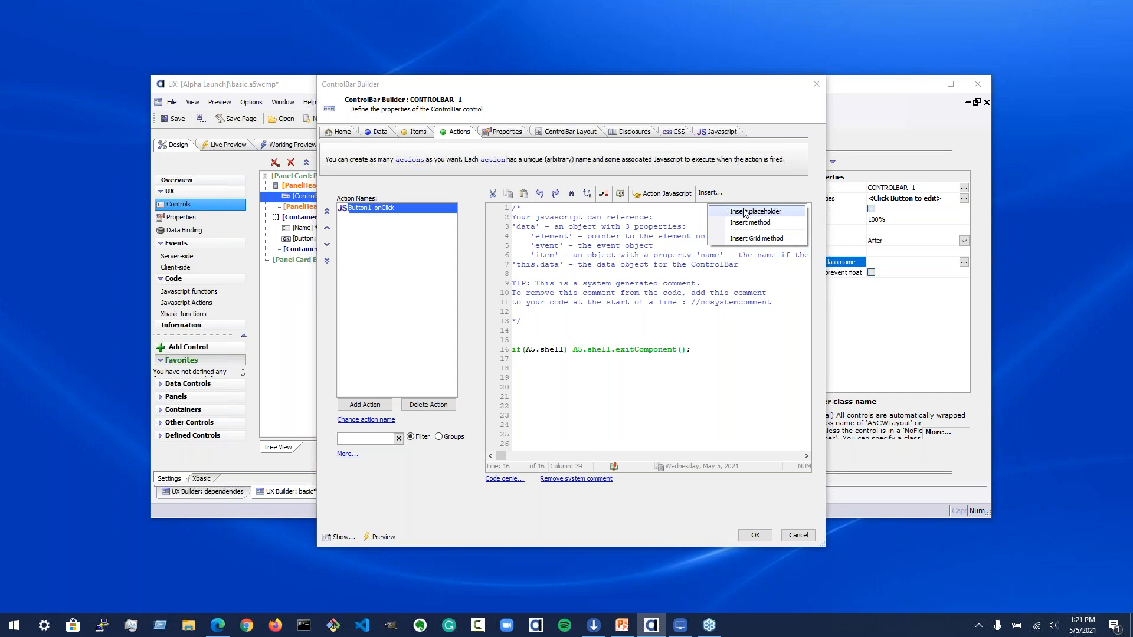
pyautogui.click(750, 223)
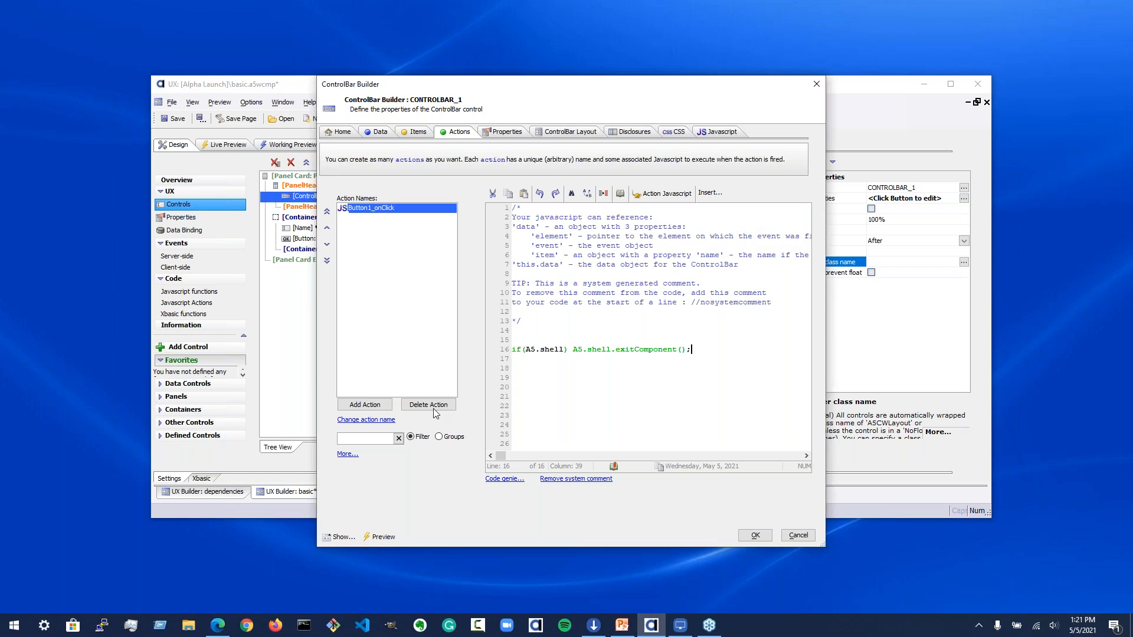
pyautogui.write('exit')
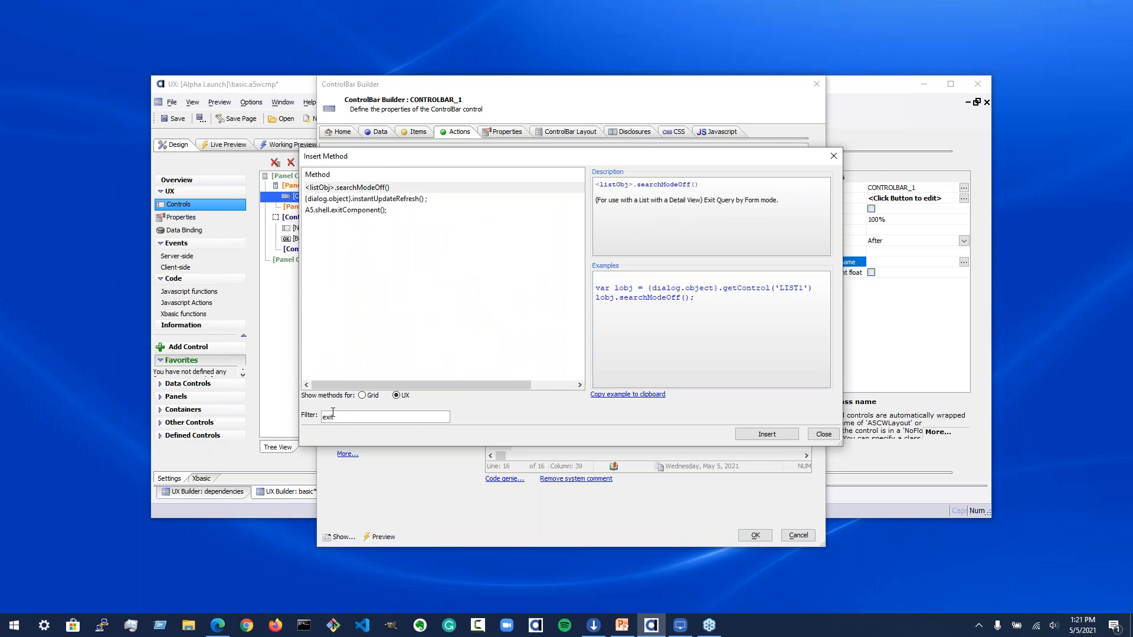
pyautogui.click(363, 210)
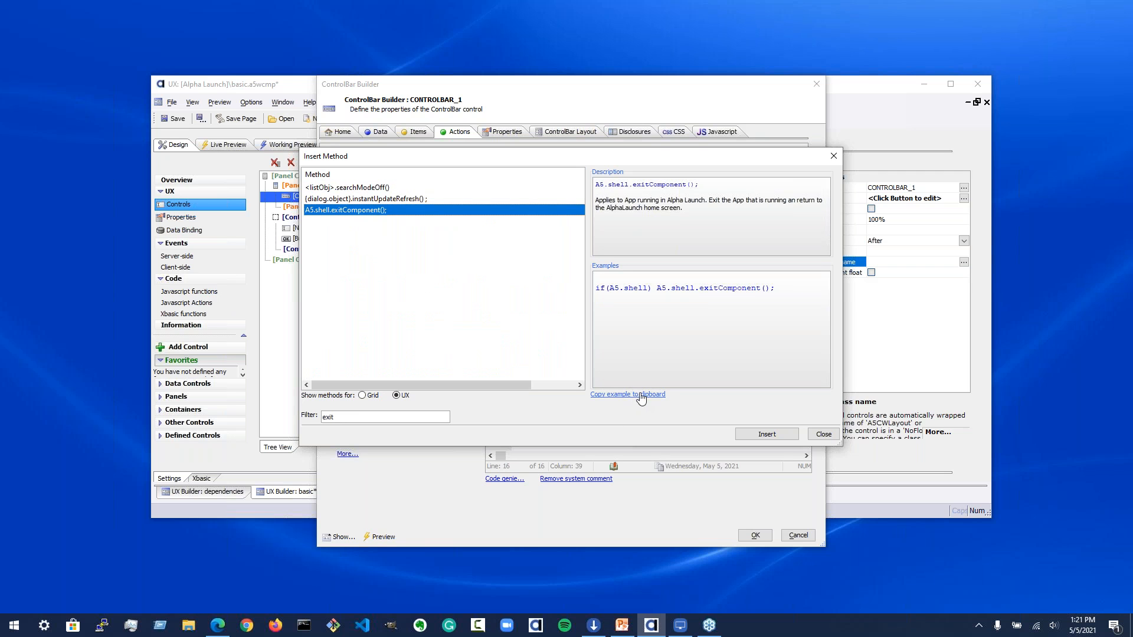
pyautogui.click(825, 436)
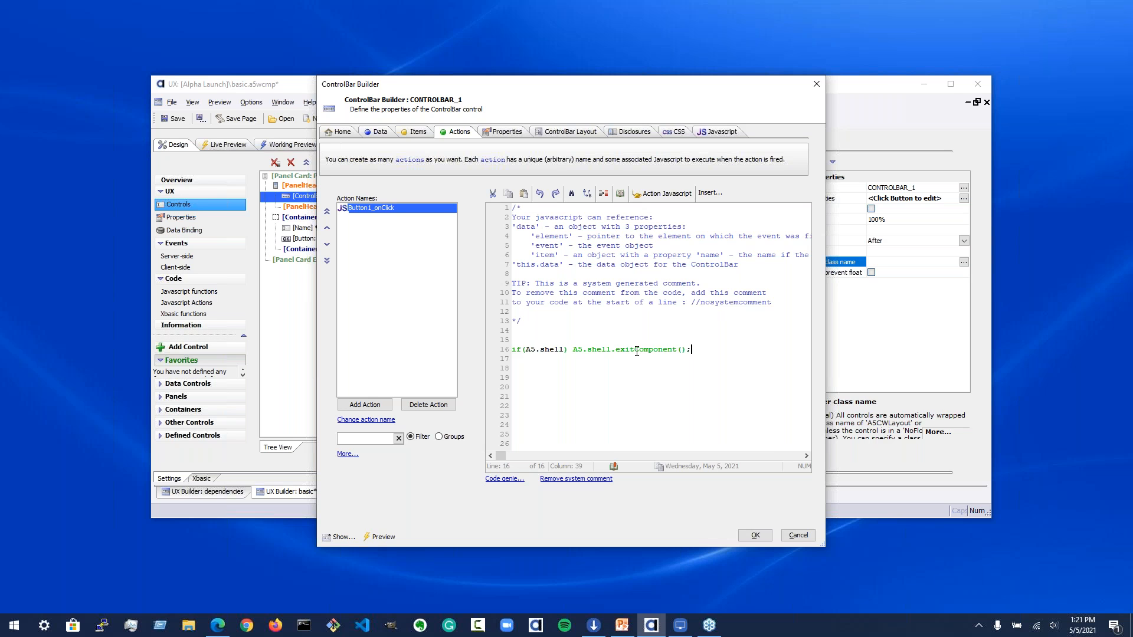
# Step: Review the control bar layout with Button1 and close the ControlBar Builder
pyautogui.click(568, 131)
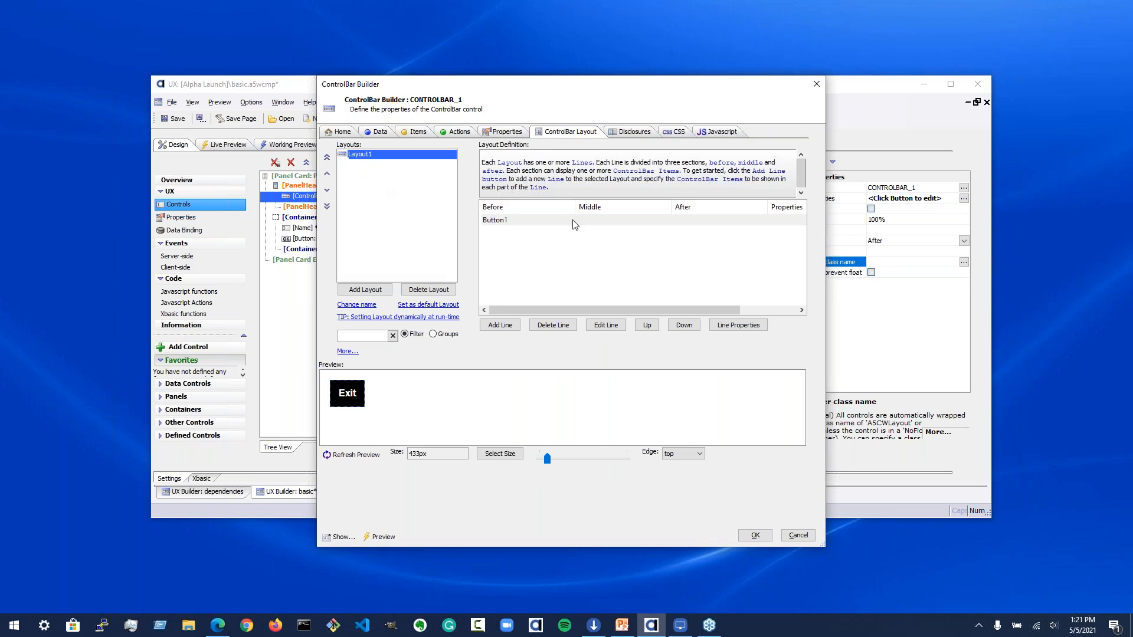
pyautogui.click(522, 222)
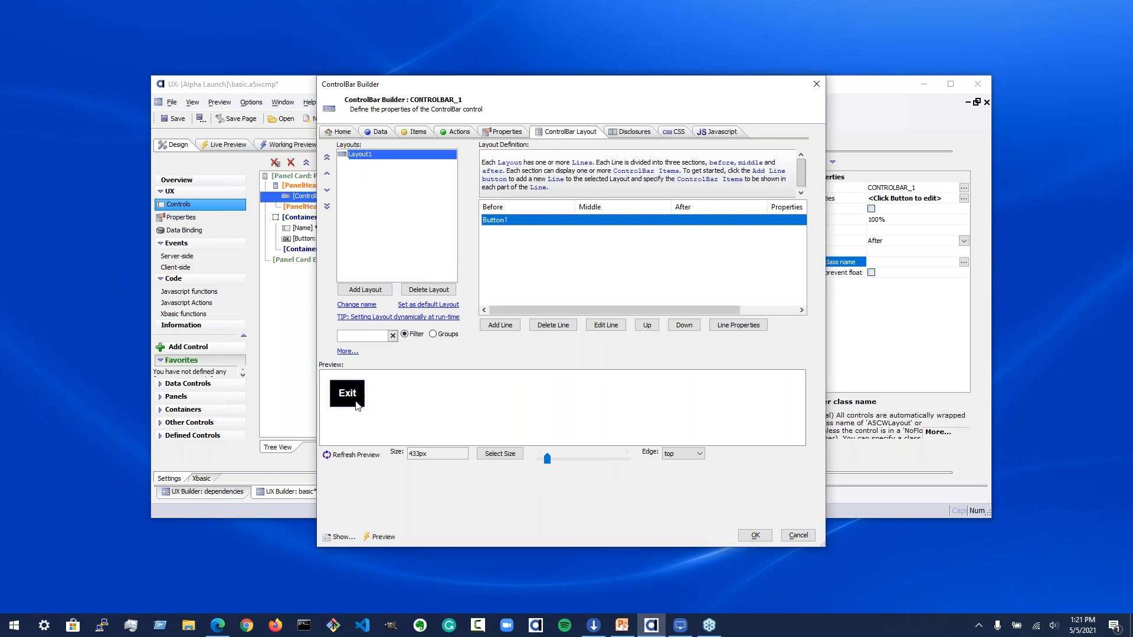
pyautogui.click(754, 536)
# Step: Run a full Live Preview and test the form by entering a sample name and greeting it
pyautogui.click(225, 149)
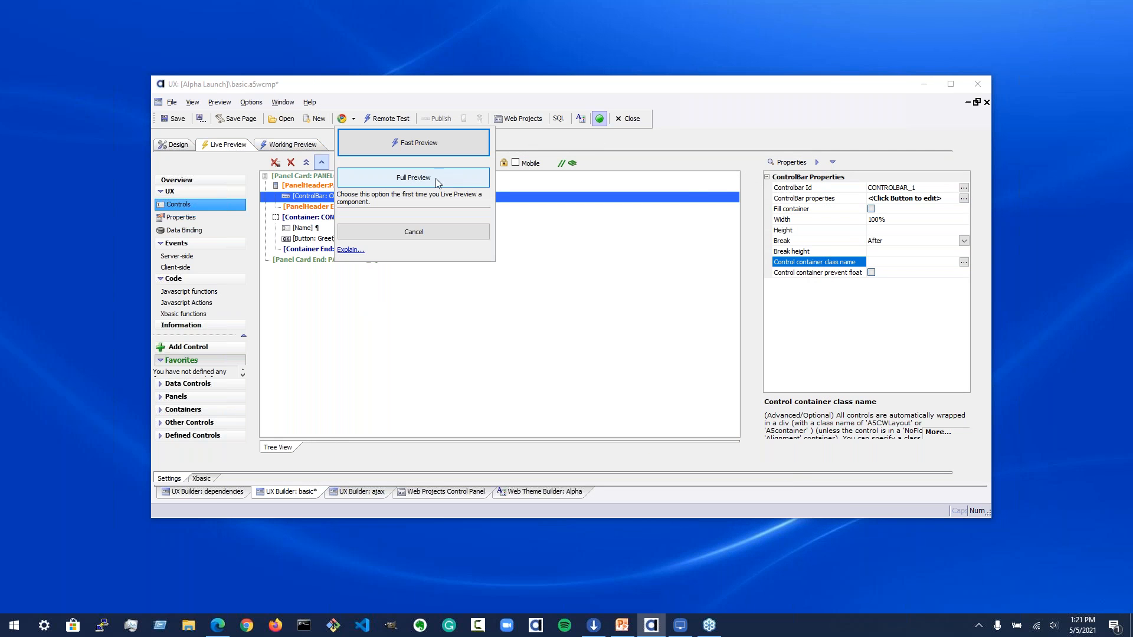
pyautogui.click(448, 181)
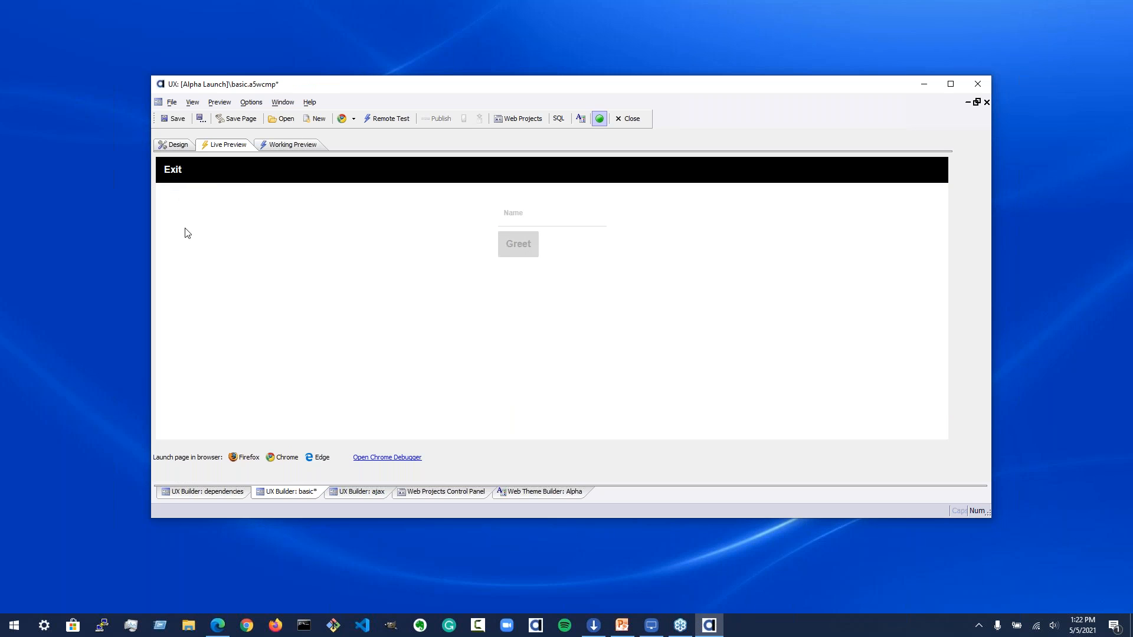
pyautogui.click(543, 220)
pyautogui.write('Fred')
pyautogui.click(512, 242)
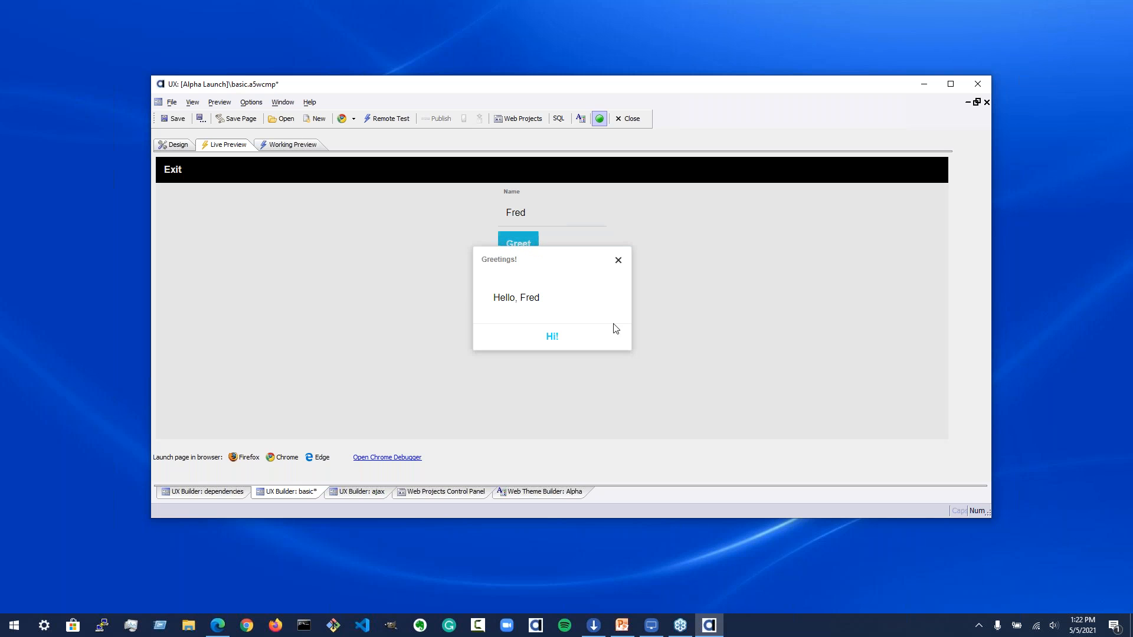
pyautogui.click(549, 335)
# Step: Close the basic component without saving its changes
pyautogui.click(179, 147)
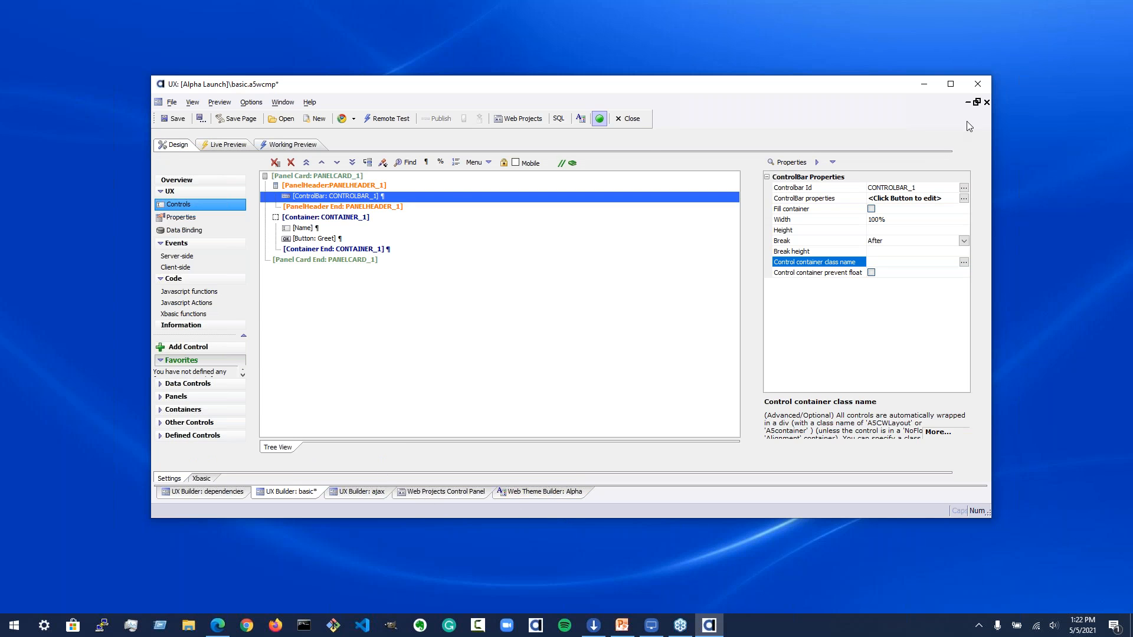
pyautogui.click(630, 119)
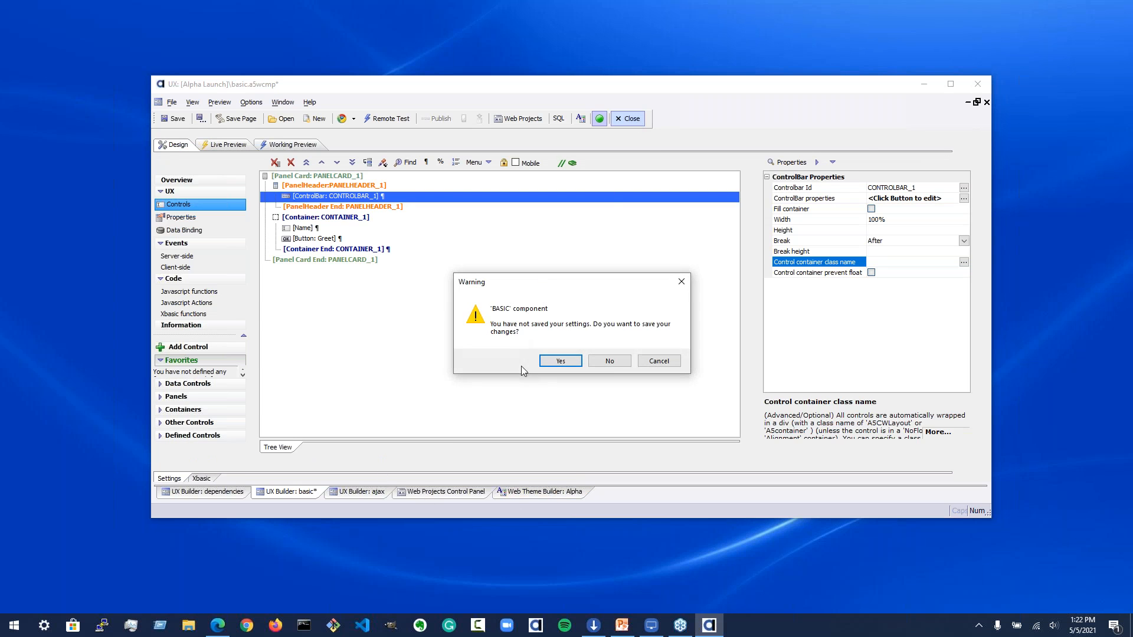
pyautogui.click(610, 361)
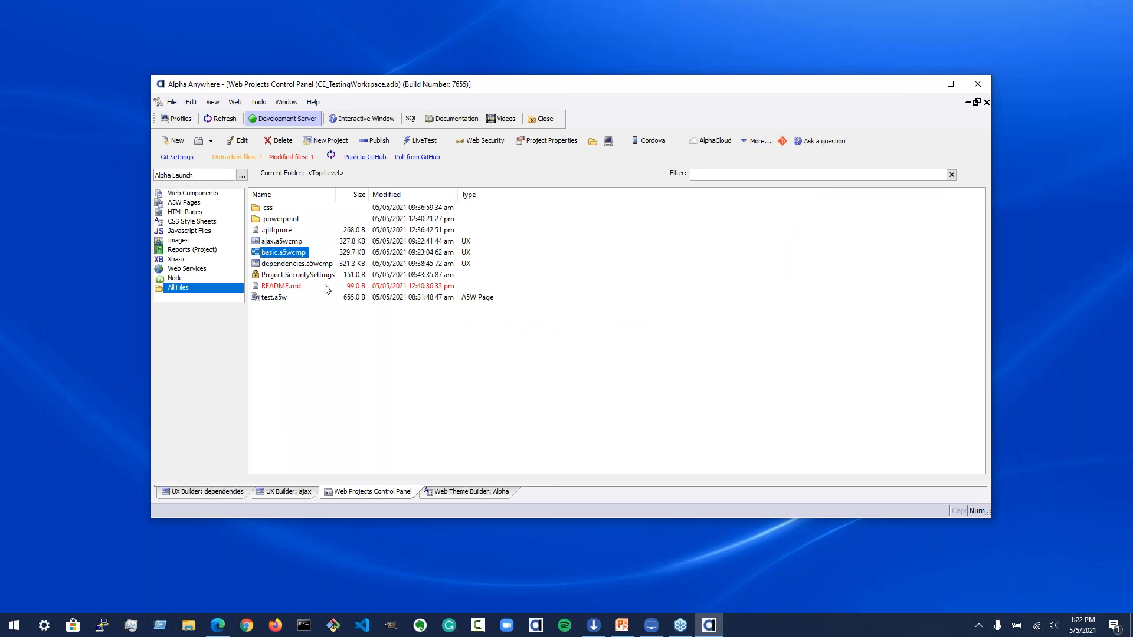
# Step: Open the test.a5w page and switch it to source view
pyautogui.click(275, 298)
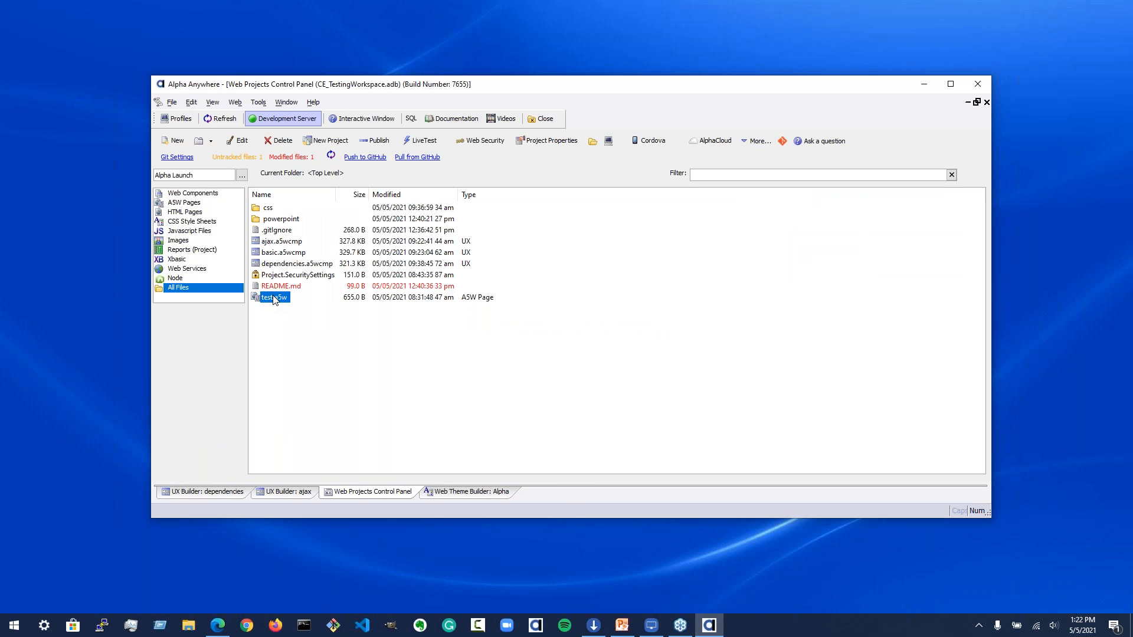
pyautogui.doubleClick(275, 299)
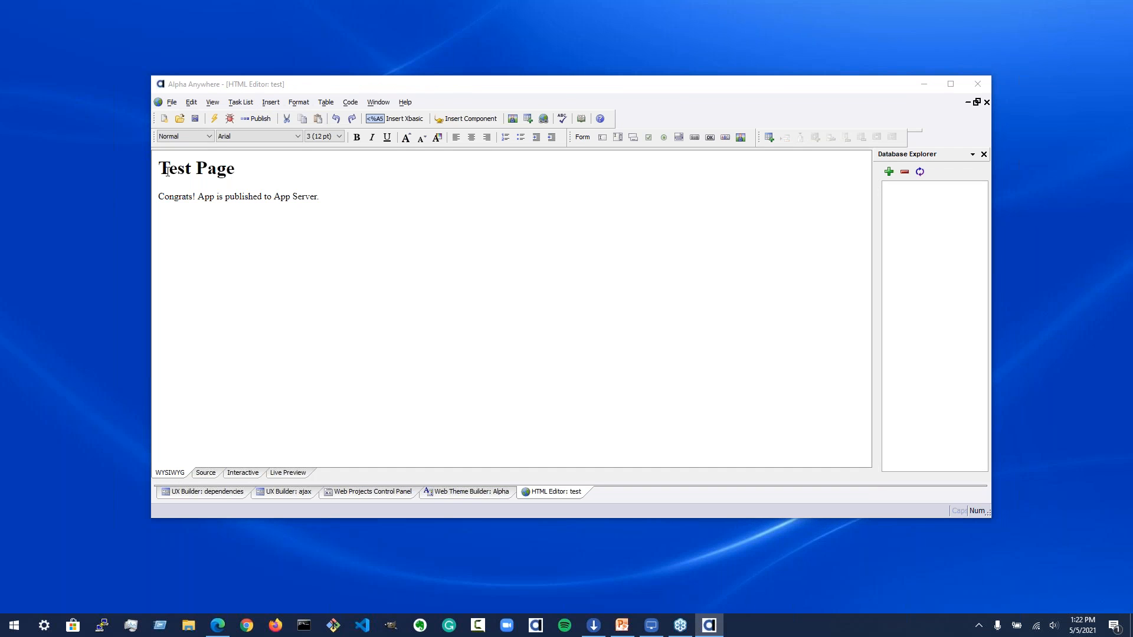
pyautogui.click(205, 474)
# Step: Examine the page's source, highlighting the stylesheet link line
pyautogui.moveTo(218, 281); pyautogui.dragTo(332, 290)
pyautogui.click(287, 291)
pyautogui.moveTo(218, 281); pyautogui.dragTo(448, 290)
pyautogui.click(461, 287)
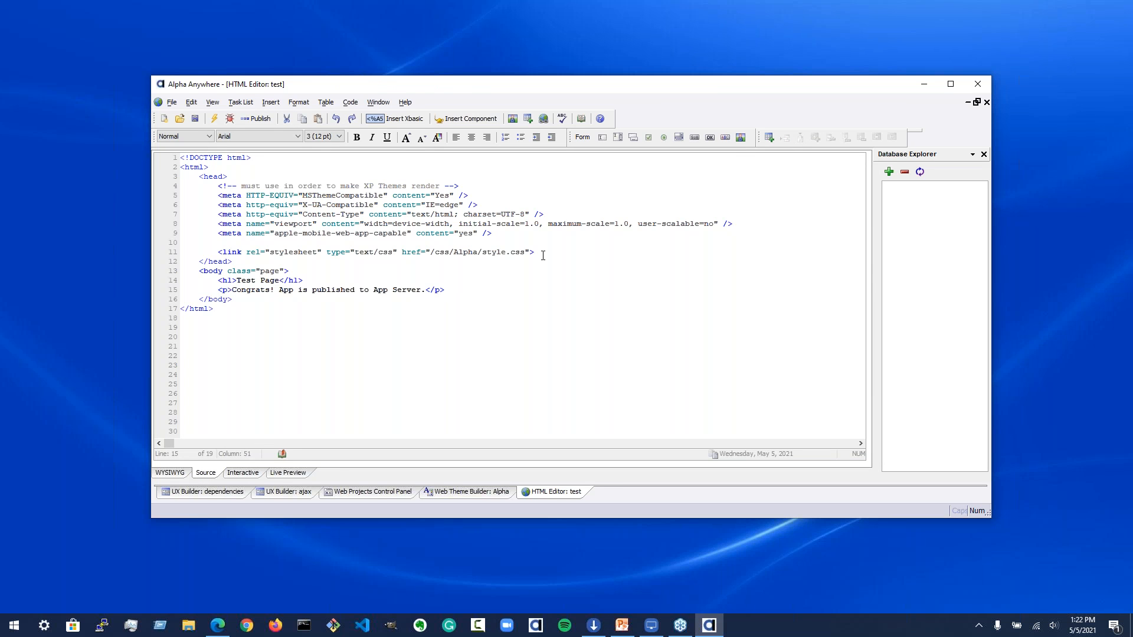
pyautogui.moveTo(535, 253); pyautogui.dragTo(219, 253)
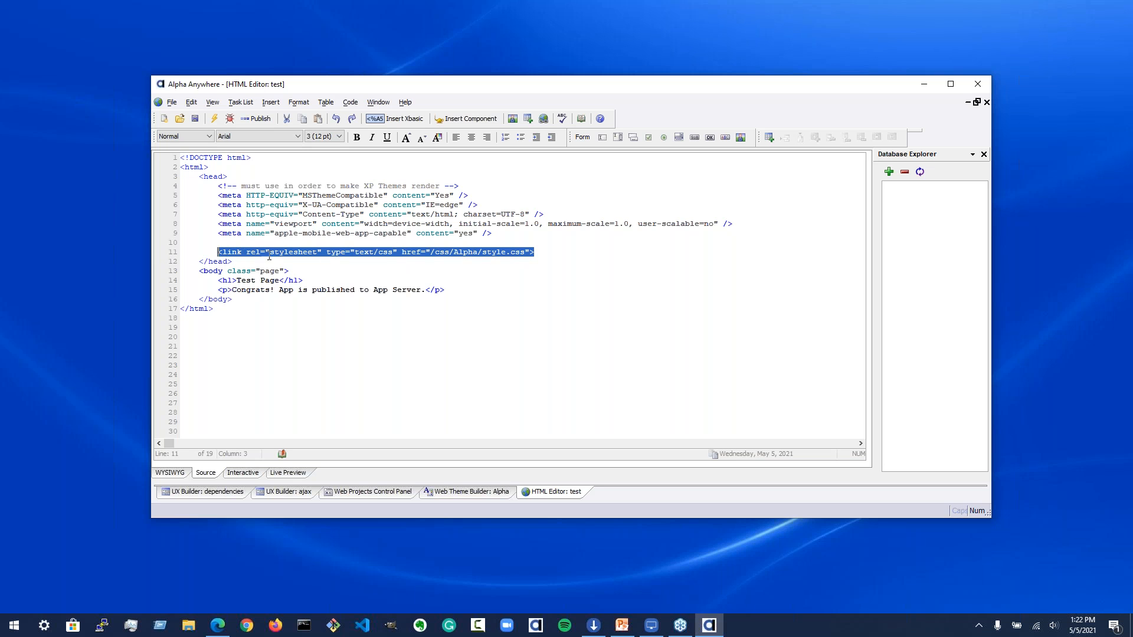
pyautogui.click(520, 250)
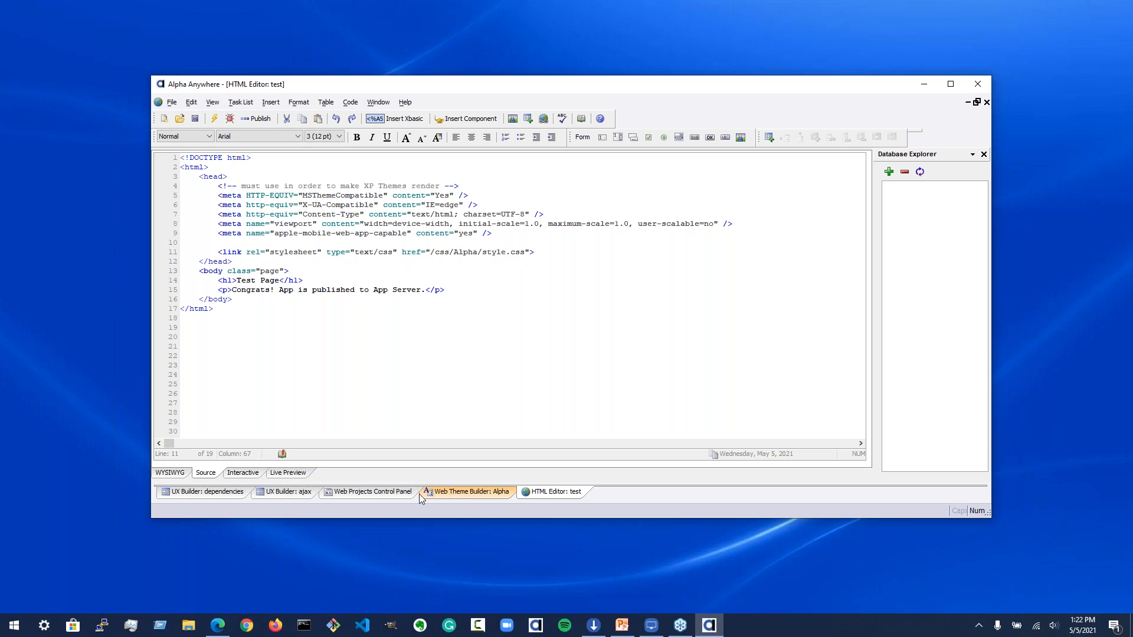
# Step: Open the Alpha Cloud publish dialog and edit the AlphaLaunch on Cloud profile
pyautogui.click(344, 493)
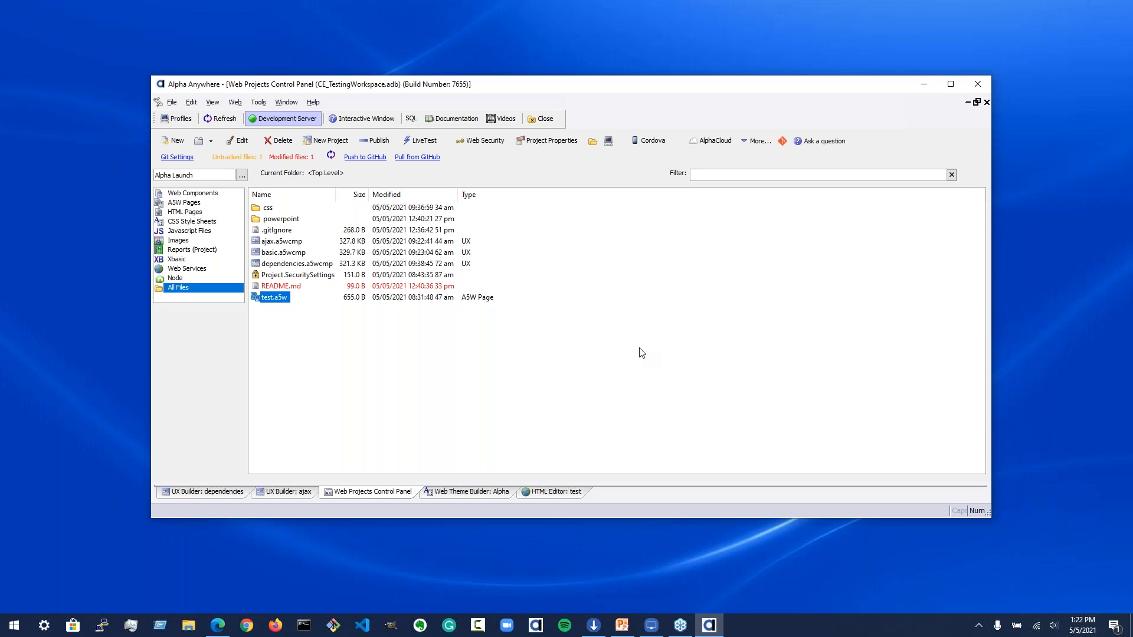
pyautogui.click(535, 305)
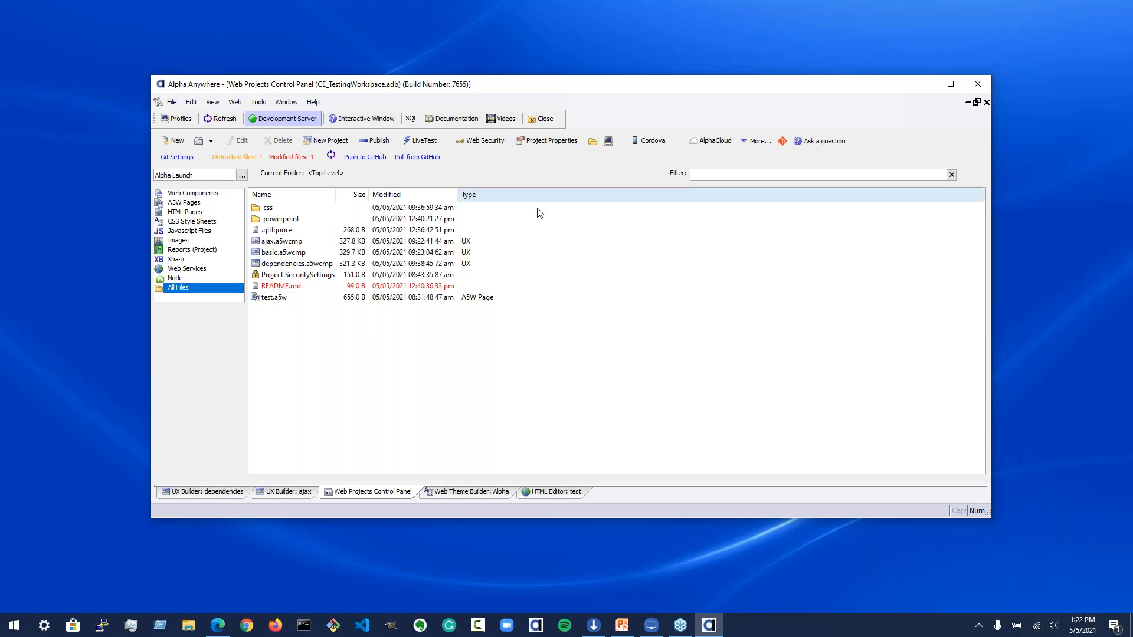
pyautogui.click(713, 141)
pyautogui.click(754, 170)
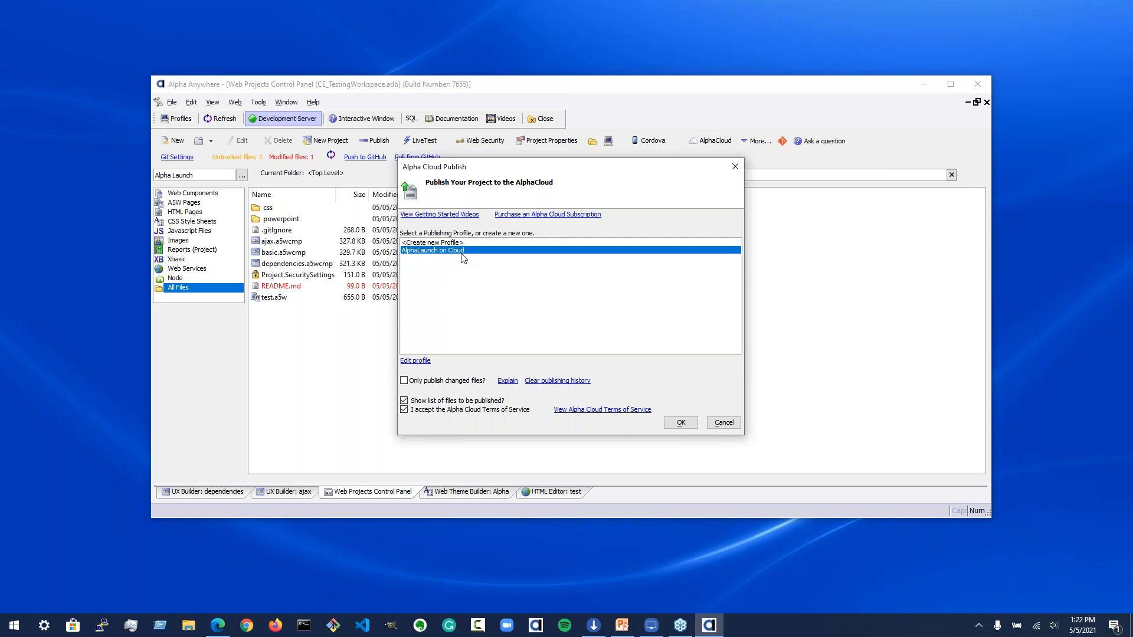
pyautogui.click(414, 360)
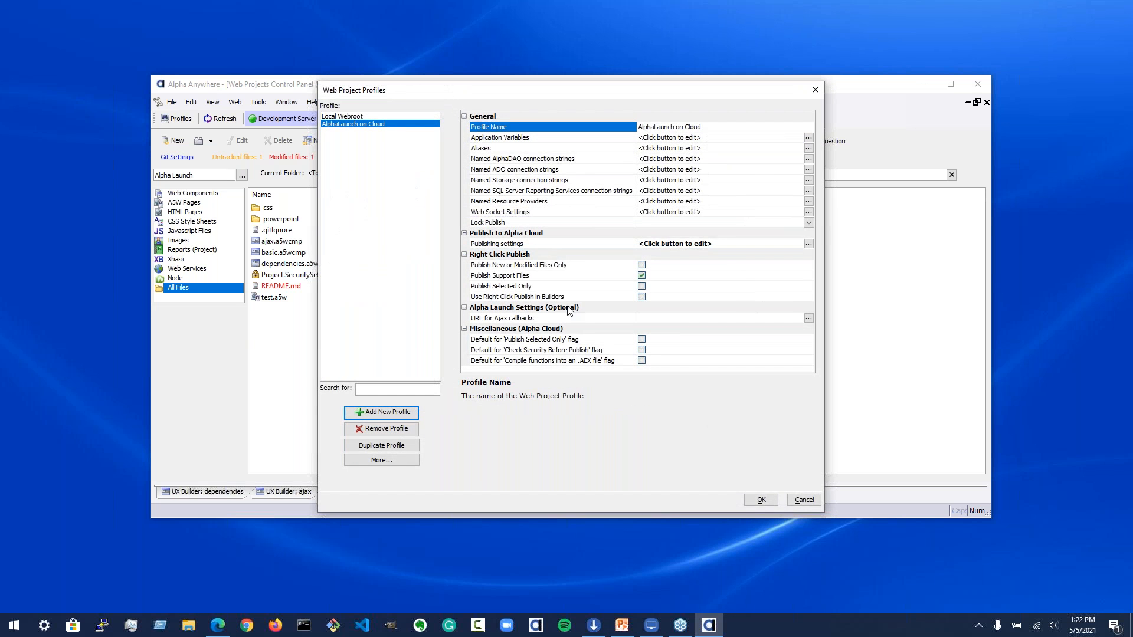
# Step: Review the profile's named AlphaDAO, ADO and Storage connection strings
pyautogui.click(540, 160)
pyautogui.doubleClick(539, 161)
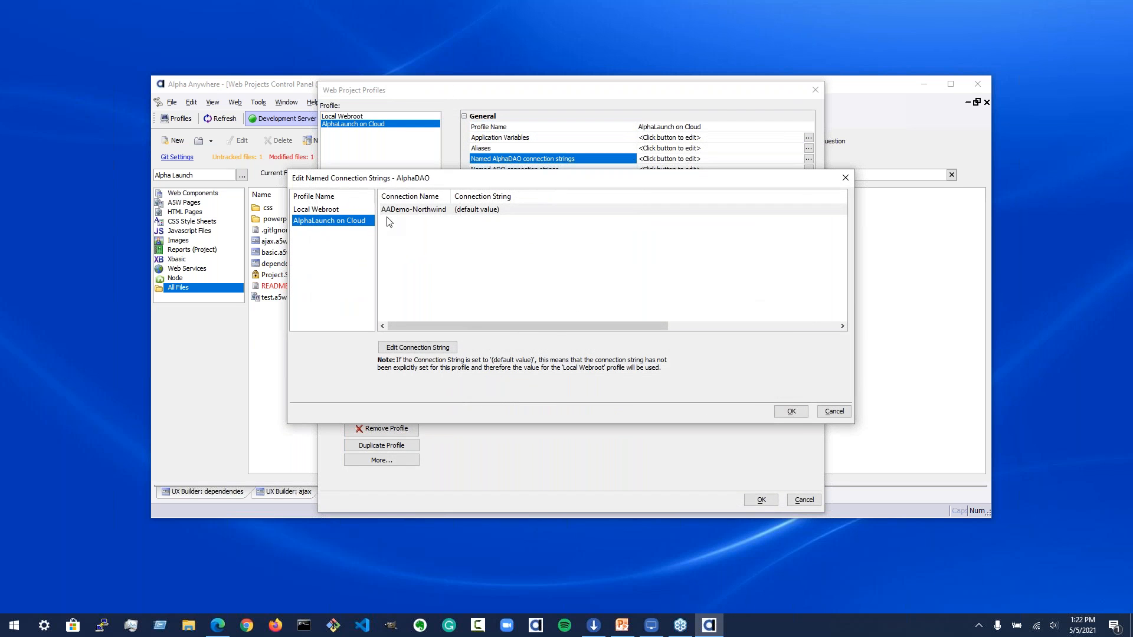
pyautogui.click(443, 214)
pyautogui.click(791, 412)
pyautogui.doubleClick(596, 171)
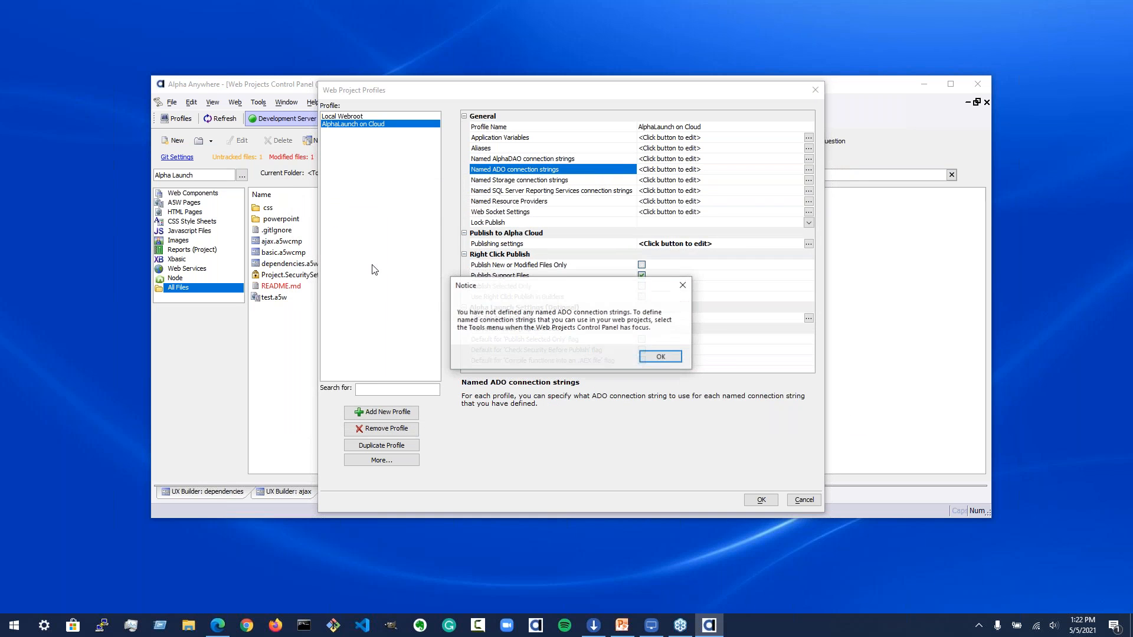
pyautogui.click(661, 359)
pyautogui.doubleClick(593, 180)
pyautogui.click(791, 412)
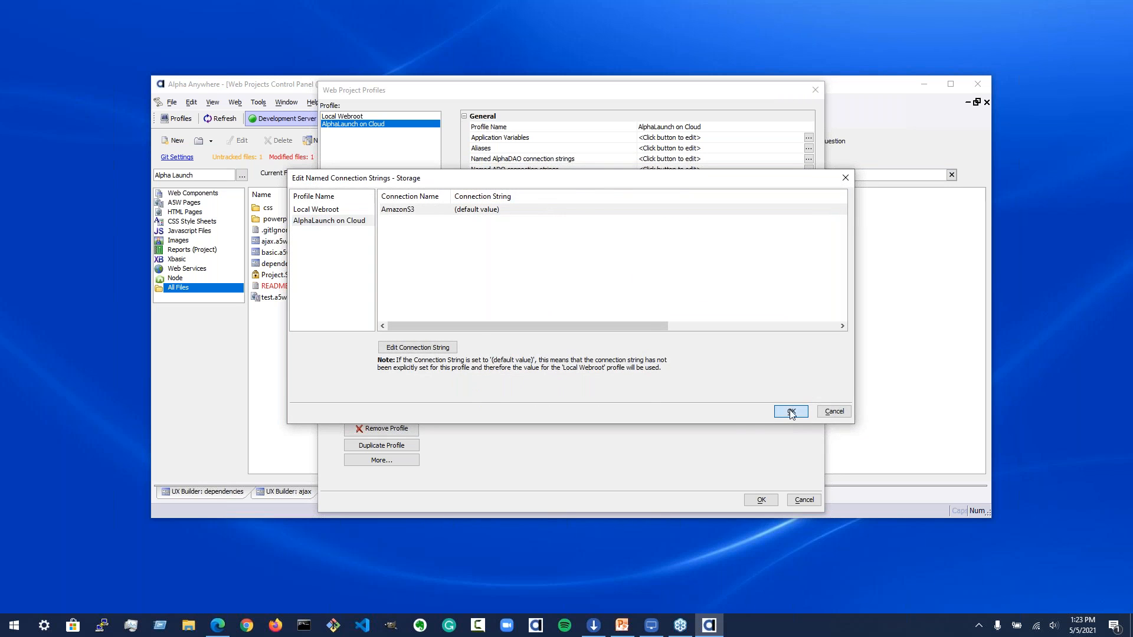
# Step: Reopen the AlphaDAO connection strings and inspect the AADemo-Northwind entry, then cancel
pyautogui.click(608, 161)
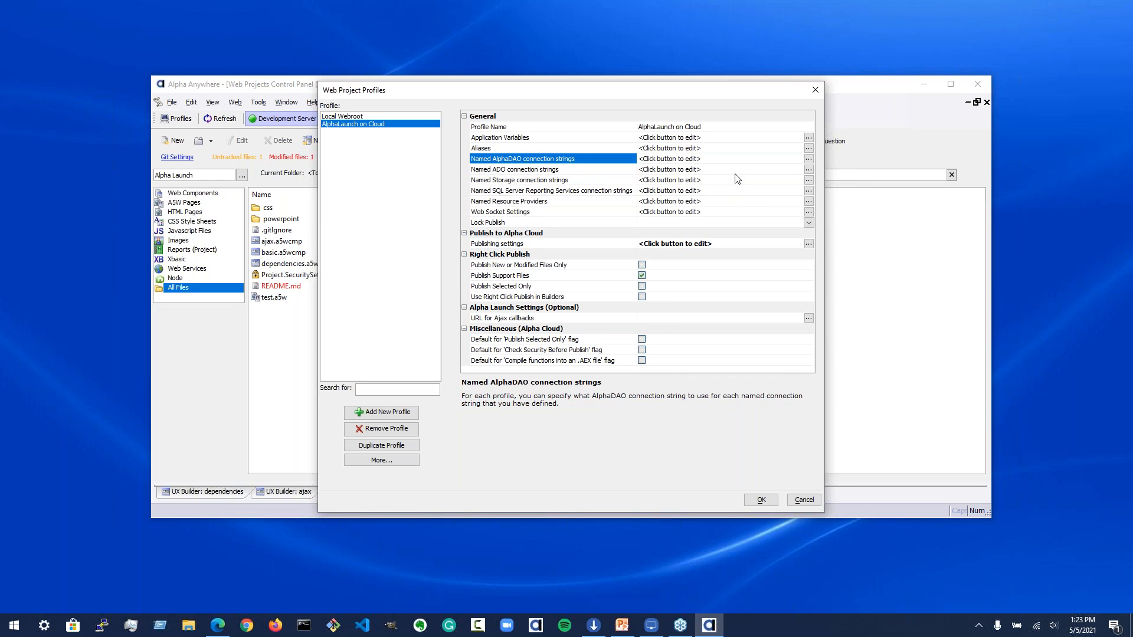
pyautogui.click(565, 244)
pyautogui.click(619, 161)
pyautogui.doubleClick(622, 160)
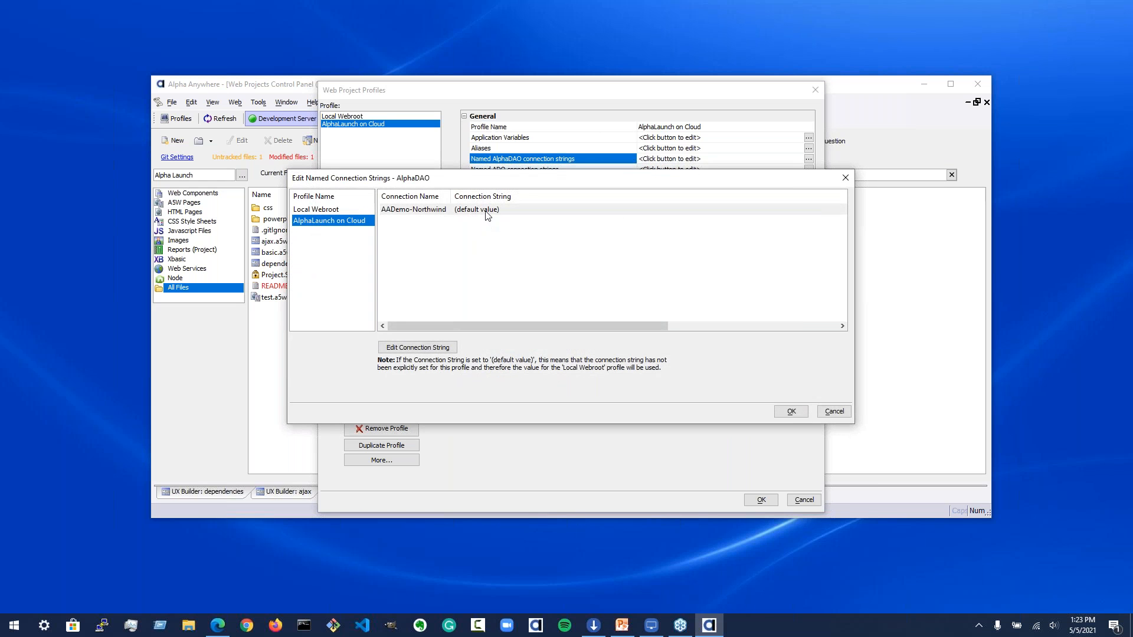
pyautogui.click(517, 210)
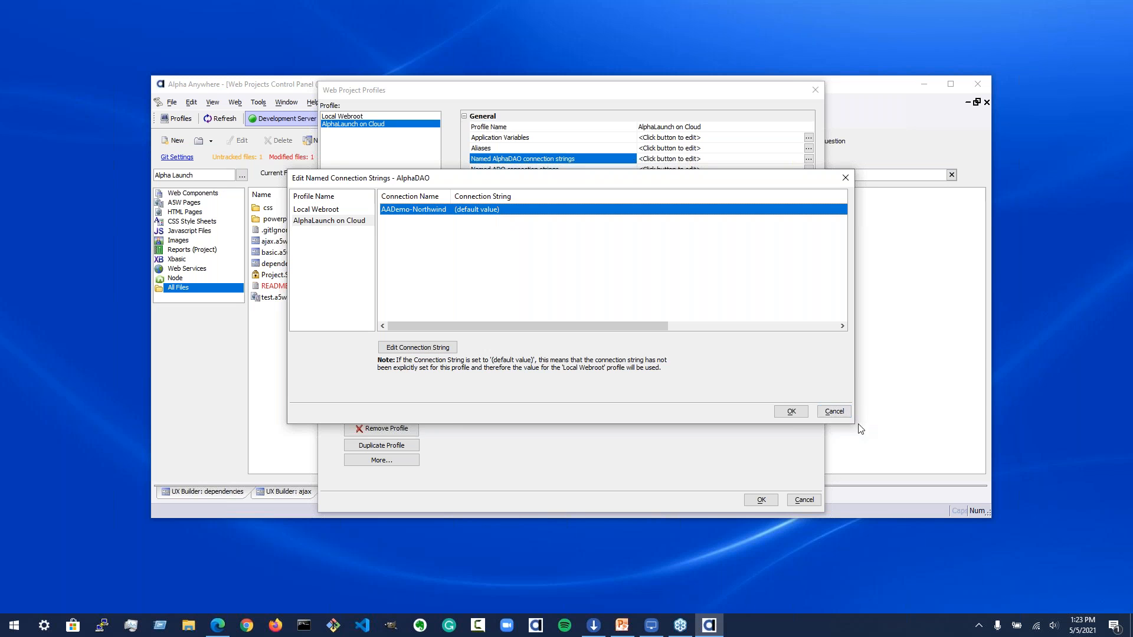
pyautogui.click(832, 412)
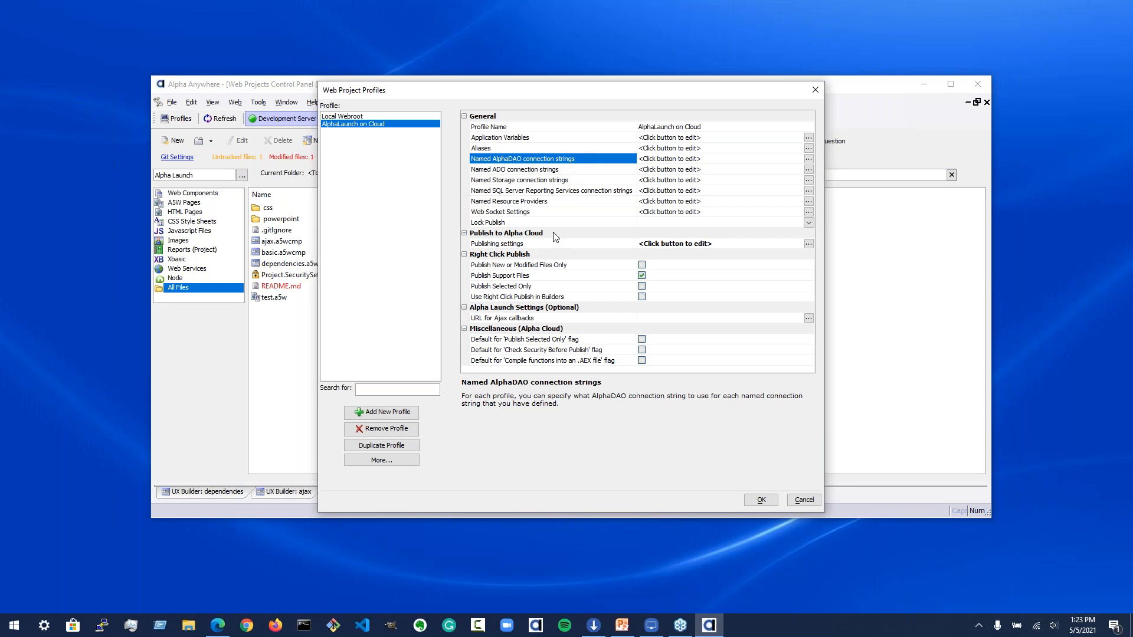
# Step: Open the profile's publishing settings and launch Quick Configuration for the cloud application
pyautogui.click(513, 245)
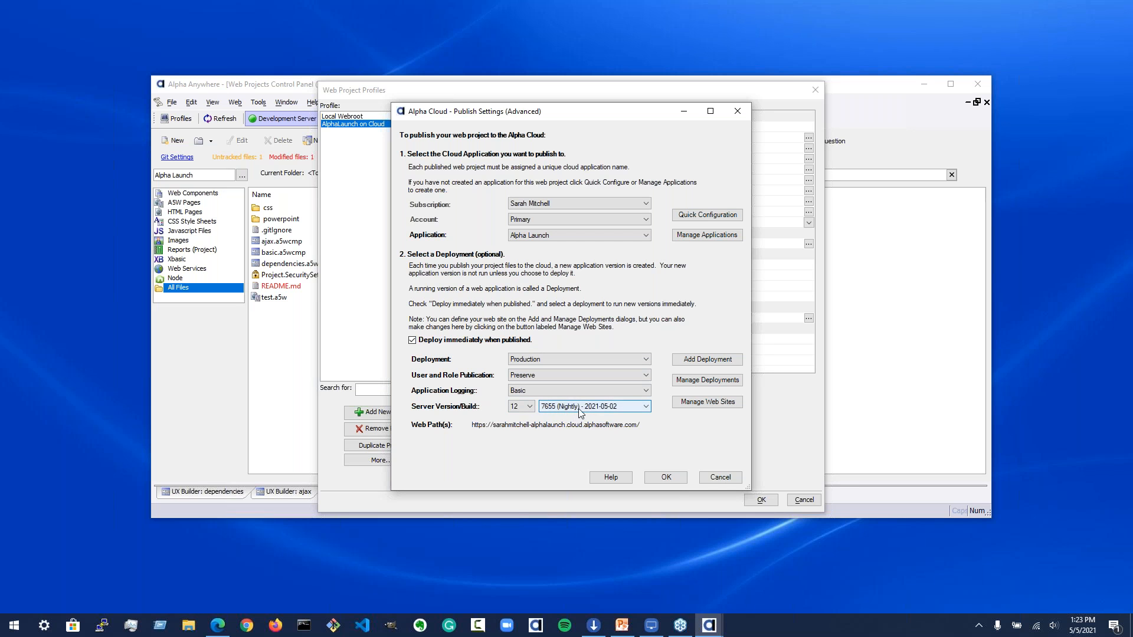
pyautogui.click(703, 218)
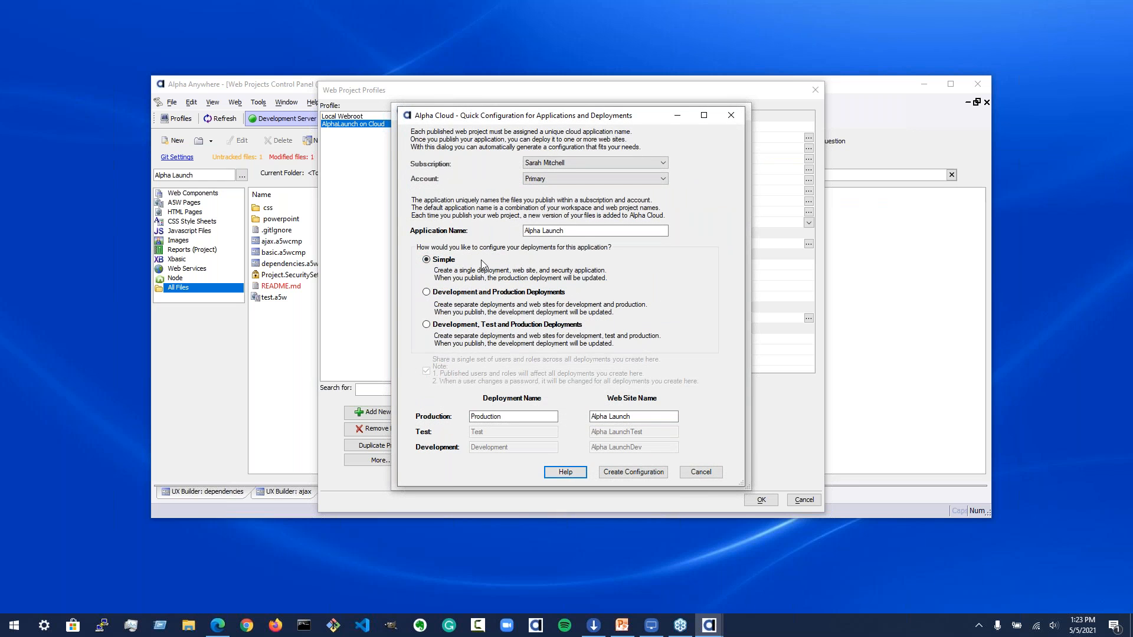
# Step: Compare the Quick Configuration deployment options, then close all publishing dialogs without saving
pyautogui.click(585, 230)
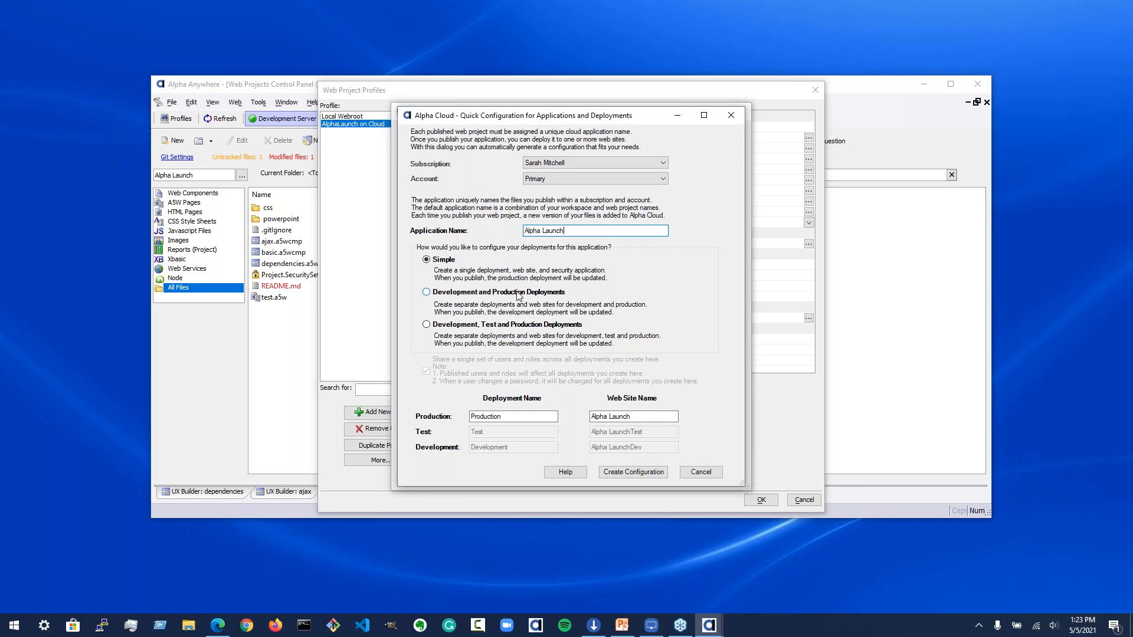
pyautogui.click(427, 292)
pyautogui.click(426, 325)
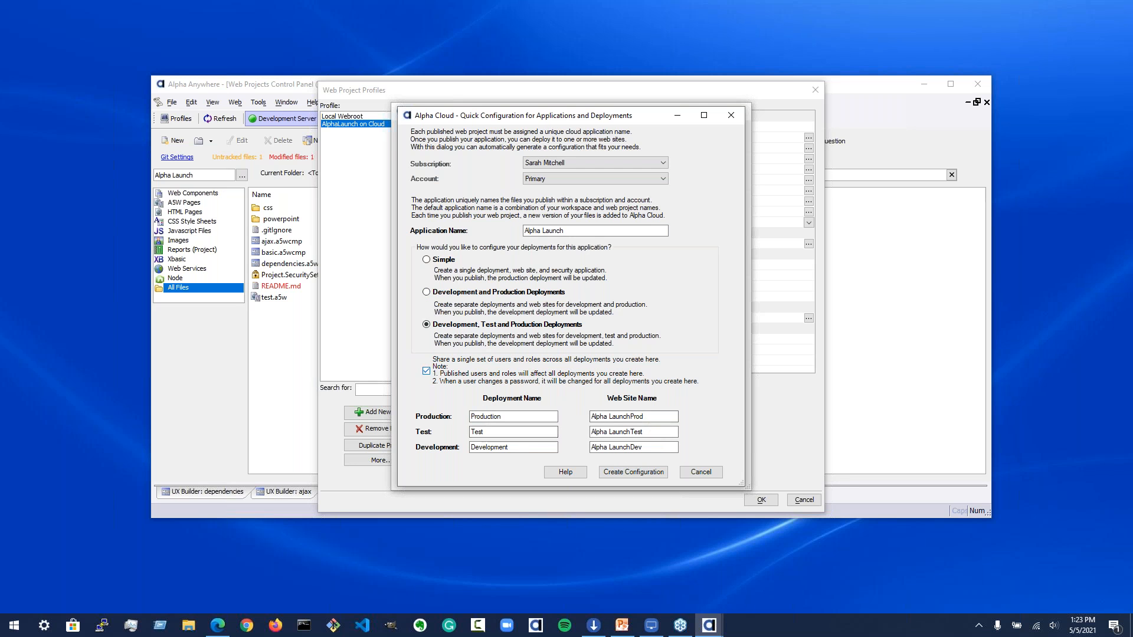
pyautogui.click(427, 293)
pyautogui.click(426, 260)
pyautogui.click(702, 473)
pyautogui.click(721, 478)
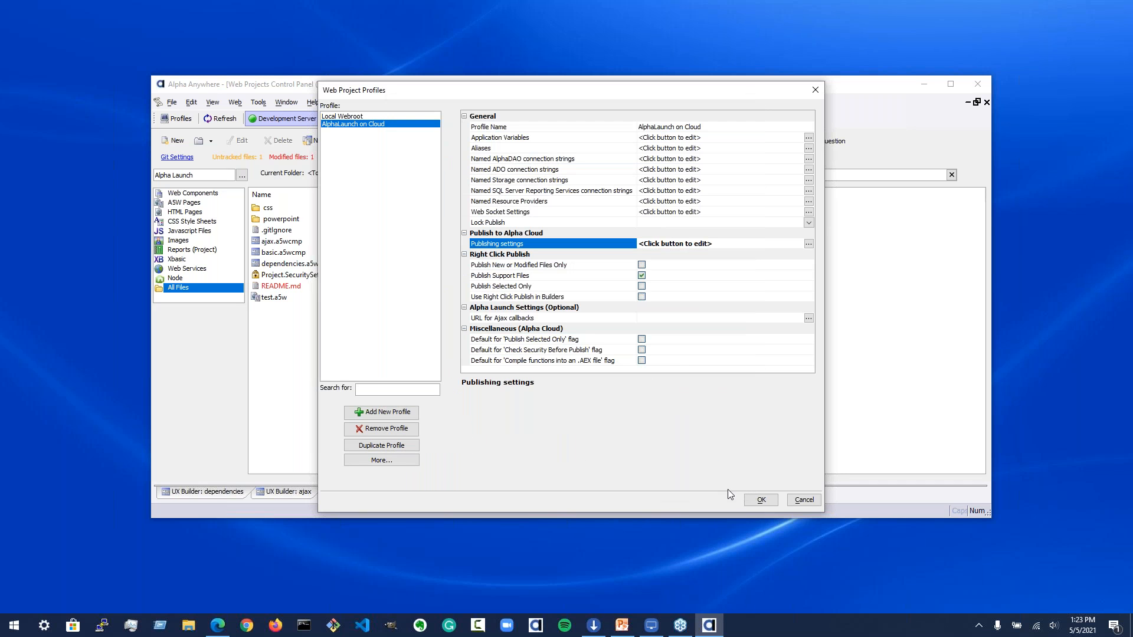
pyautogui.click(805, 500)
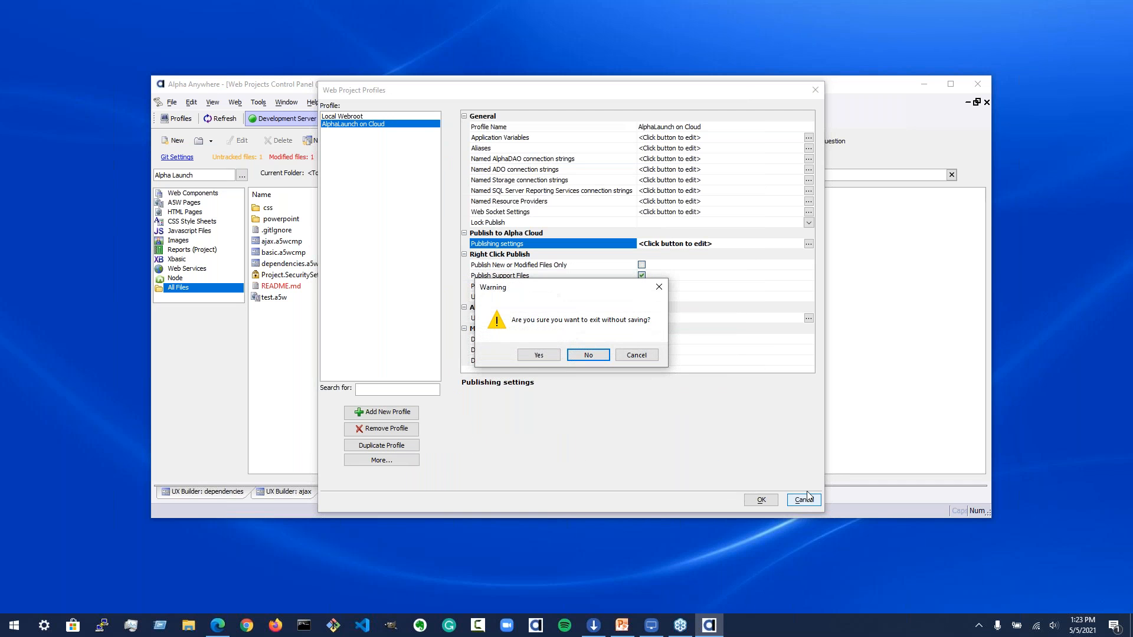
pyautogui.click(531, 356)
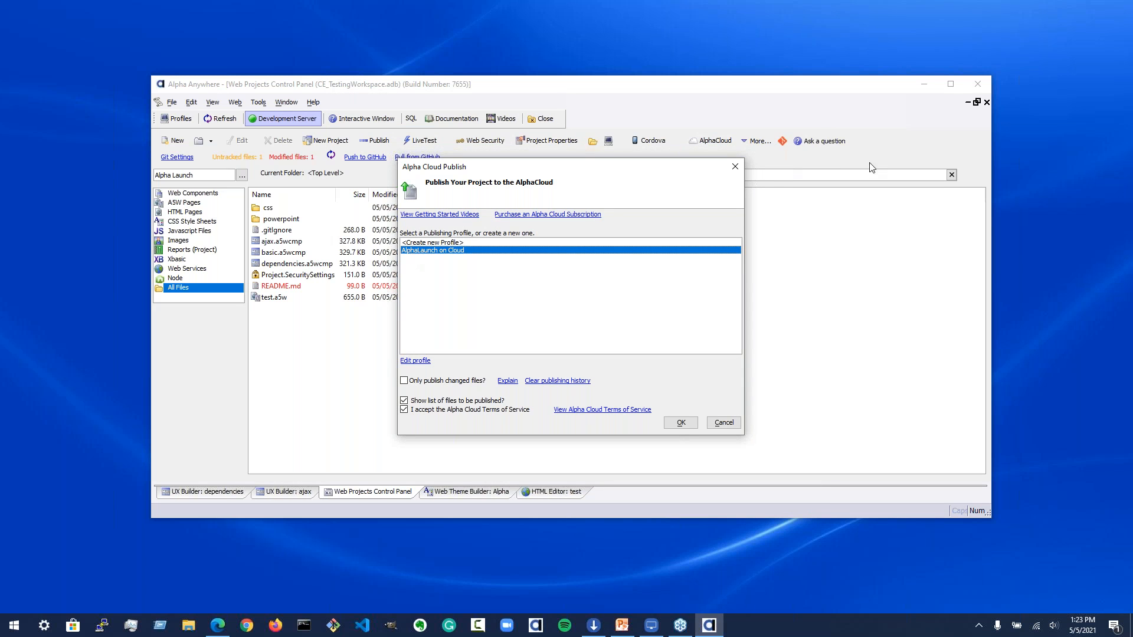
pyautogui.click(723, 424)
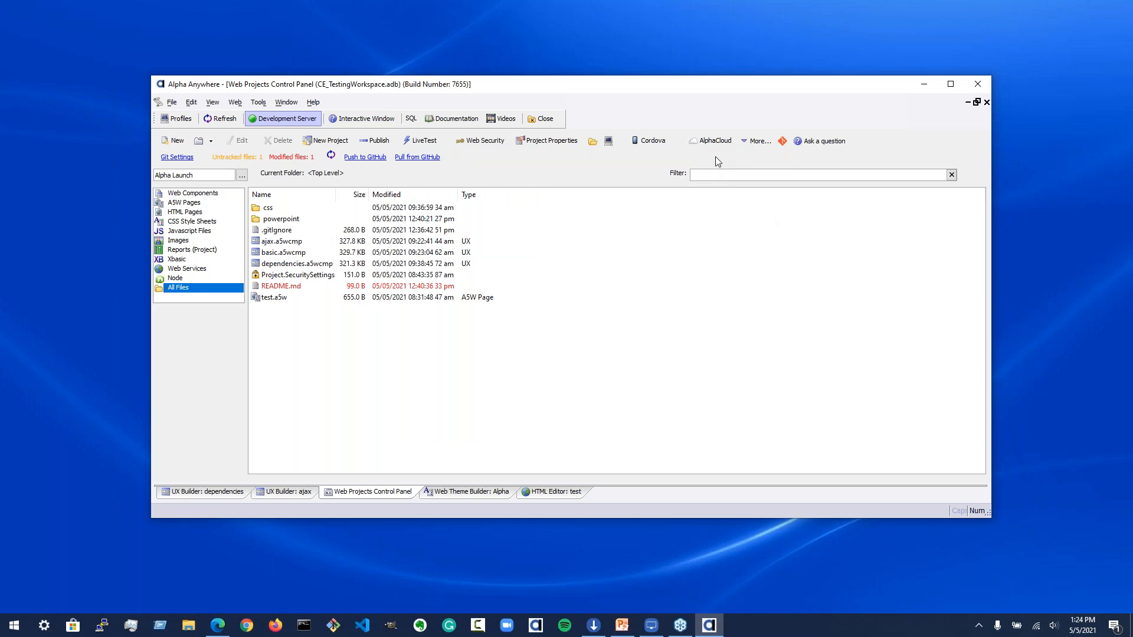
# Step: Open the AlphaLaunch publishing dialog and review the registered UX components and those available to add
pyautogui.click(756, 144)
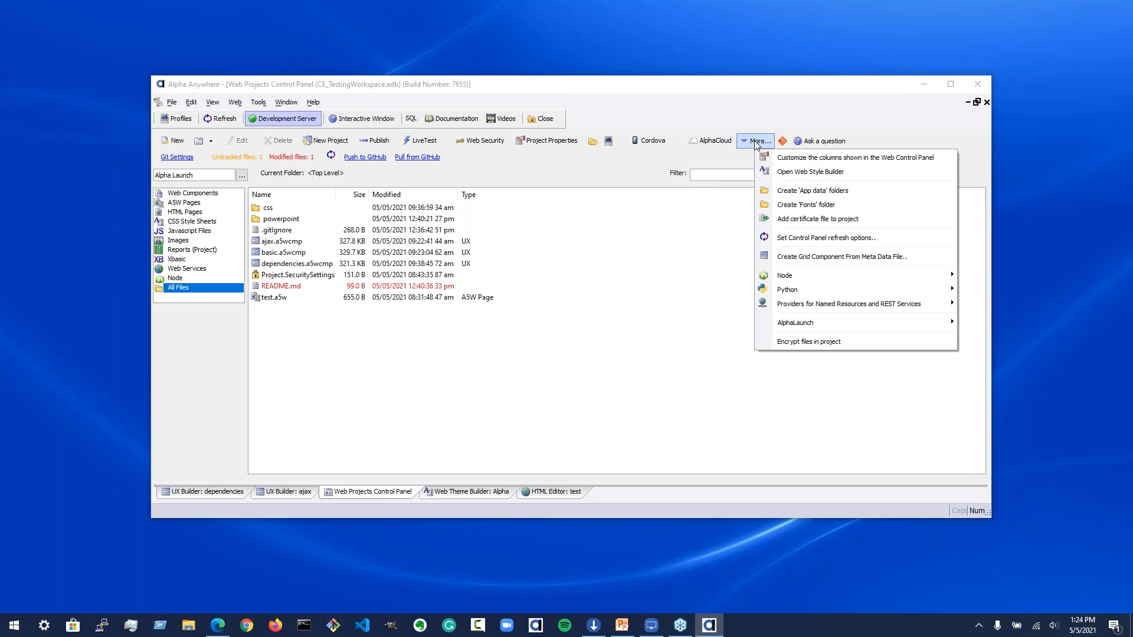
pyautogui.moveTo(881, 326)
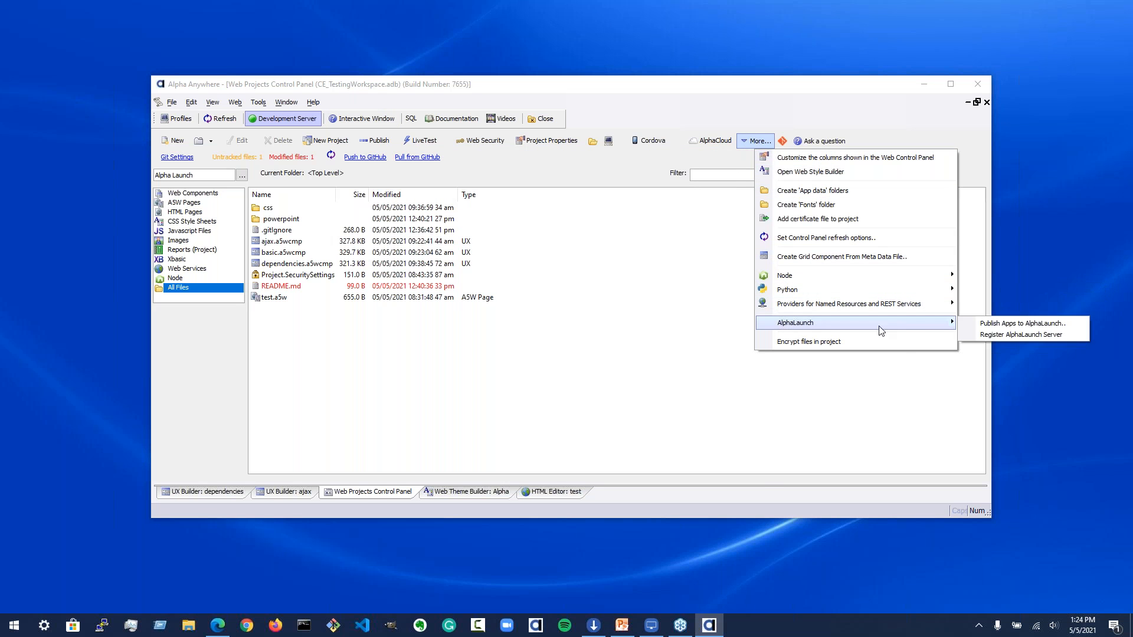
pyautogui.click(984, 326)
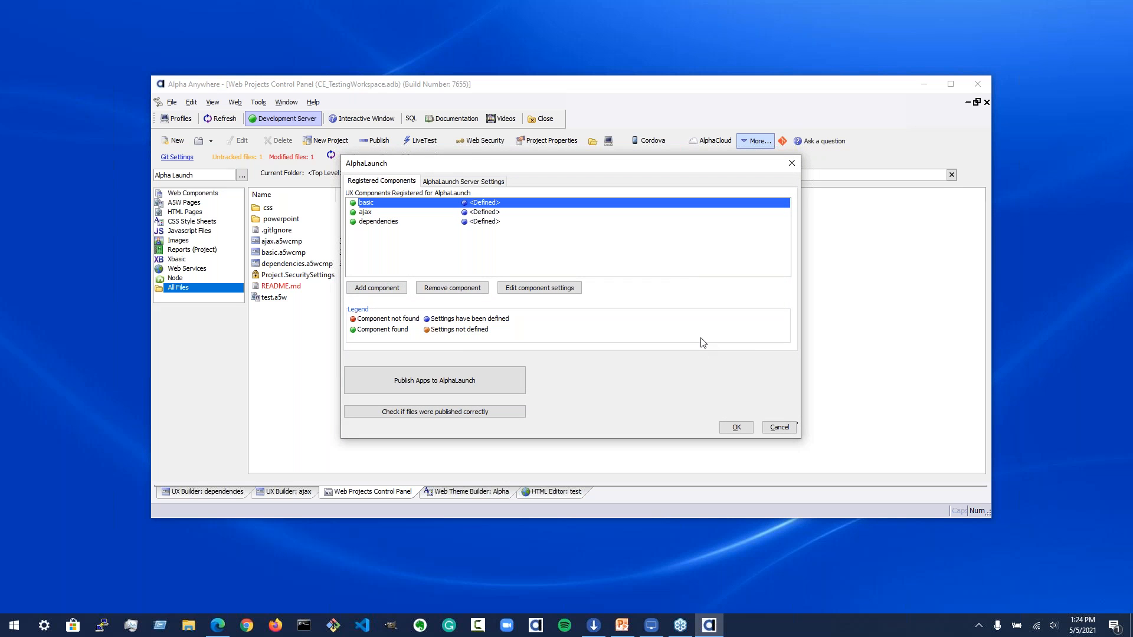
pyautogui.click(376, 220)
pyautogui.click(376, 204)
pyautogui.click(362, 290)
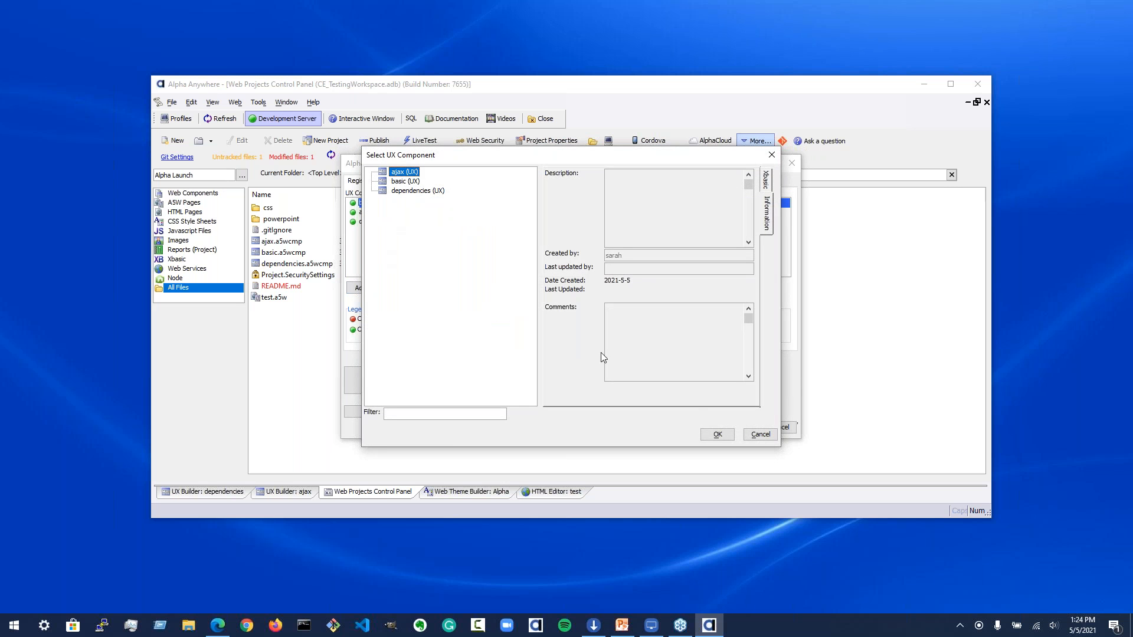
pyautogui.click(761, 434)
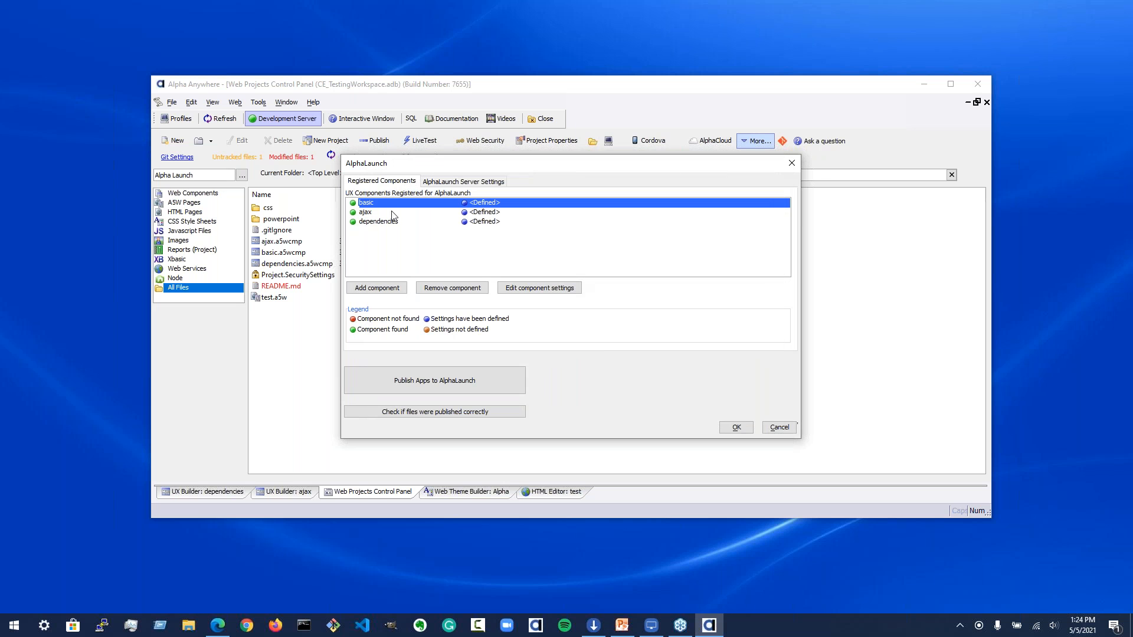
# Step: Open the basic component's AlphaLaunch settings and review its app properties and install message
pyautogui.click(539, 289)
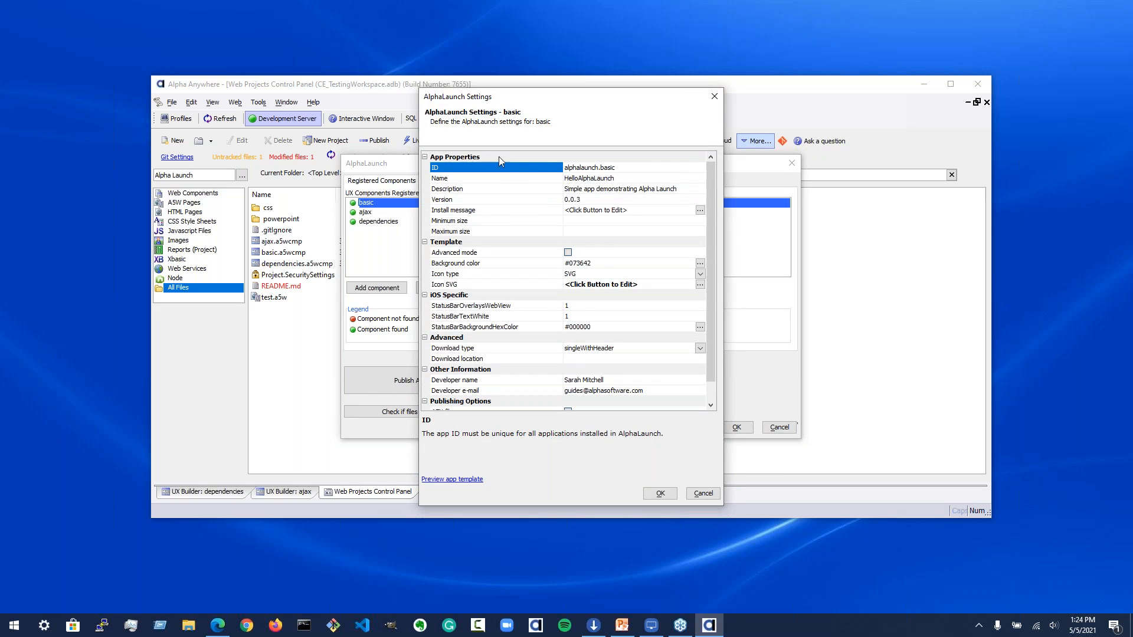
pyautogui.click(628, 168)
pyautogui.click(631, 180)
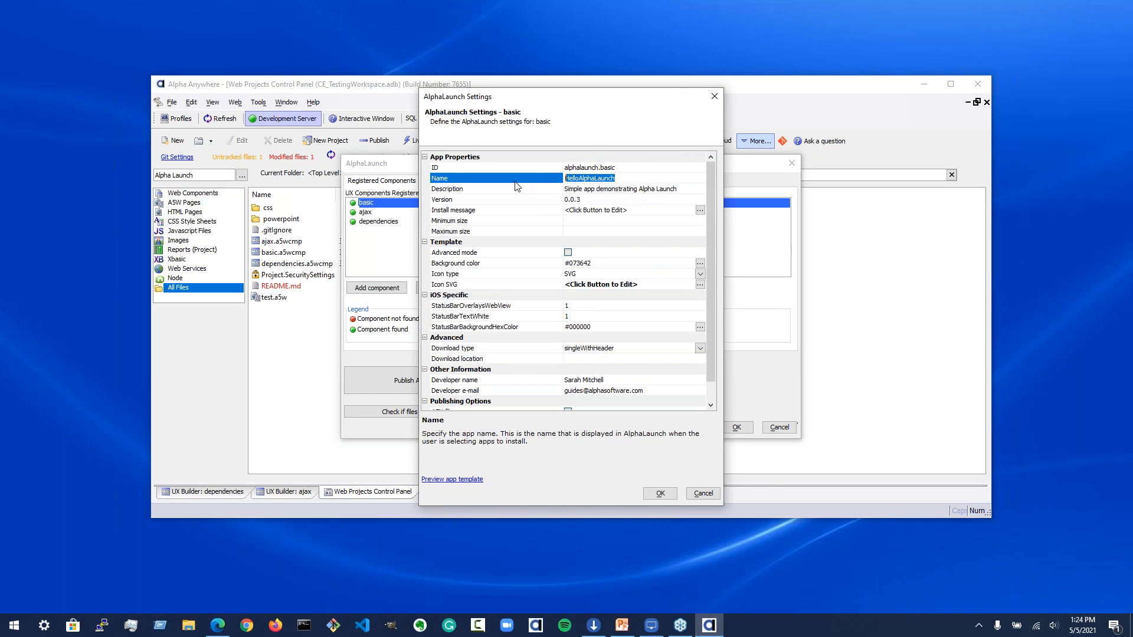
pyautogui.click(555, 190)
pyautogui.click(529, 210)
pyautogui.click(700, 210)
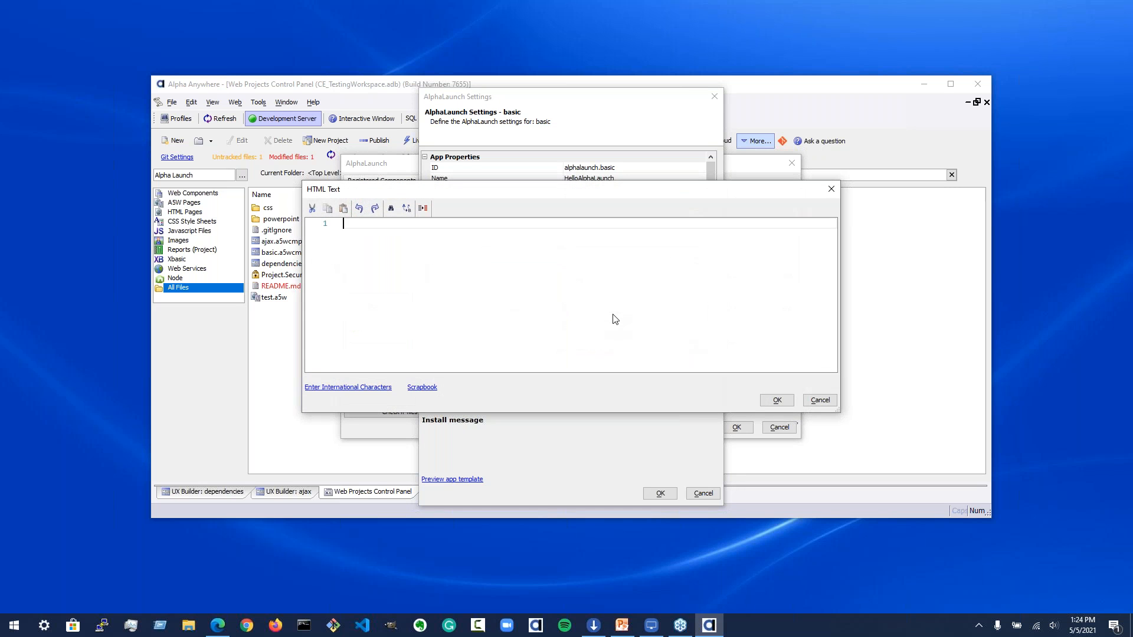
pyautogui.click(820, 401)
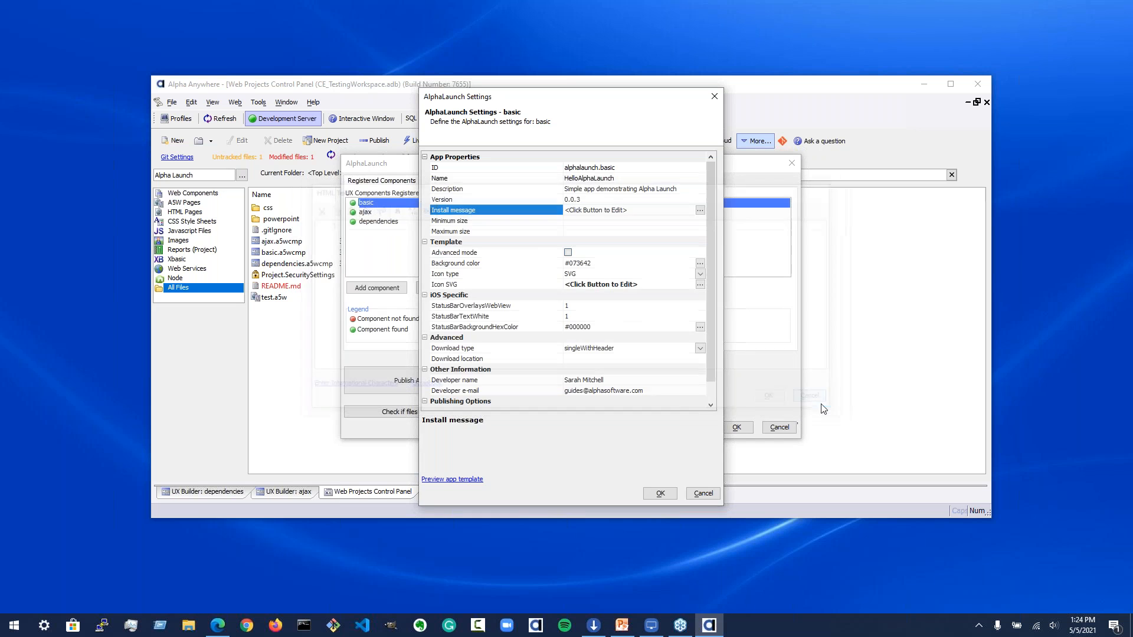
# Step: Set the basic app's version to 0.0.4
pyautogui.click(505, 201)
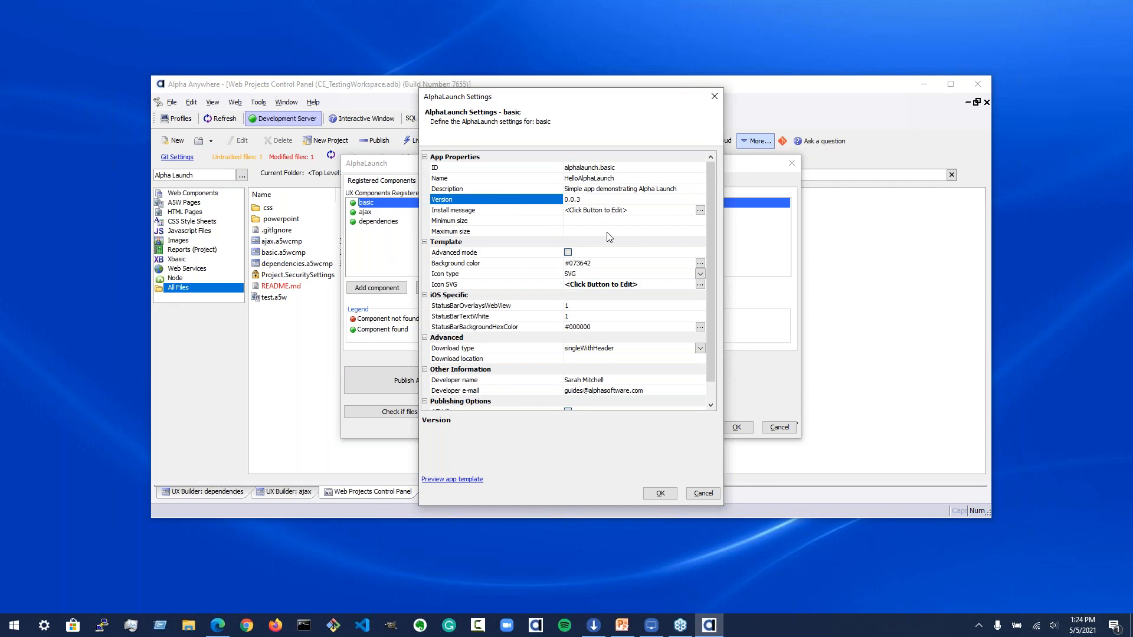
pyautogui.click(590, 201)
pyautogui.click(570, 199)
# Step: Examine the template settings, background colour, app template preview and icon SVG definition
pyautogui.click(481, 274)
pyautogui.click(505, 263)
pyautogui.click(490, 283)
pyautogui.click(481, 264)
pyautogui.click(501, 275)
pyautogui.click(528, 286)
pyautogui.click(520, 265)
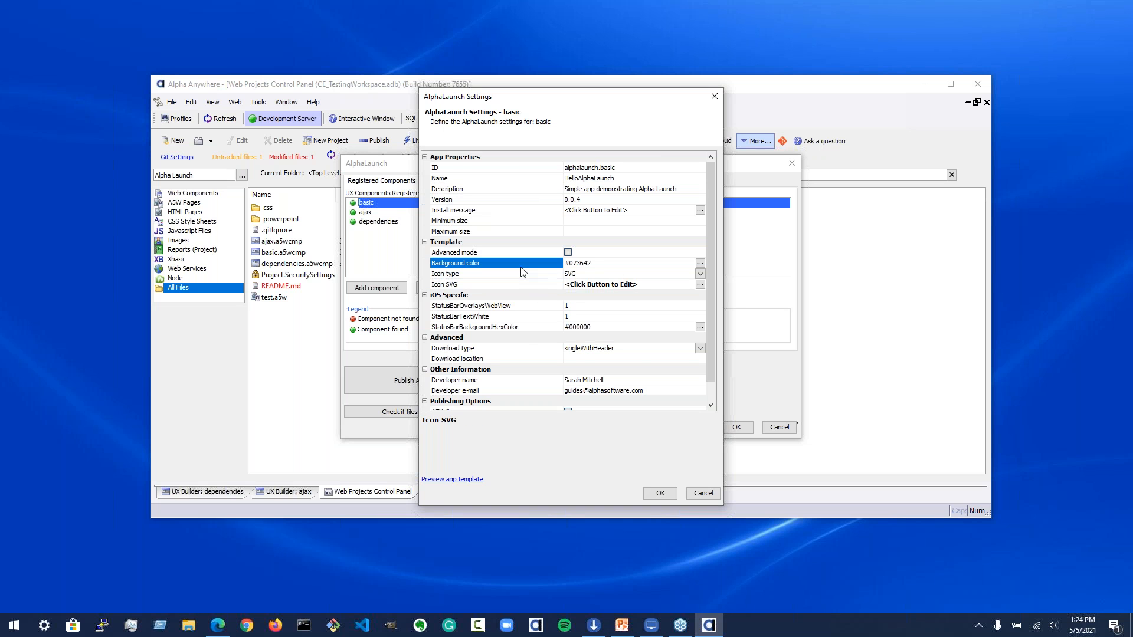
pyautogui.click(700, 263)
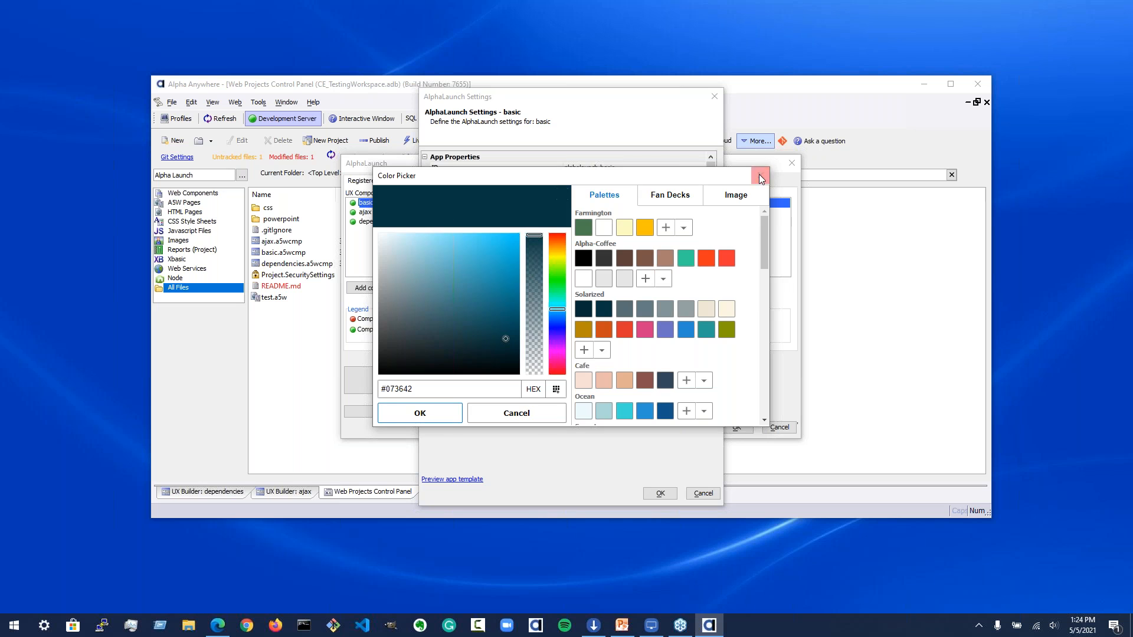
pyautogui.click(511, 416)
pyautogui.click(450, 481)
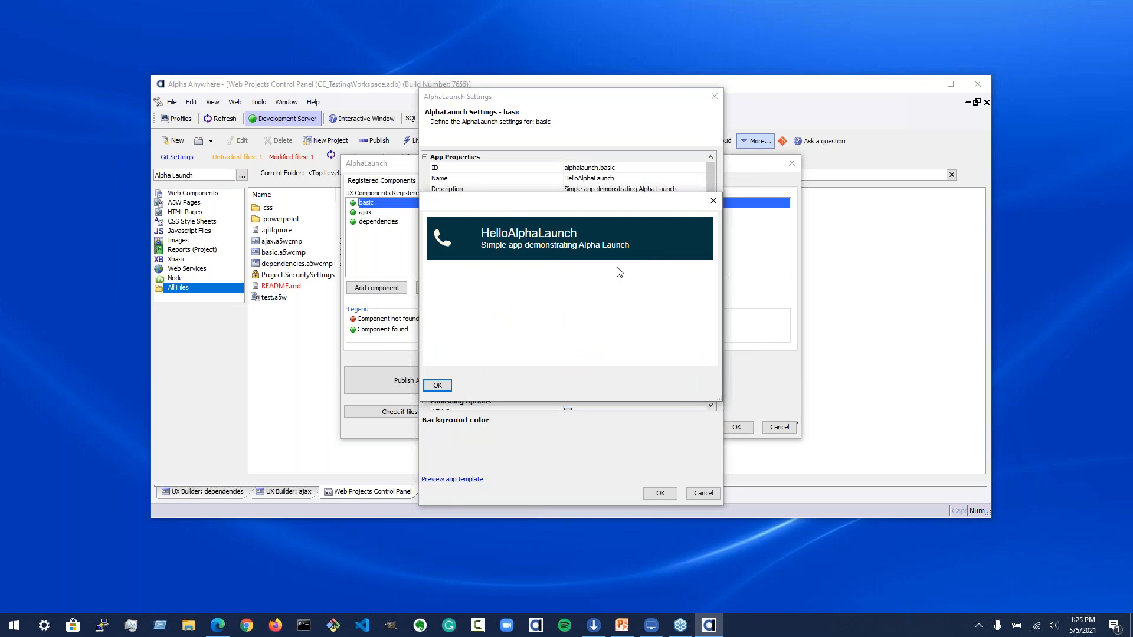
pyautogui.click(441, 387)
pyautogui.click(541, 274)
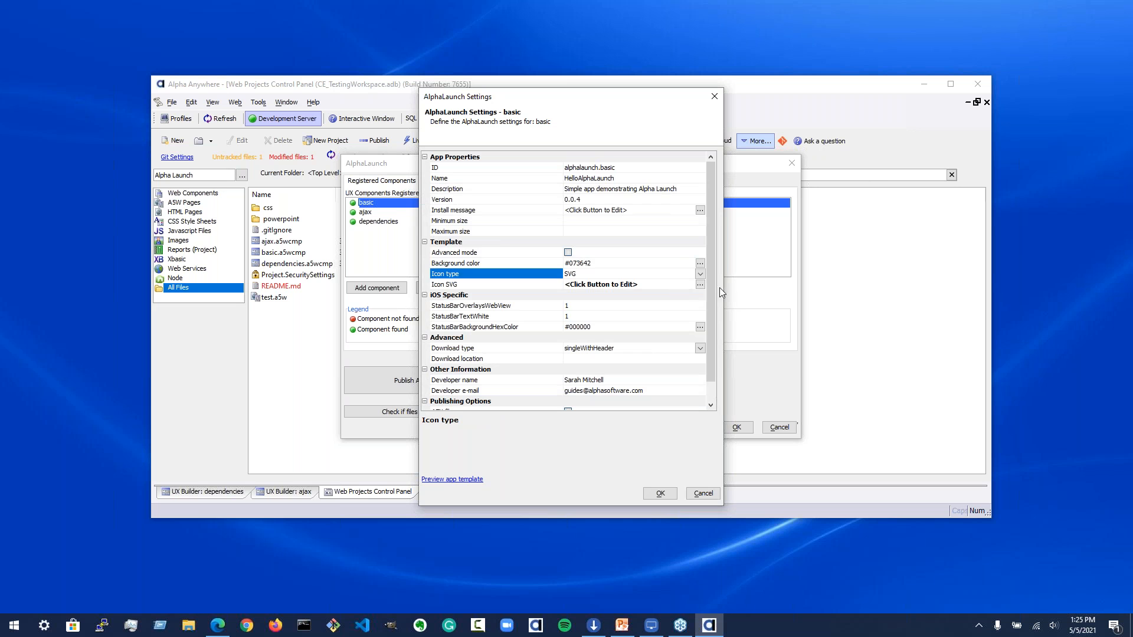
pyautogui.click(700, 286)
pyautogui.click(700, 286)
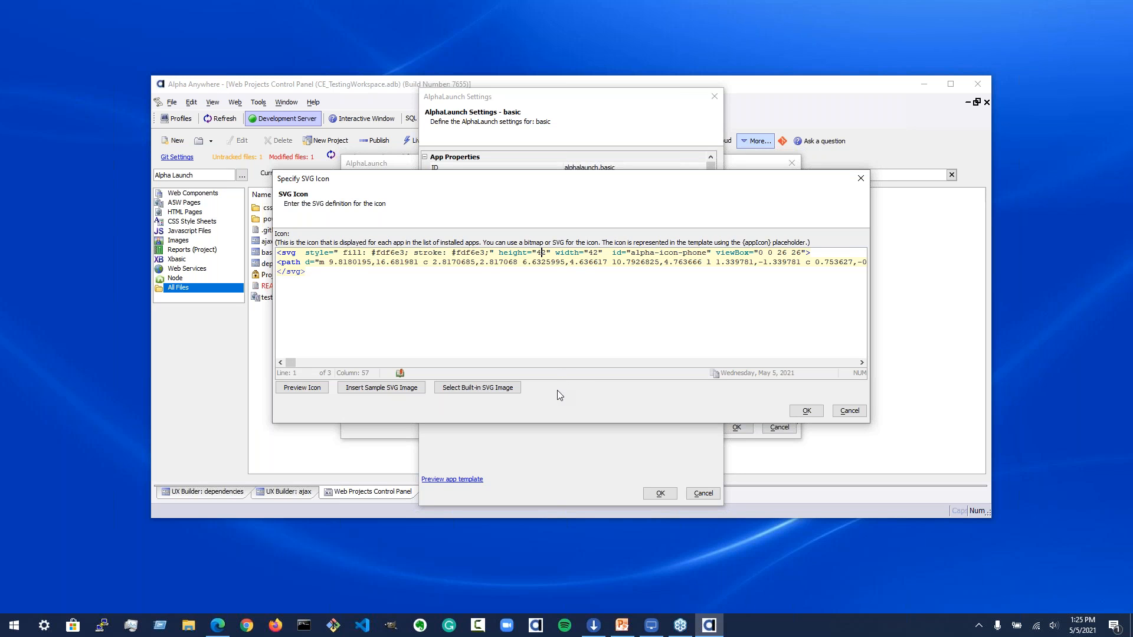
pyautogui.click(854, 414)
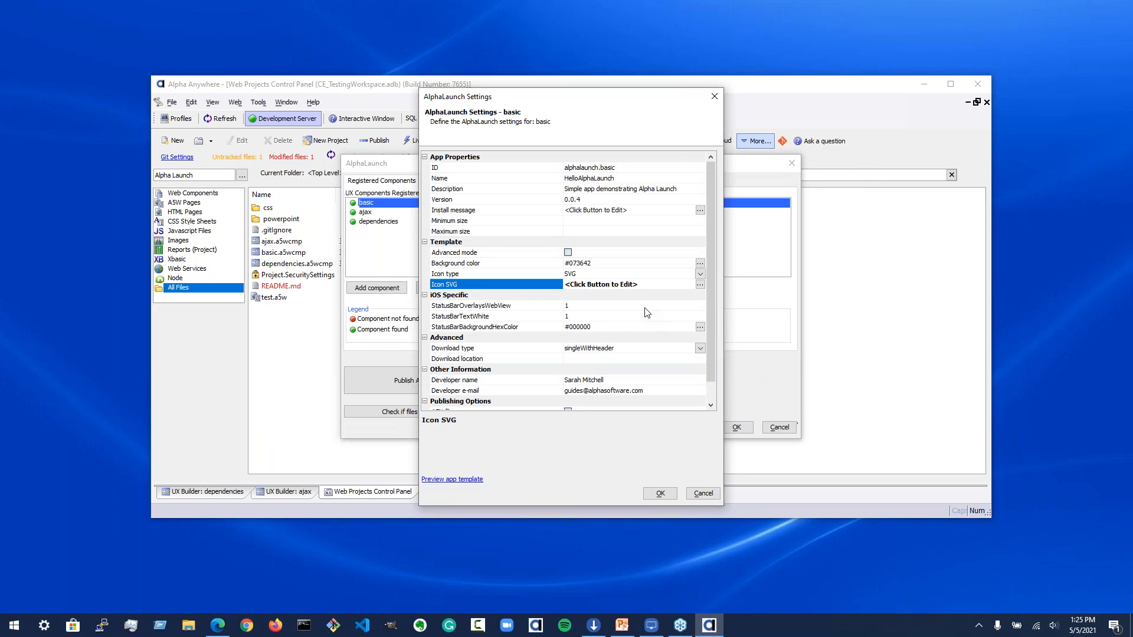
# Step: Review the iOS-specific status bar settings and collapse that section
pyautogui.click(530, 318)
pyautogui.click(531, 307)
pyautogui.click(525, 327)
pyautogui.click(529, 316)
pyautogui.click(527, 306)
pyautogui.click(522, 317)
pyautogui.click(516, 325)
pyautogui.click(519, 318)
pyautogui.click(515, 306)
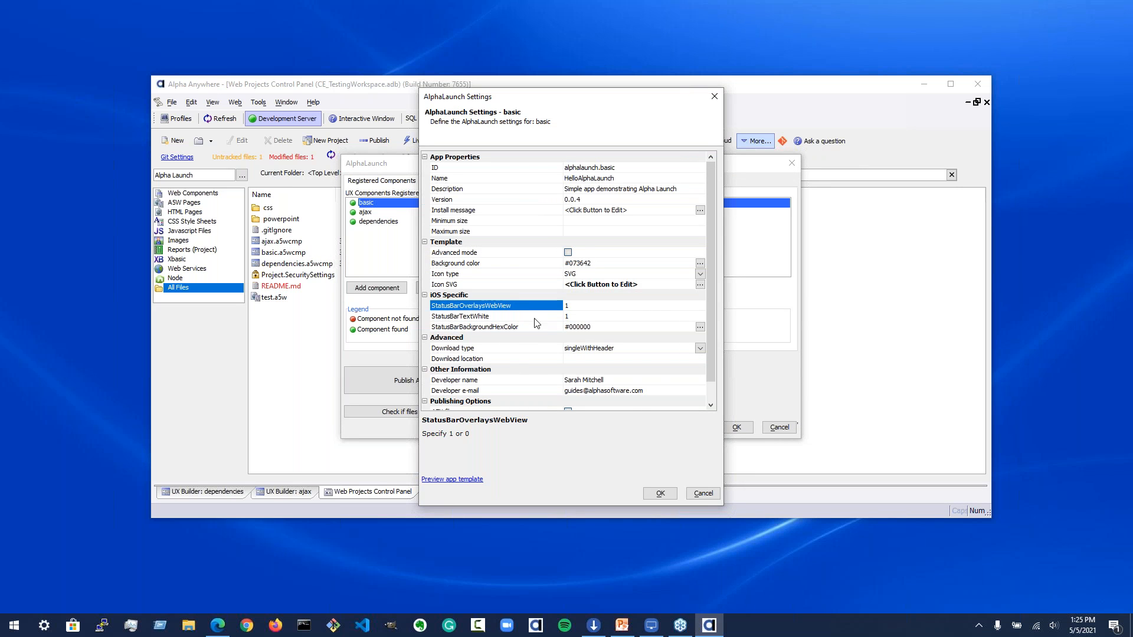
pyautogui.click(425, 296)
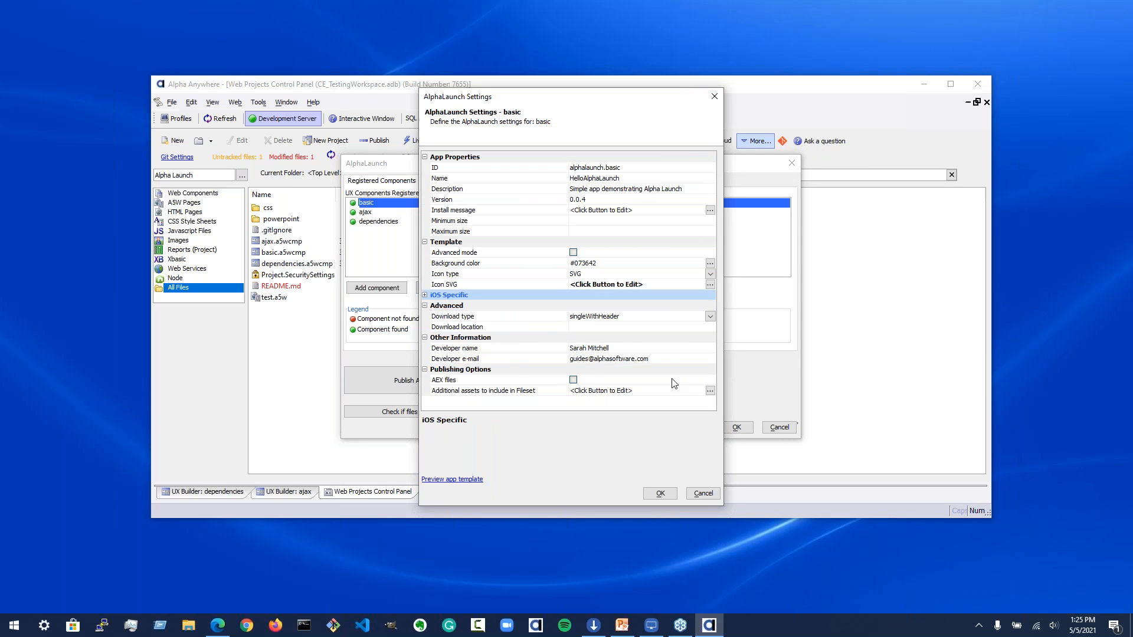
# Step: Review the download type, developer and publishing options, keeping singleWithHeader, and save the component settings
pyautogui.click(541, 317)
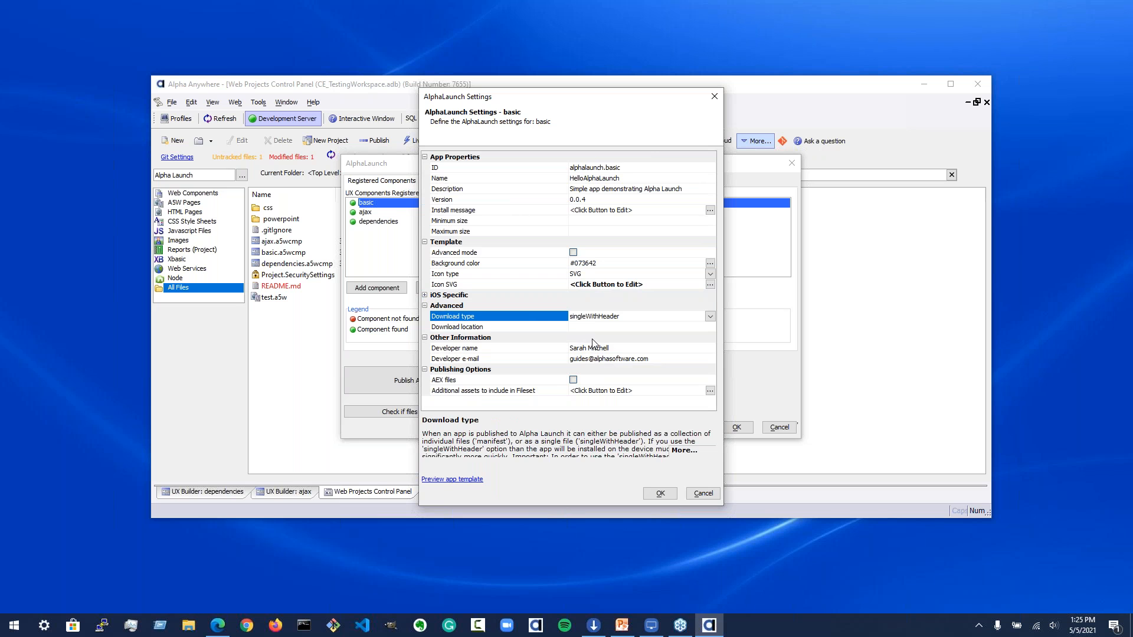
pyautogui.click(506, 327)
pyautogui.click(675, 317)
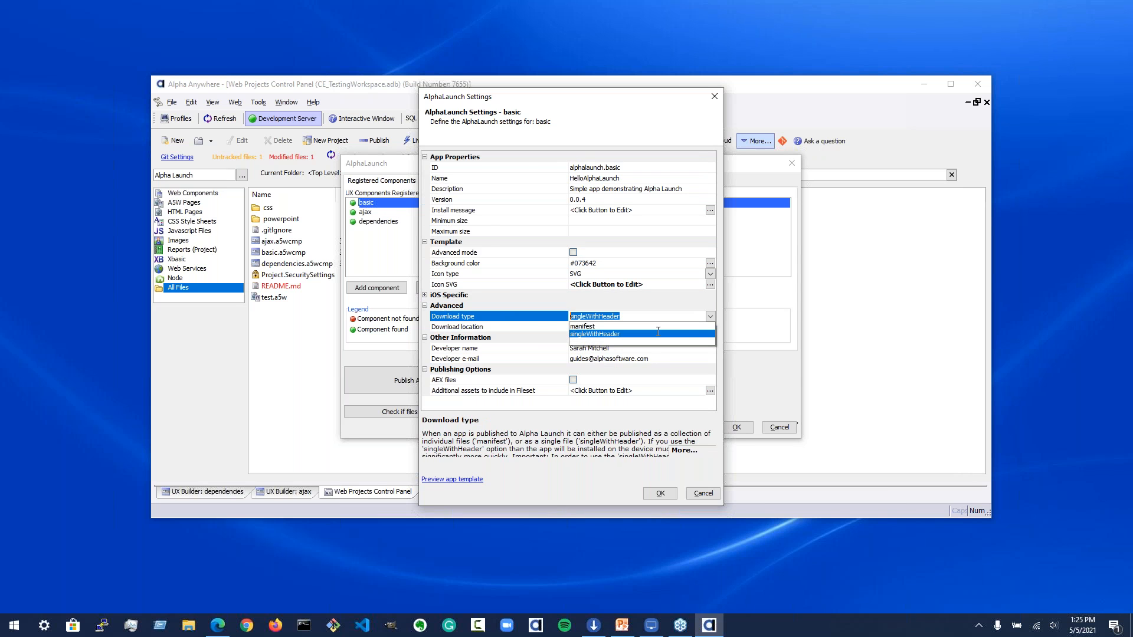
pyautogui.click(649, 326)
pyautogui.click(710, 316)
pyautogui.click(637, 328)
pyautogui.click(708, 317)
pyautogui.click(661, 337)
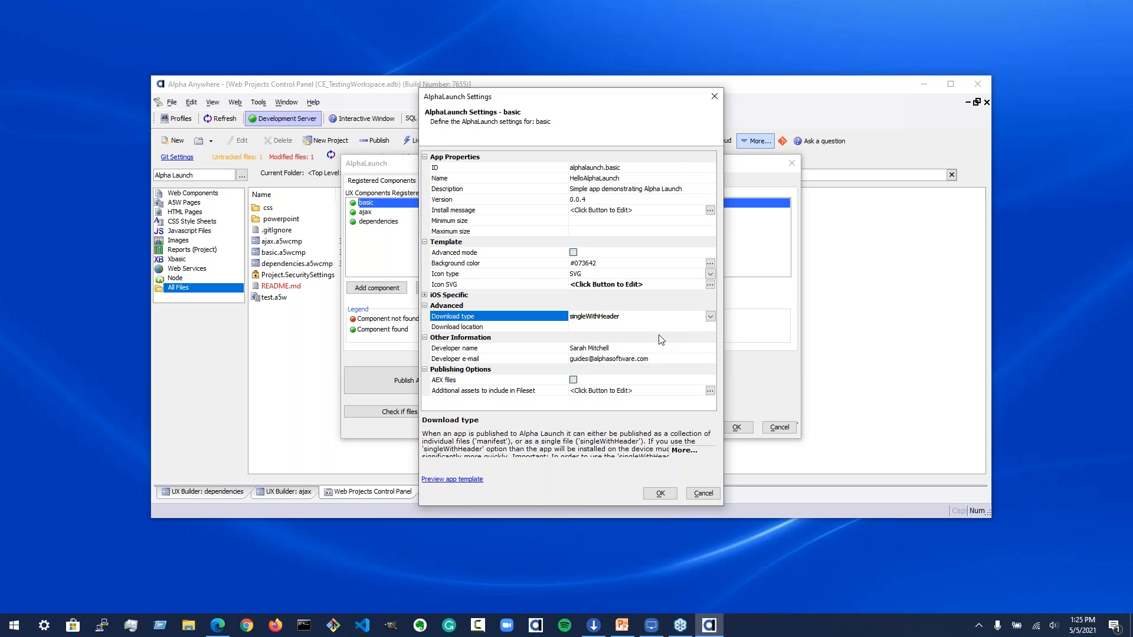
pyautogui.click(525, 350)
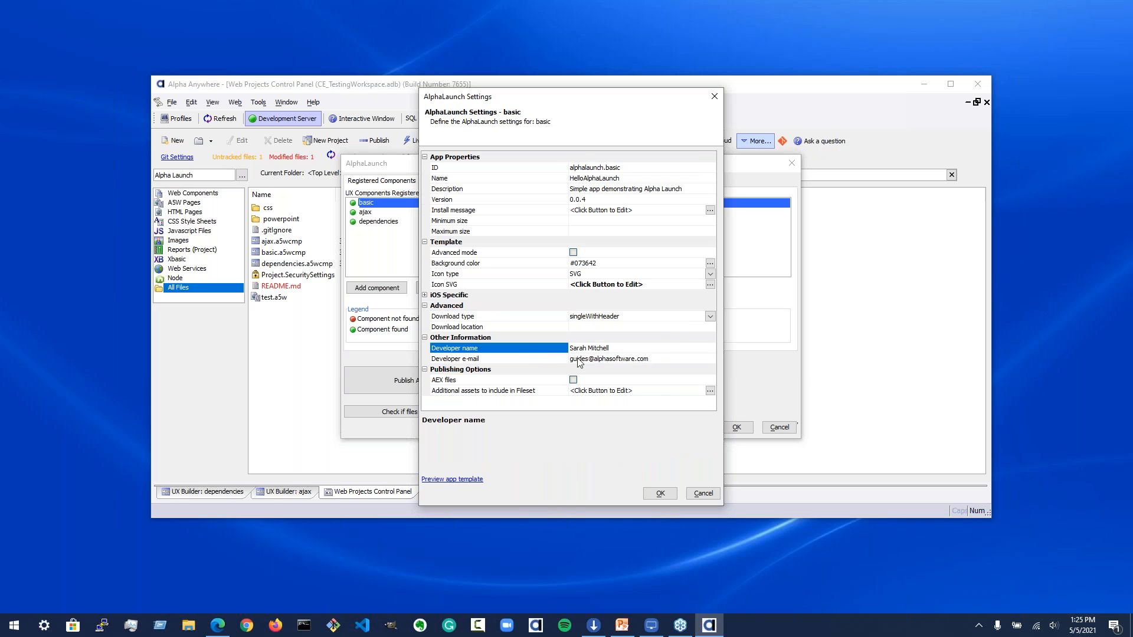
pyautogui.click(536, 361)
pyautogui.click(528, 392)
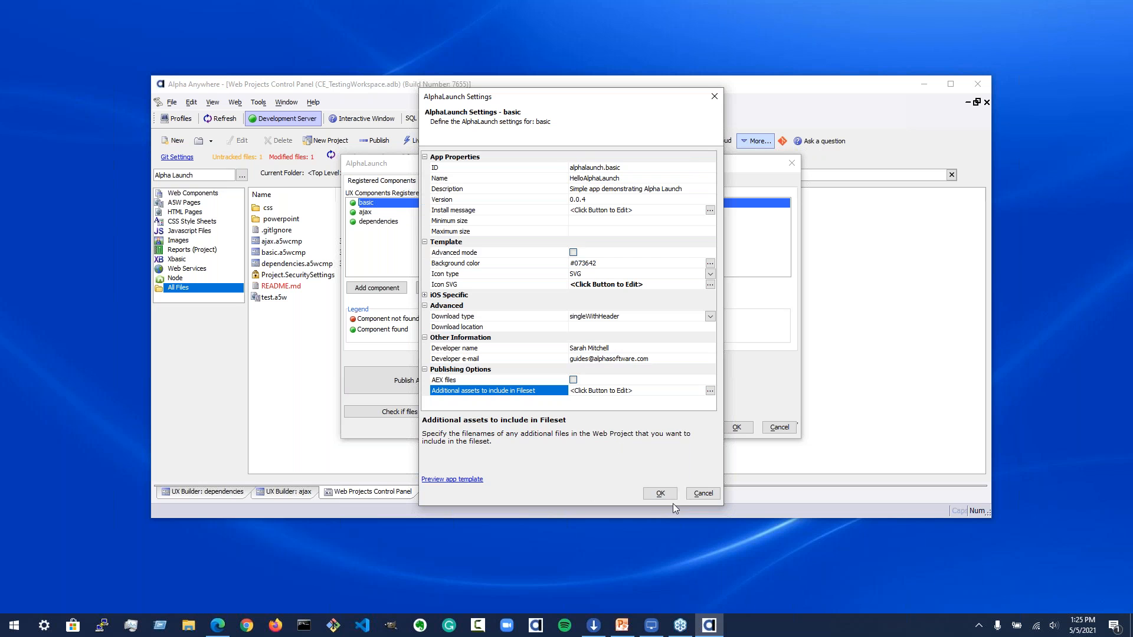
pyautogui.click(654, 495)
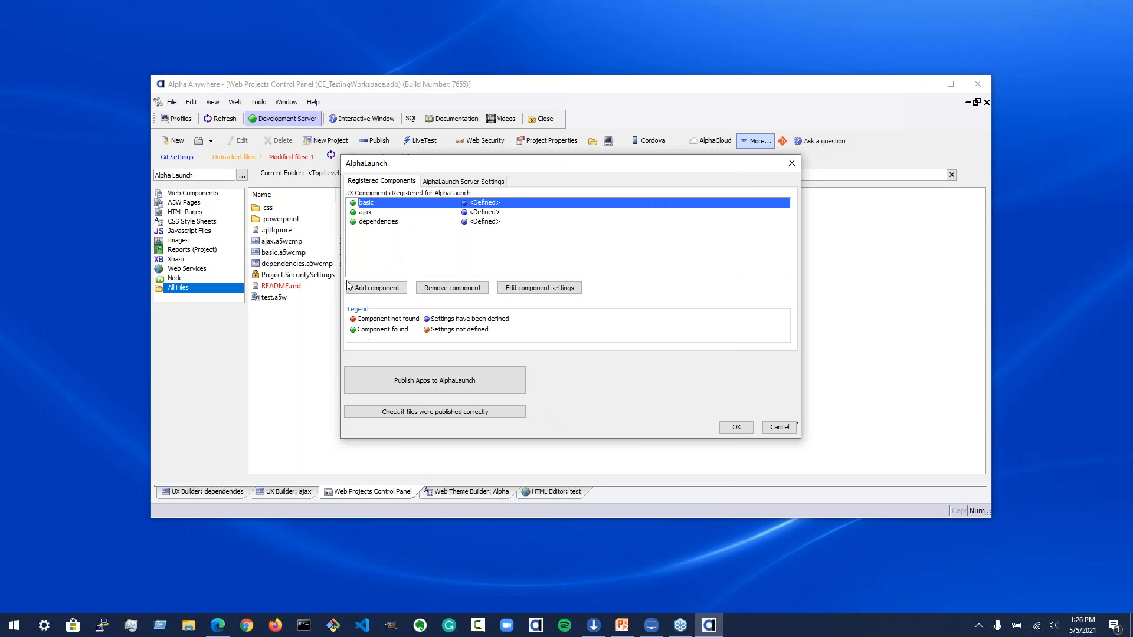
# Step: Close the AlphaLaunch dialog and open the ajax component for editing
pyautogui.click(789, 430)
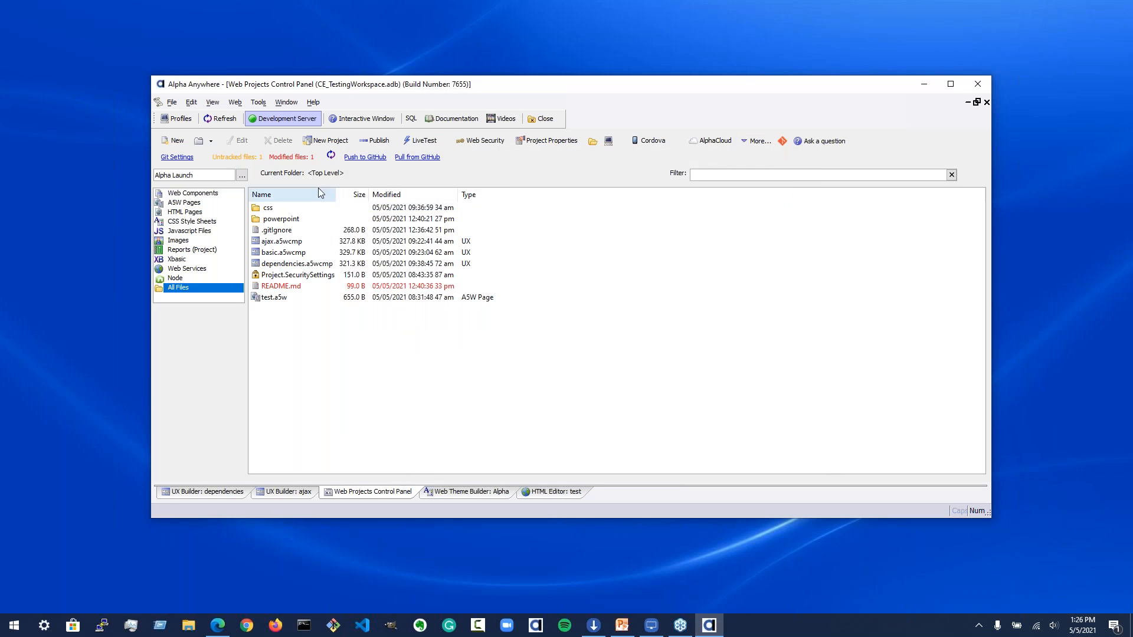
pyautogui.click(285, 253)
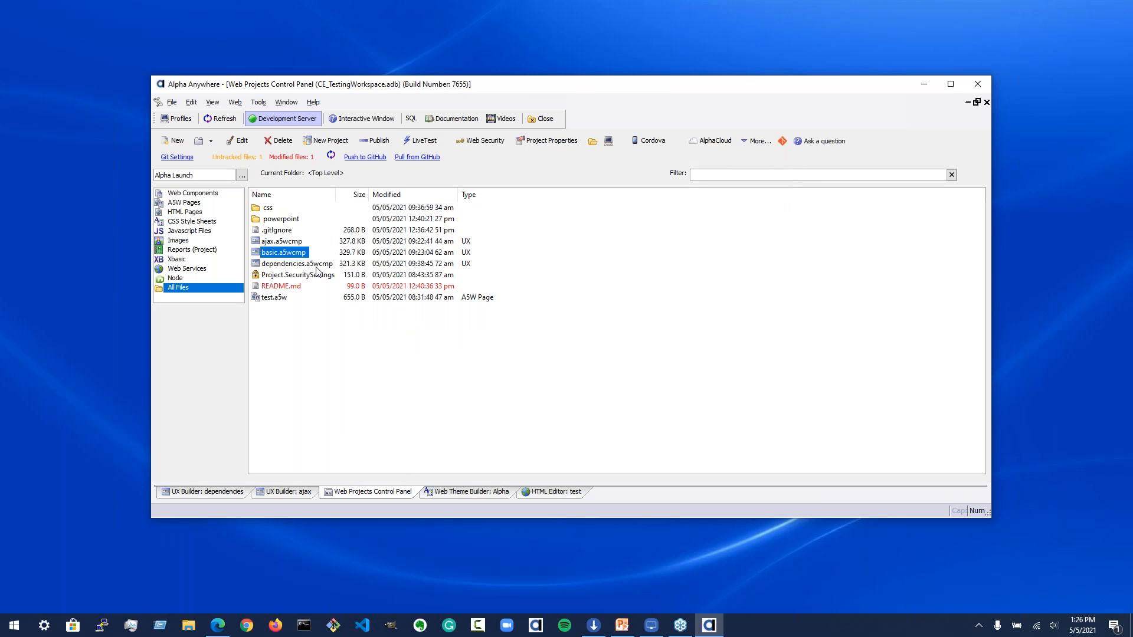
pyautogui.doubleClick(288, 241)
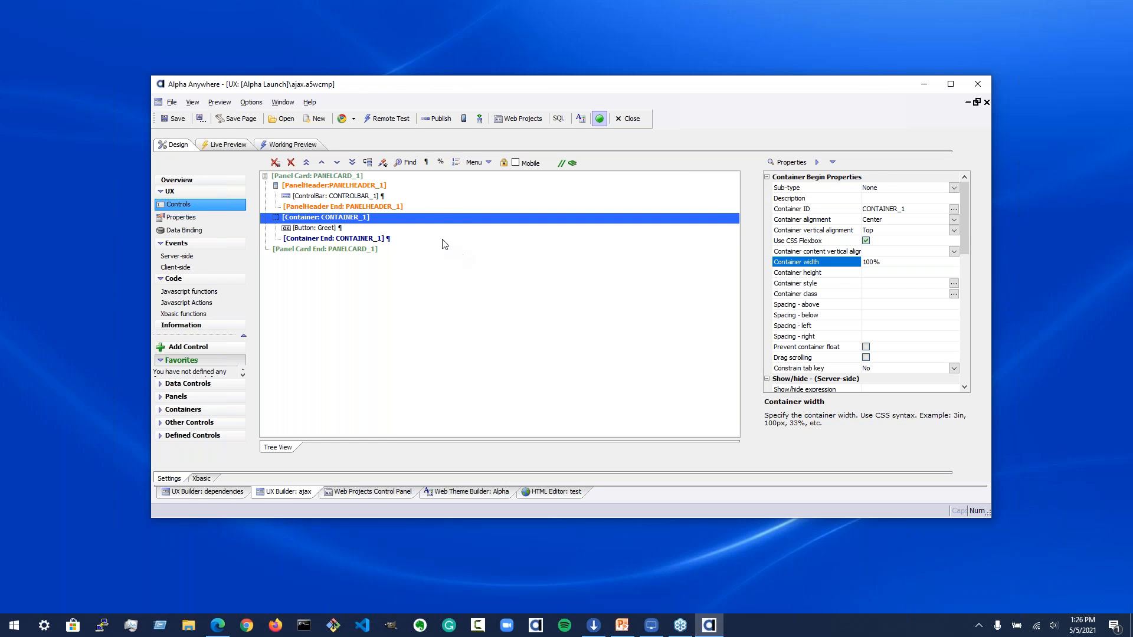
# Step: Inspect the Ajax Callback action on the Greet button's click event, closing it without saving changes
pyautogui.click(440, 228)
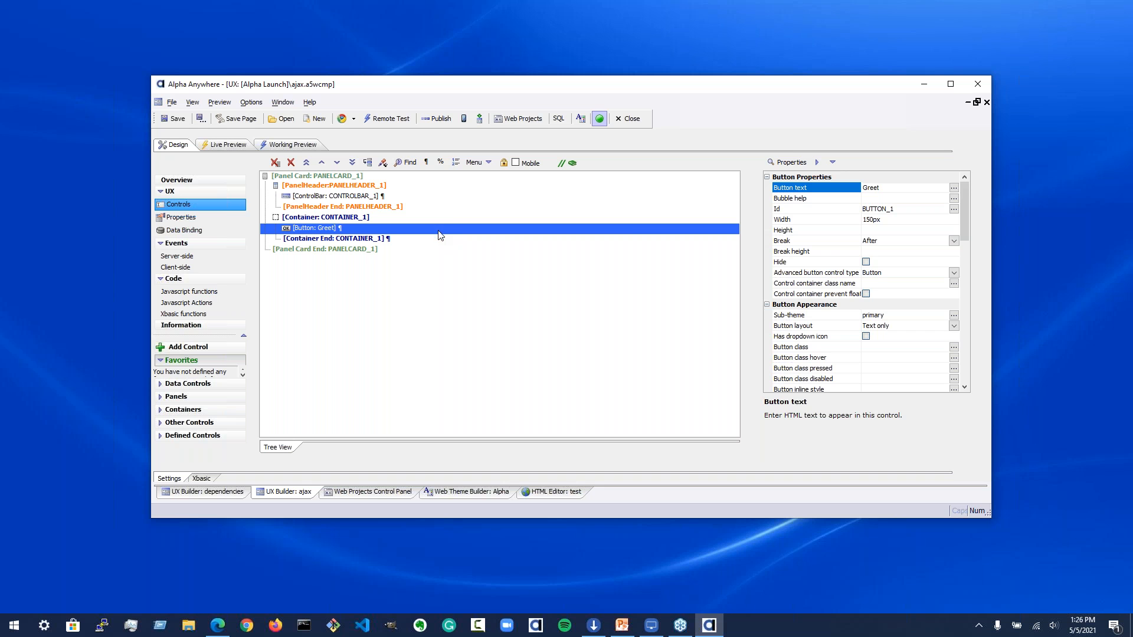
pyautogui.scroll(-5, 880, 296)
pyautogui.click(954, 369)
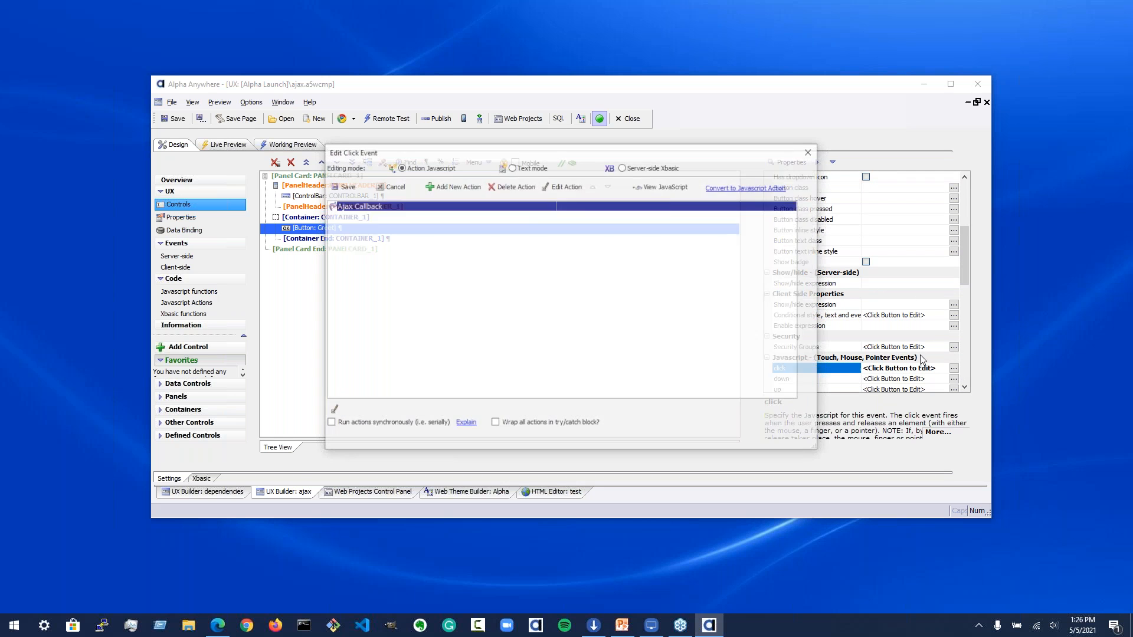
pyautogui.click(568, 186)
pyautogui.click(606, 196)
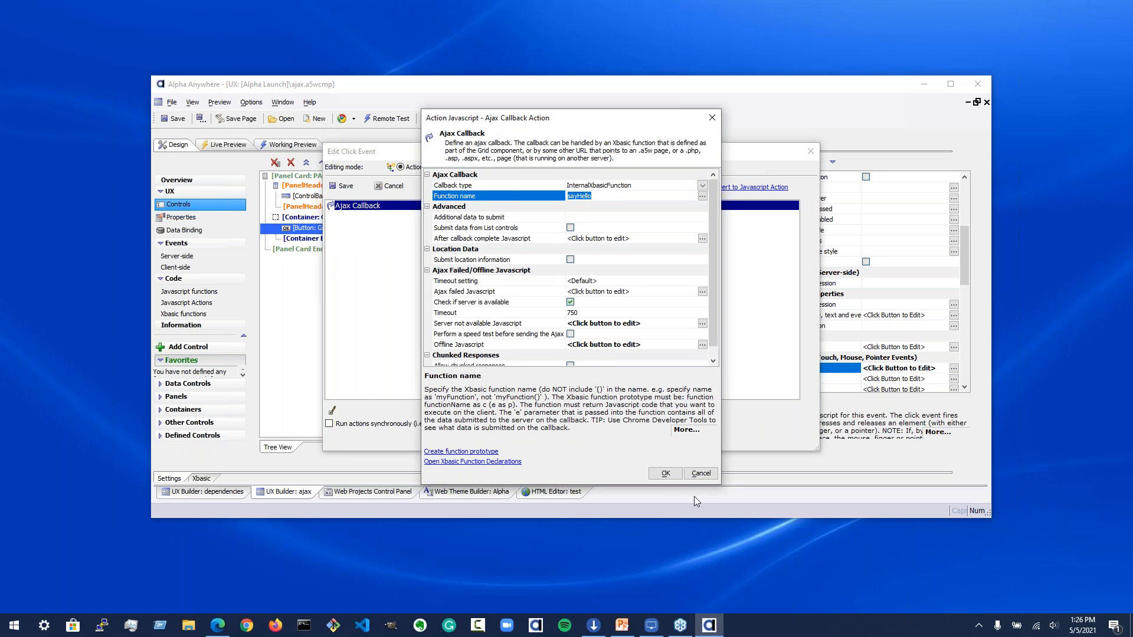
pyautogui.click(702, 476)
pyautogui.click(811, 151)
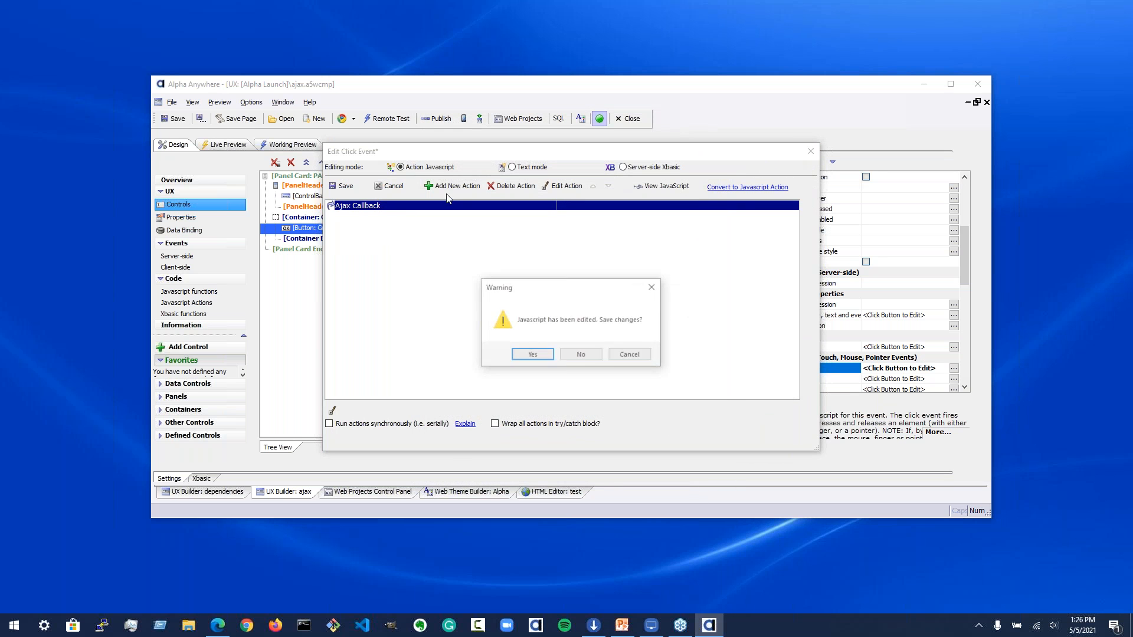
pyautogui.click(582, 355)
# Step: Review the sayHello Xbasic callback function, then close the ajax component without saving
pyautogui.click(183, 314)
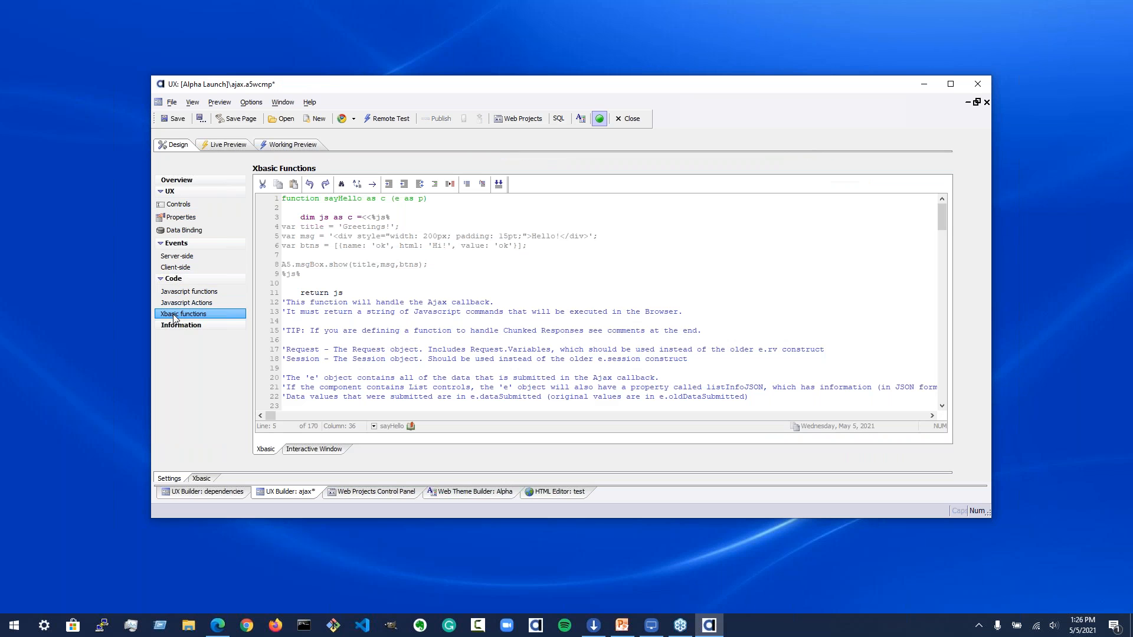
pyautogui.moveTo(358, 294); pyautogui.dragTo(273, 219)
pyautogui.click(331, 239)
pyautogui.click(449, 276)
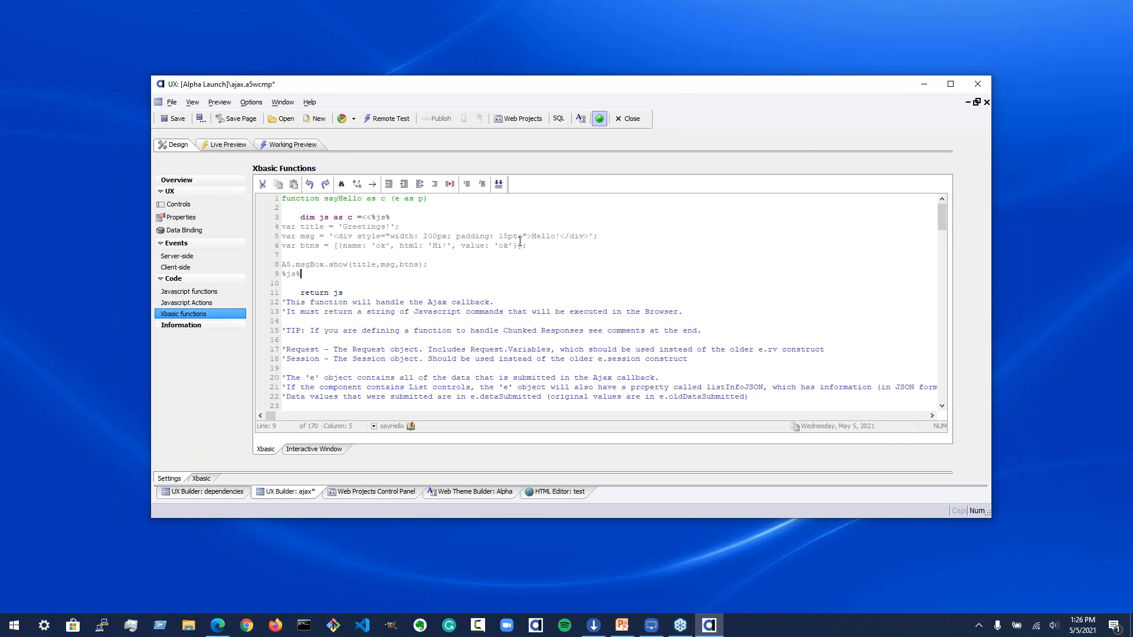
pyautogui.moveTo(531, 235); pyautogui.dragTo(580, 235)
pyautogui.click(579, 235)
pyautogui.click(384, 286)
pyautogui.click(179, 205)
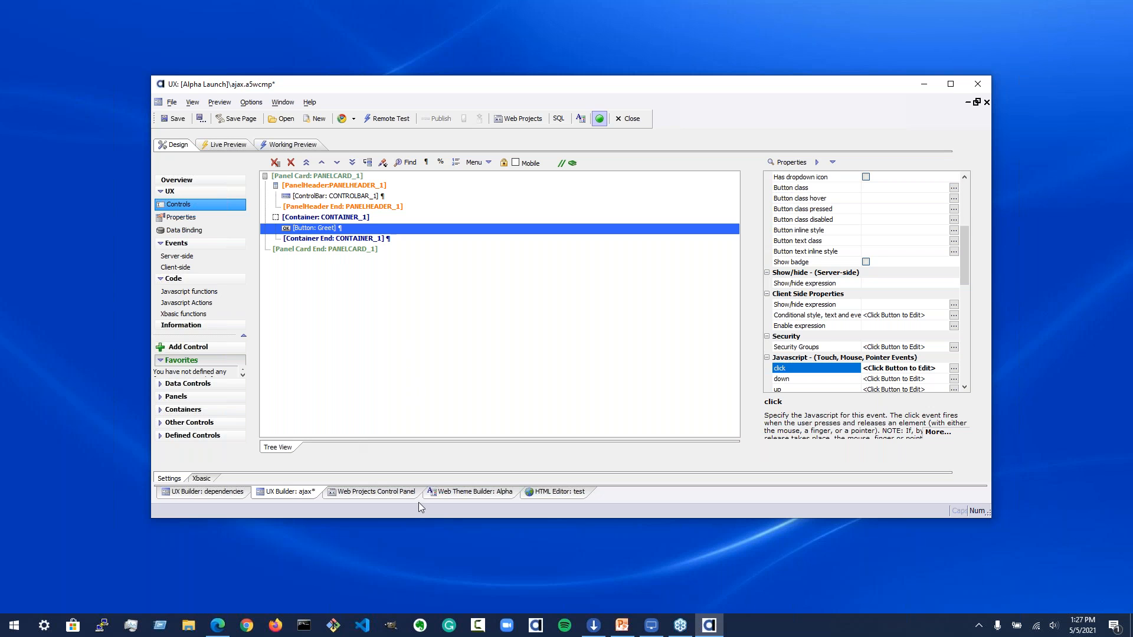
pyautogui.click(624, 120)
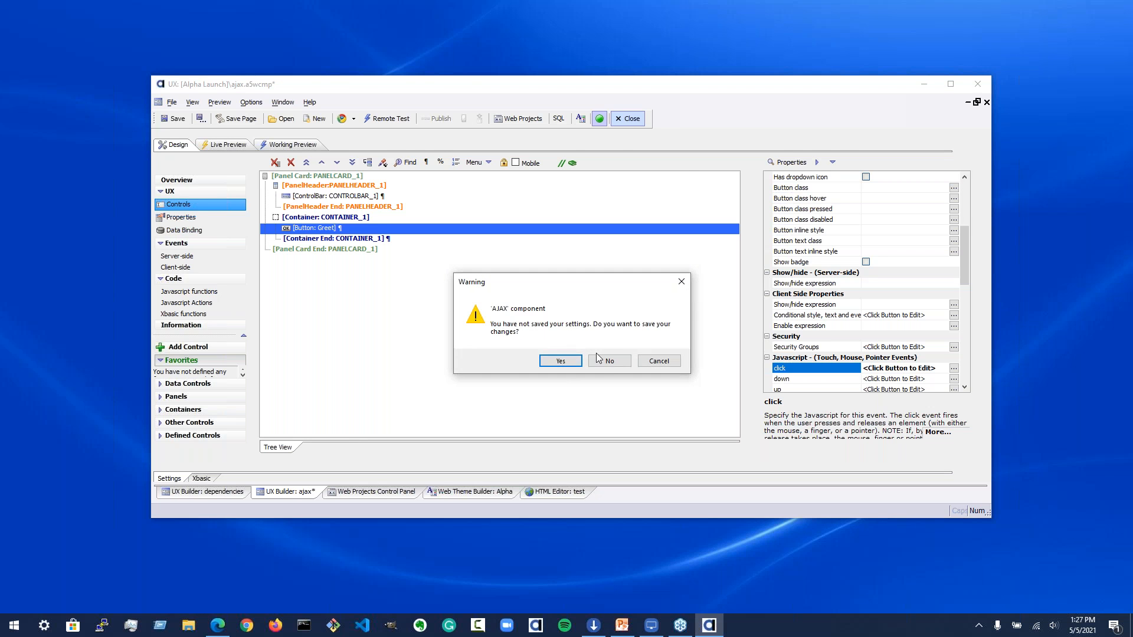
pyautogui.click(607, 362)
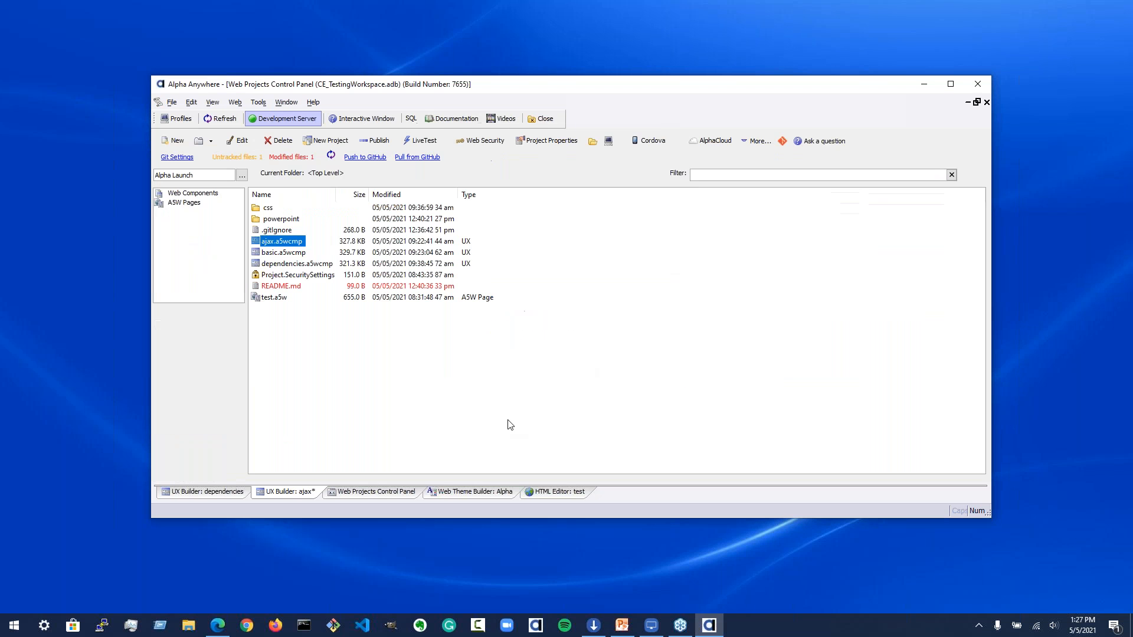
# Step: Open the dependencies component and inspect its panel navigator and the embedded basic and ajax components
pyautogui.click(290, 264)
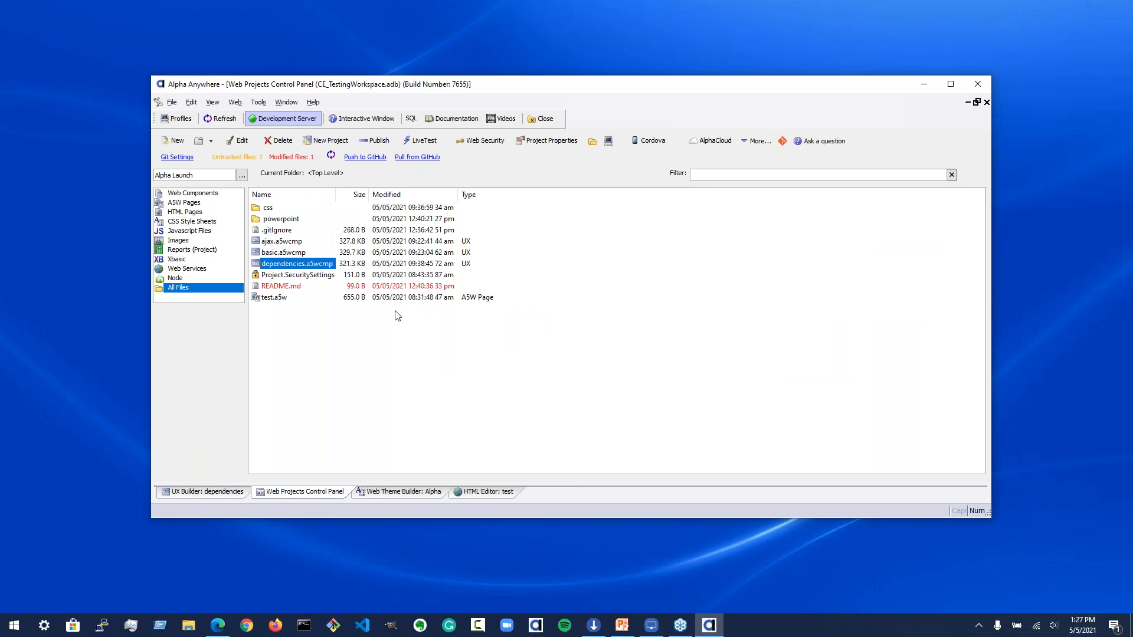
pyautogui.doubleClick(309, 269)
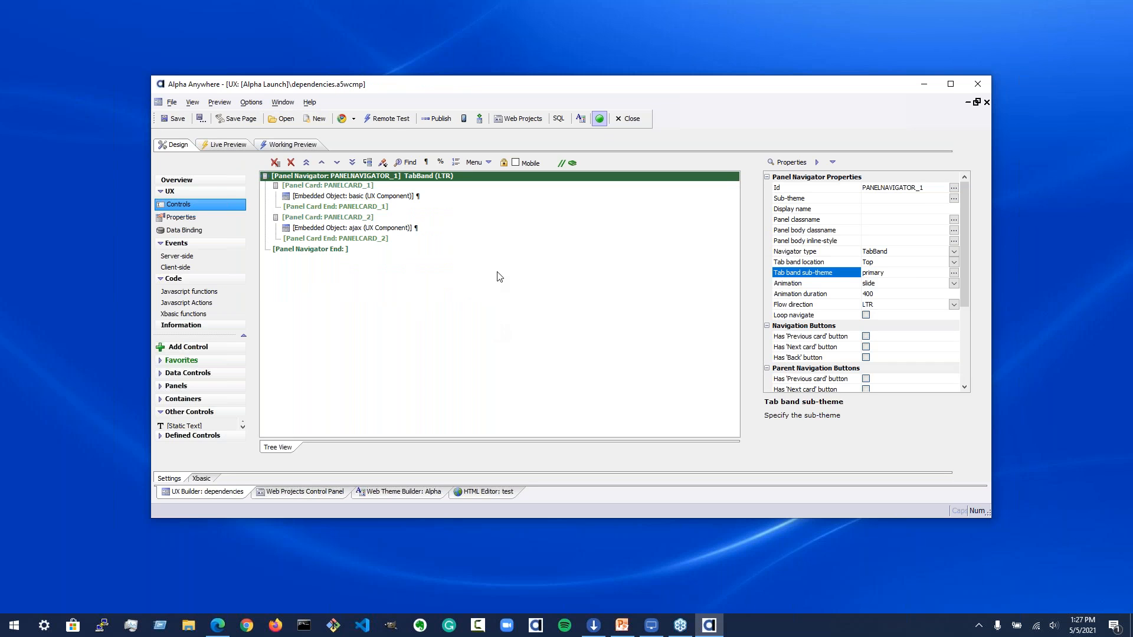
pyautogui.click(367, 187)
pyautogui.click(377, 218)
pyautogui.click(387, 178)
pyautogui.click(833, 250)
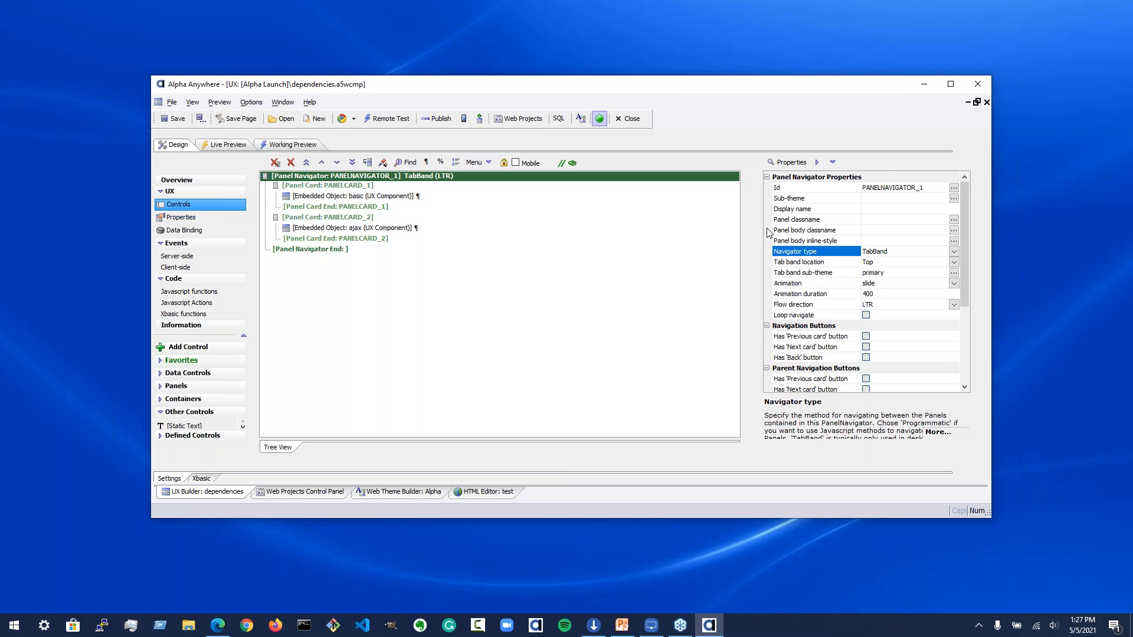
pyautogui.click(418, 196)
pyautogui.click(420, 228)
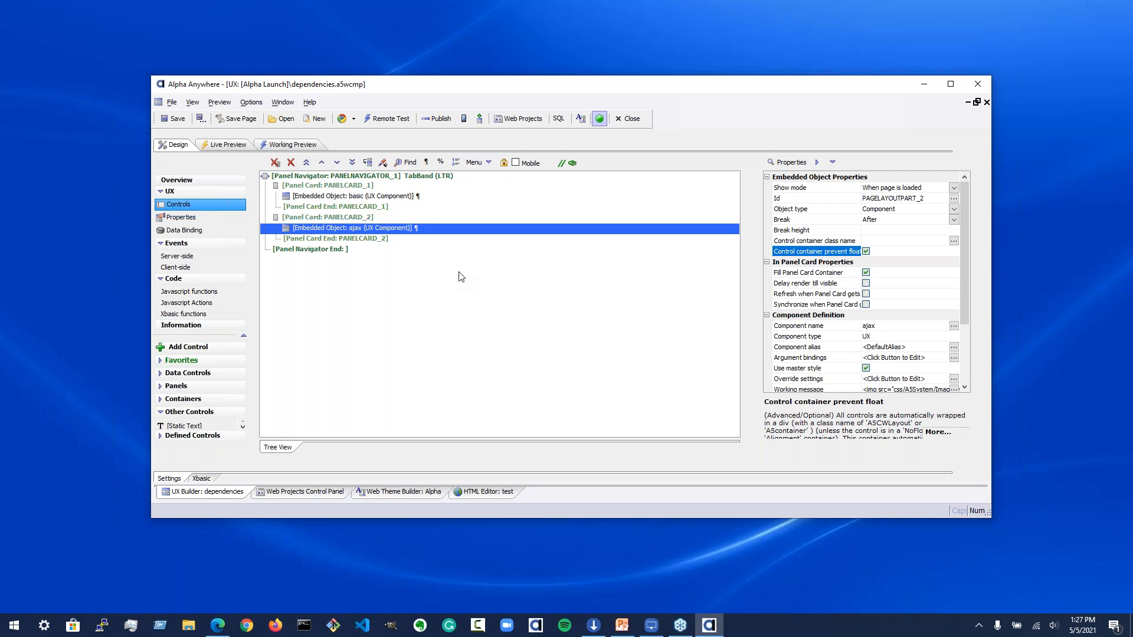
# Step: Preview the dependencies component live, switching between the Basic and Ajax tabs, and return to design view
pyautogui.click(227, 145)
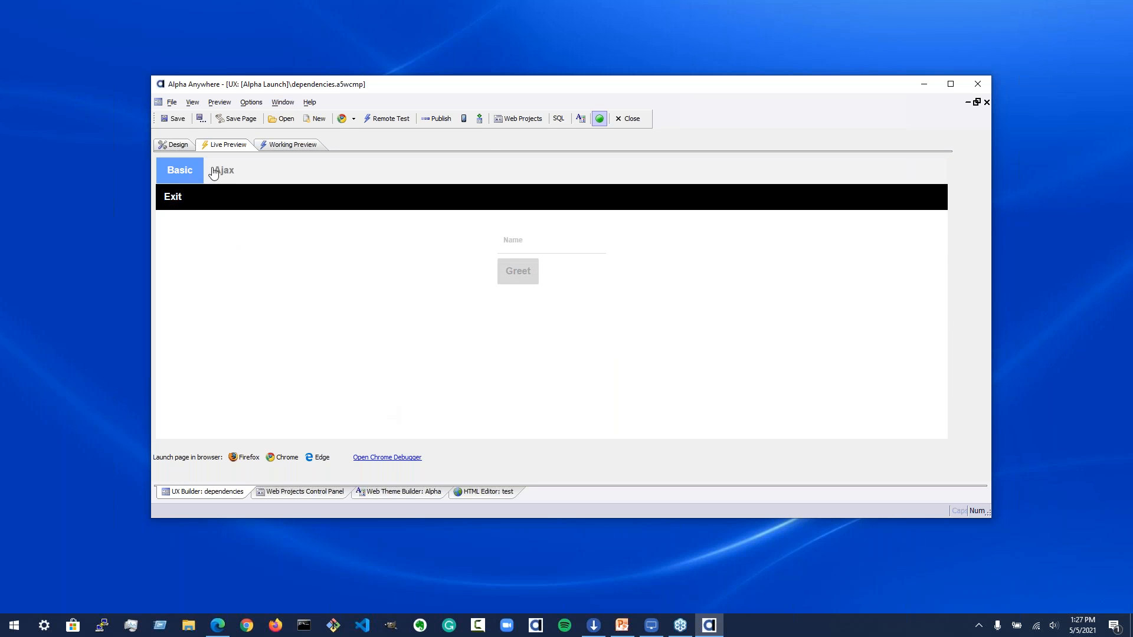
pyautogui.click(230, 178)
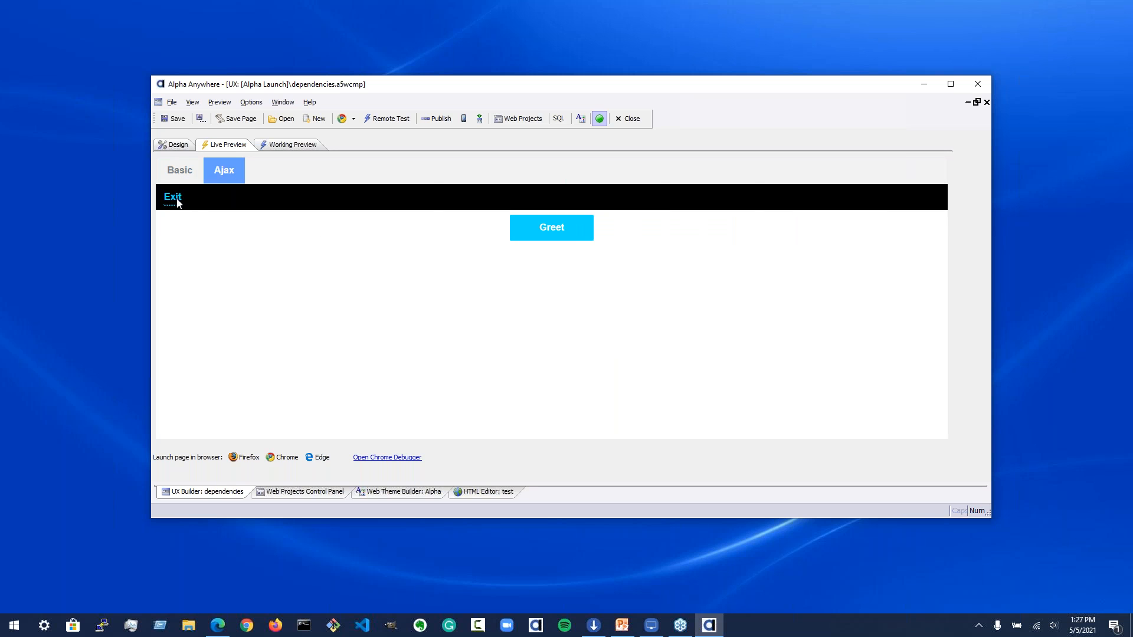
pyautogui.click(178, 177)
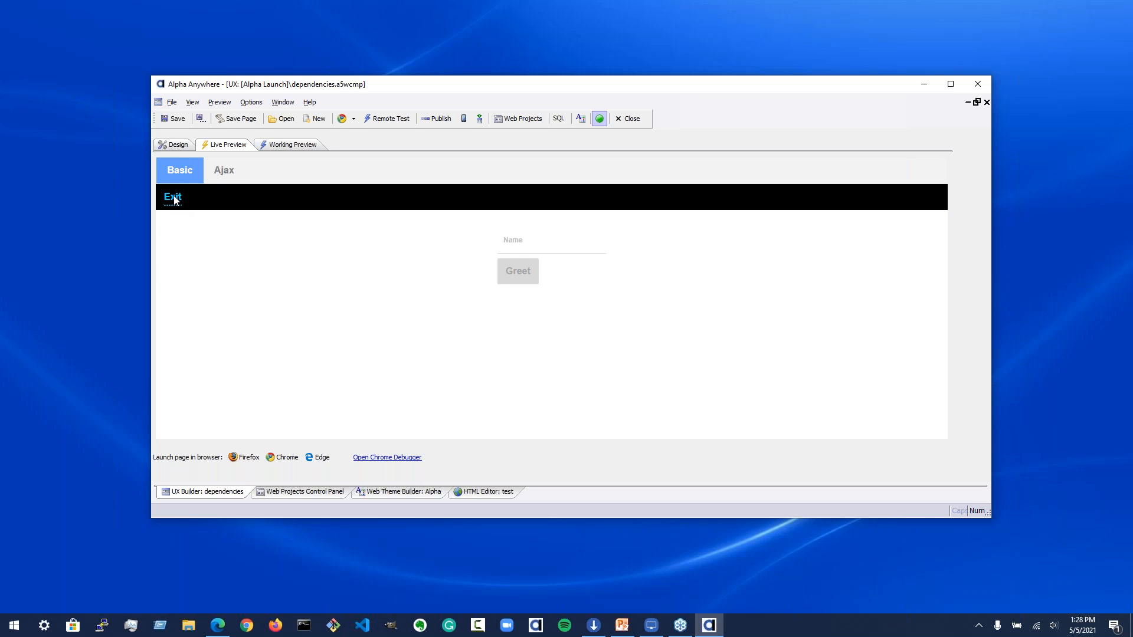
pyautogui.click(228, 177)
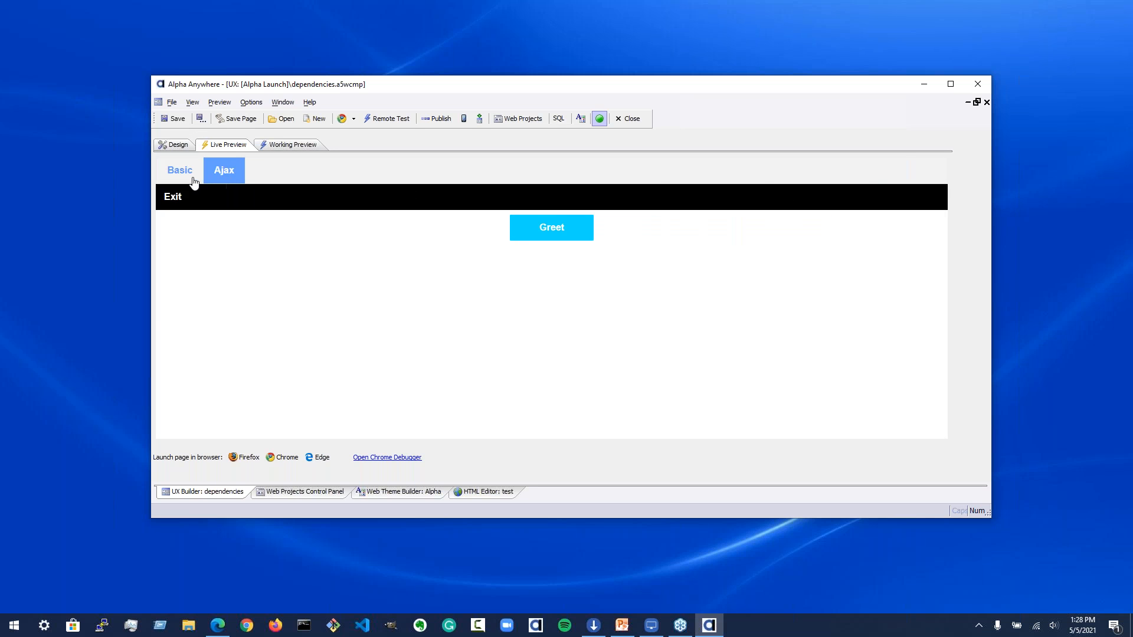
pyautogui.click(195, 180)
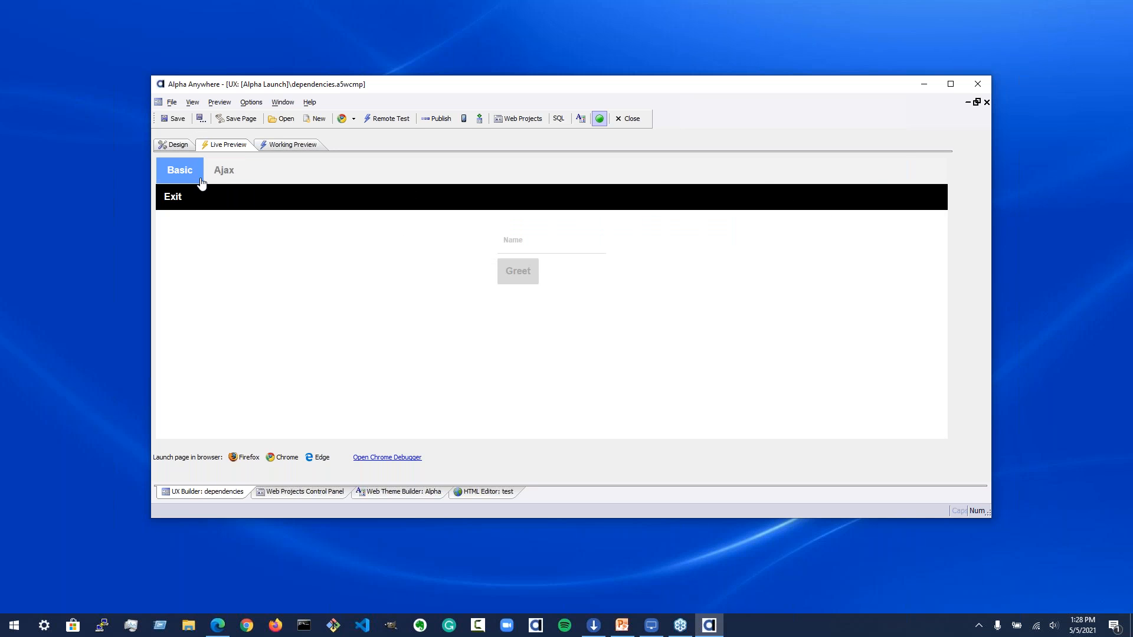
pyautogui.click(178, 149)
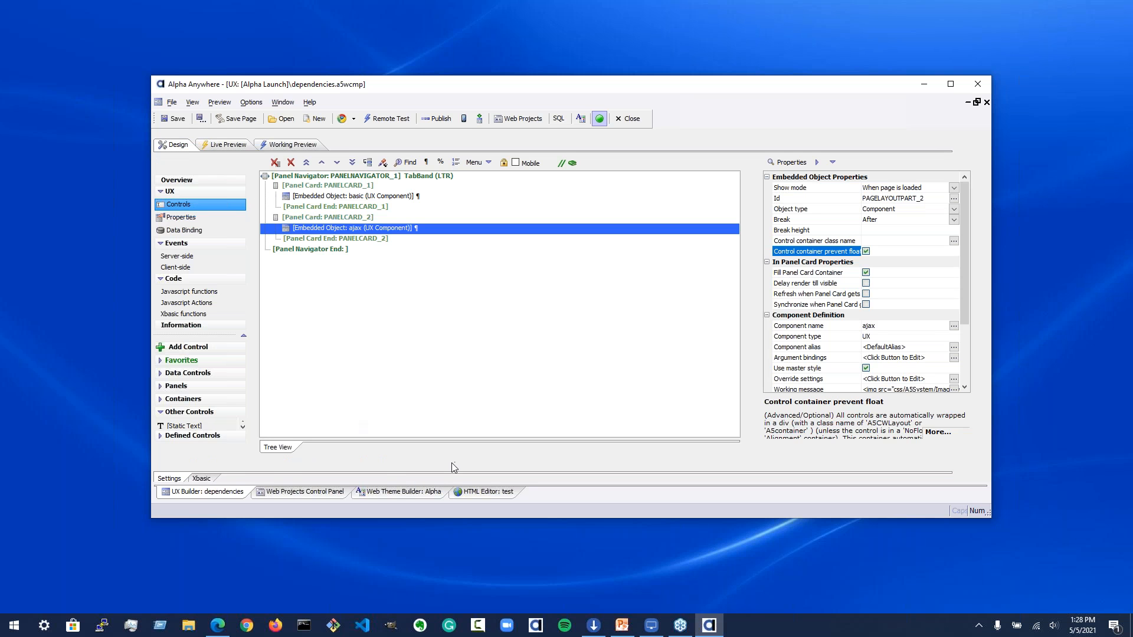
# Step: Close the dependencies component and open its AlphaLaunch app settings from the Publish Apps to AlphaLaunch dialog
pyautogui.click(629, 120)
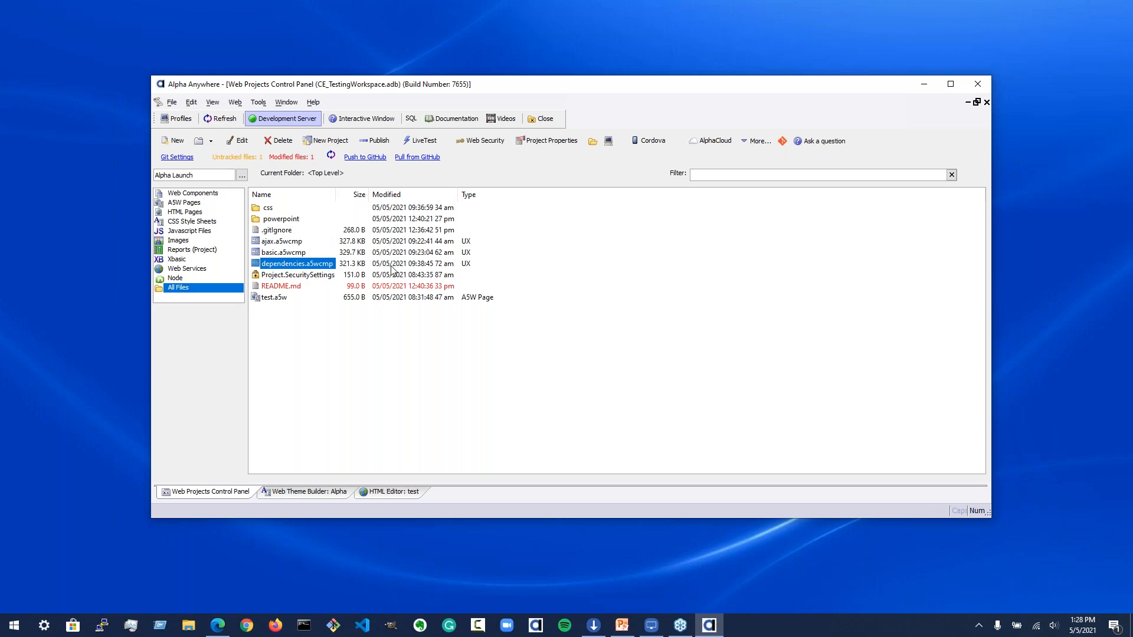
pyautogui.click(754, 141)
pyautogui.moveTo(852, 324)
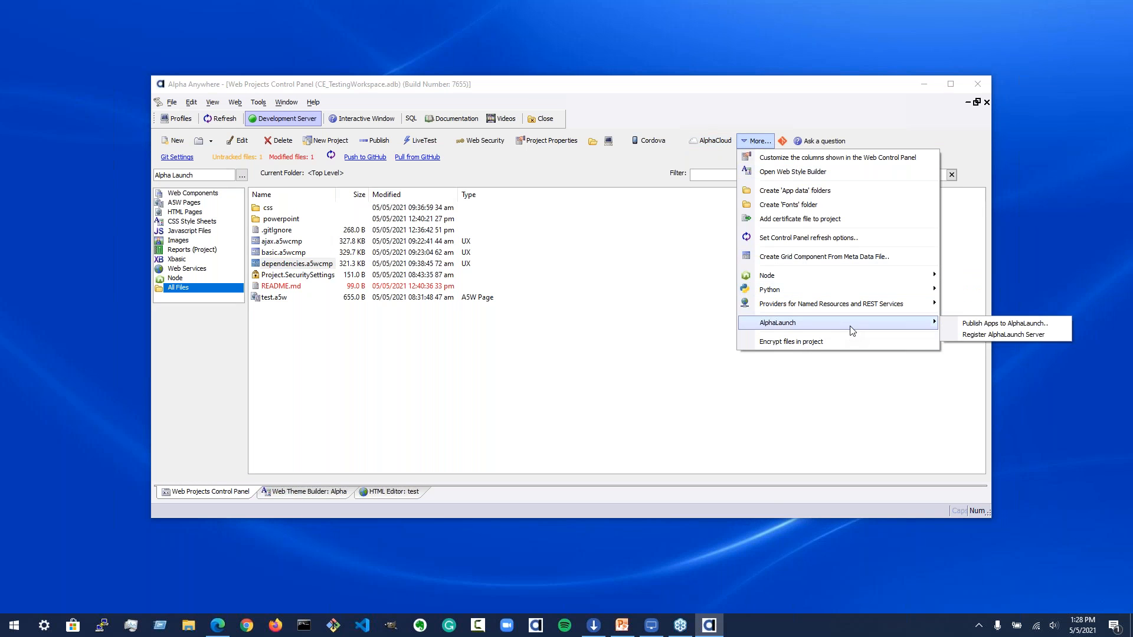
pyautogui.click(970, 328)
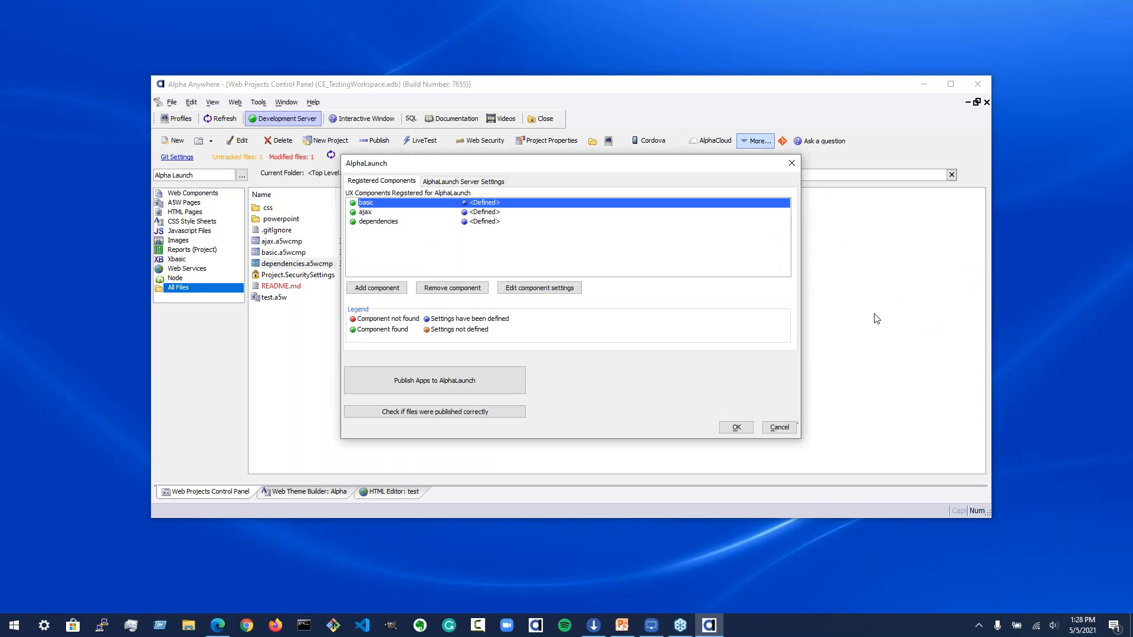
pyautogui.click(403, 224)
pyautogui.click(570, 289)
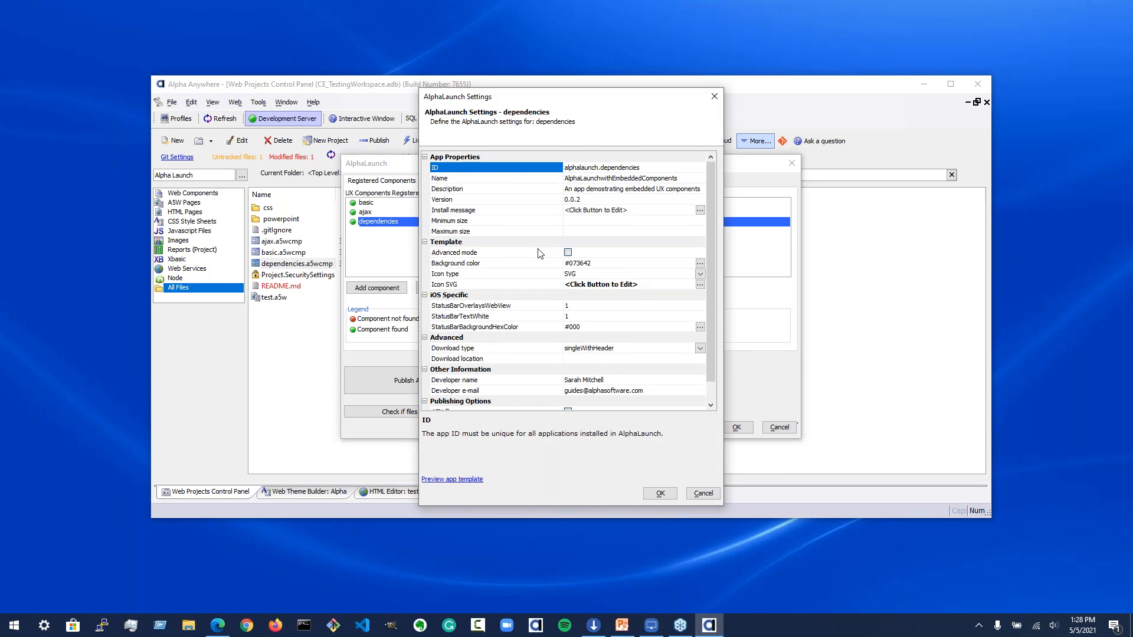
pyautogui.scroll(-2, 538, 255)
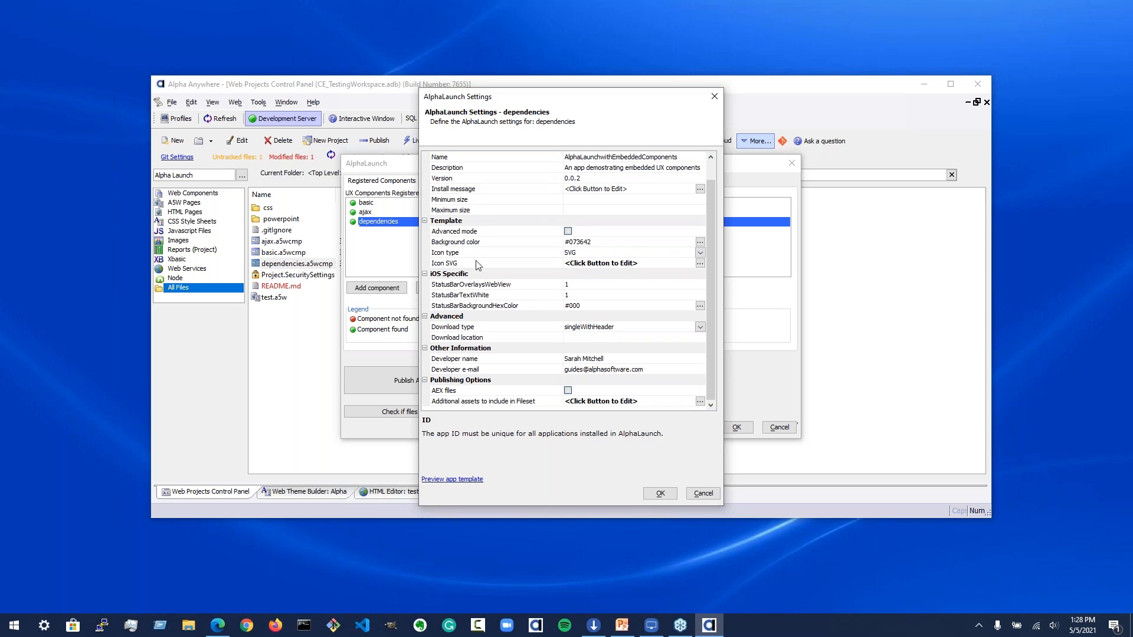
# Step: Review the additional assets included in the dependencies app's fileset, browsing the project files and cancelling
pyautogui.click(452, 407)
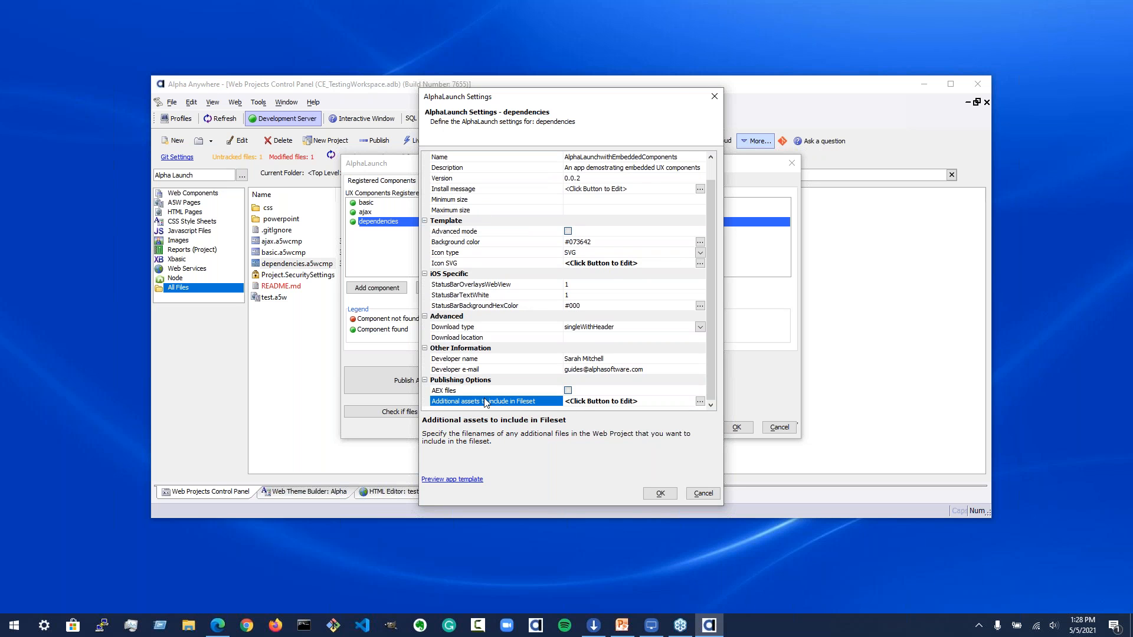
pyautogui.click(700, 404)
pyautogui.moveTo(447, 219); pyautogui.dragTo(380, 216)
pyautogui.moveTo(446, 226); pyautogui.dragTo(389, 230)
pyautogui.moveTo(555, 279); pyautogui.dragTo(345, 234)
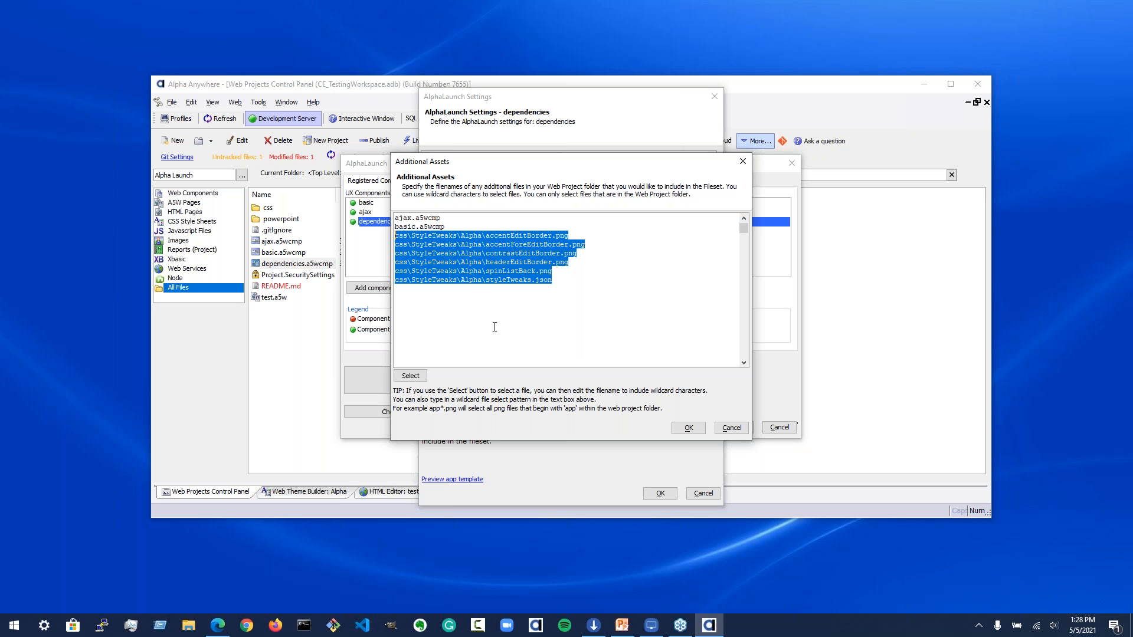
pyautogui.click(596, 275)
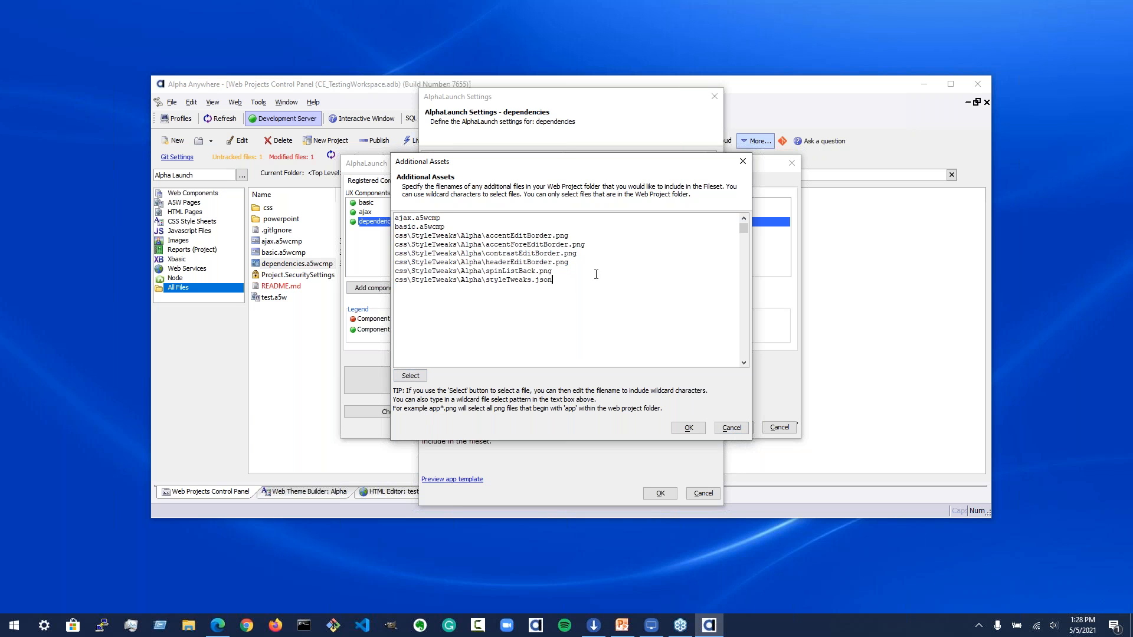
pyautogui.click(410, 376)
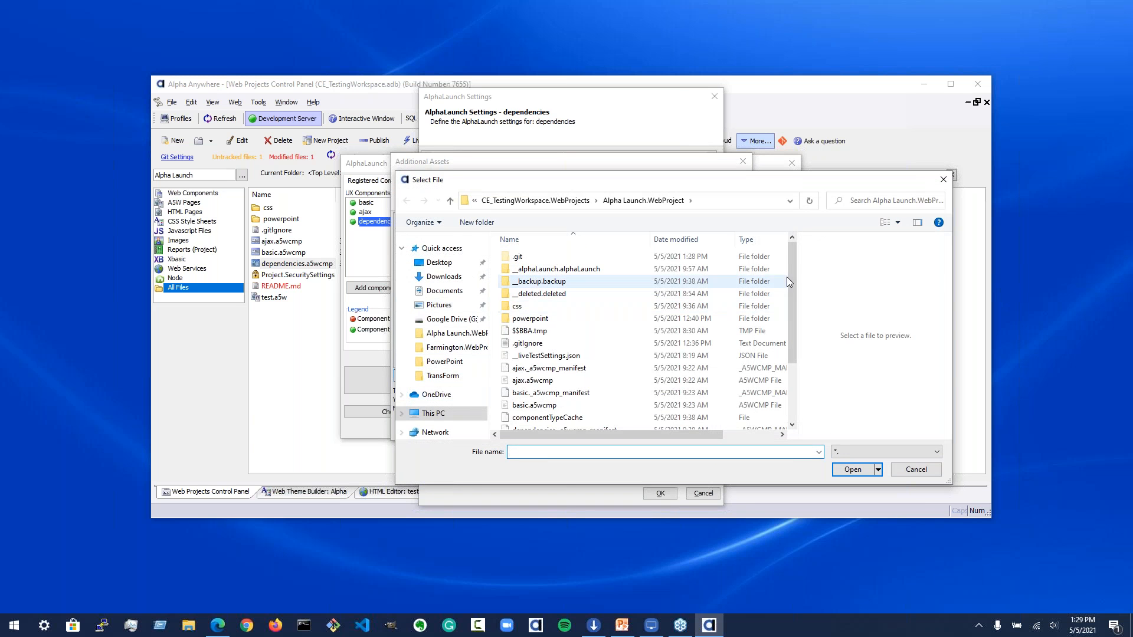
pyautogui.moveTo(793, 268); pyautogui.dragTo(803, 245)
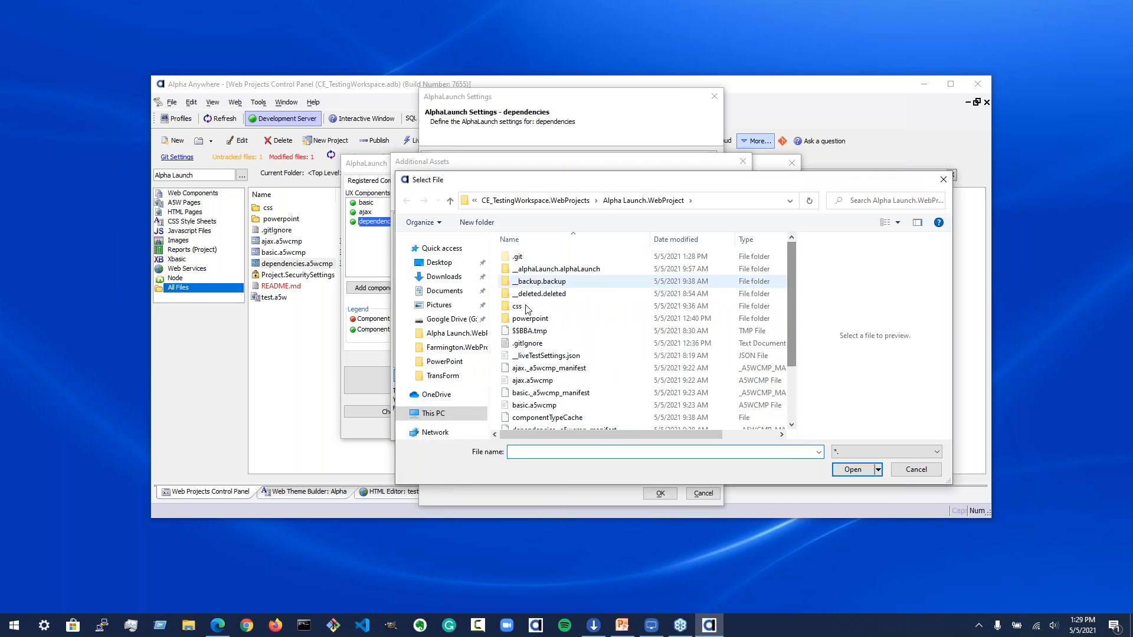
pyautogui.click(917, 469)
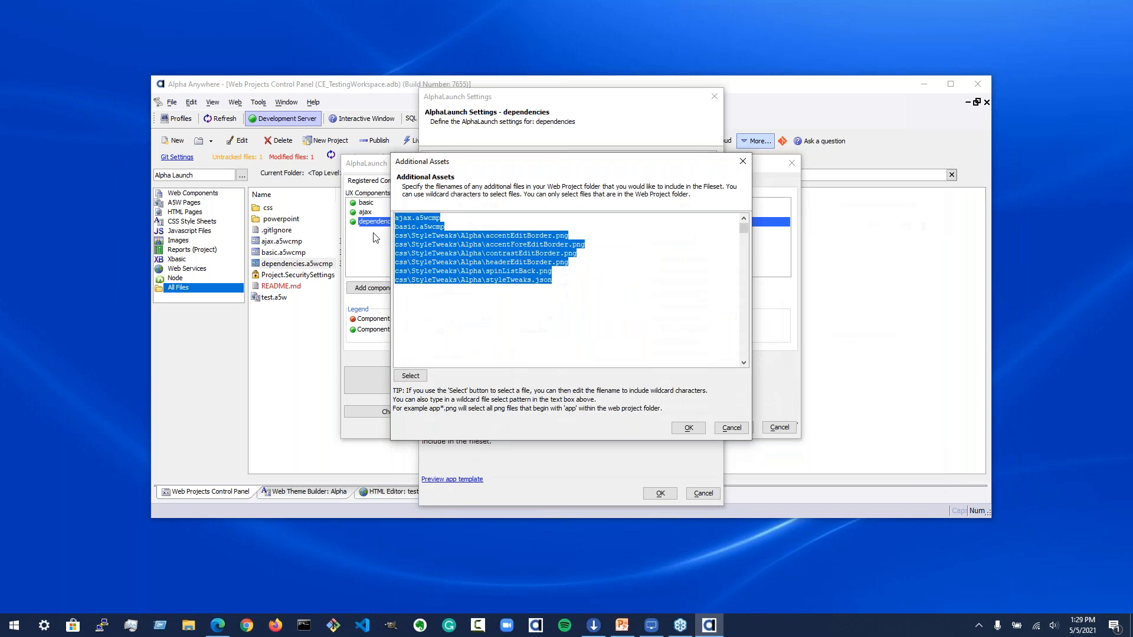
pyautogui.click(732, 428)
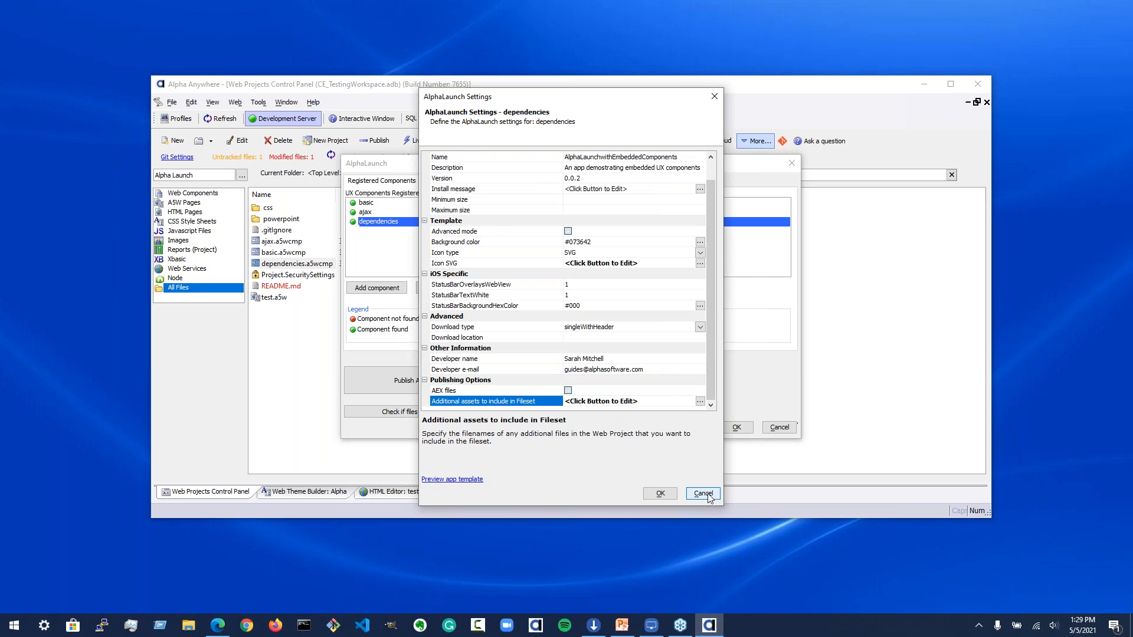
# Step: Preview the dependencies app template, then close the preview and the AlphaLaunch settings dialog
pyautogui.click(466, 479)
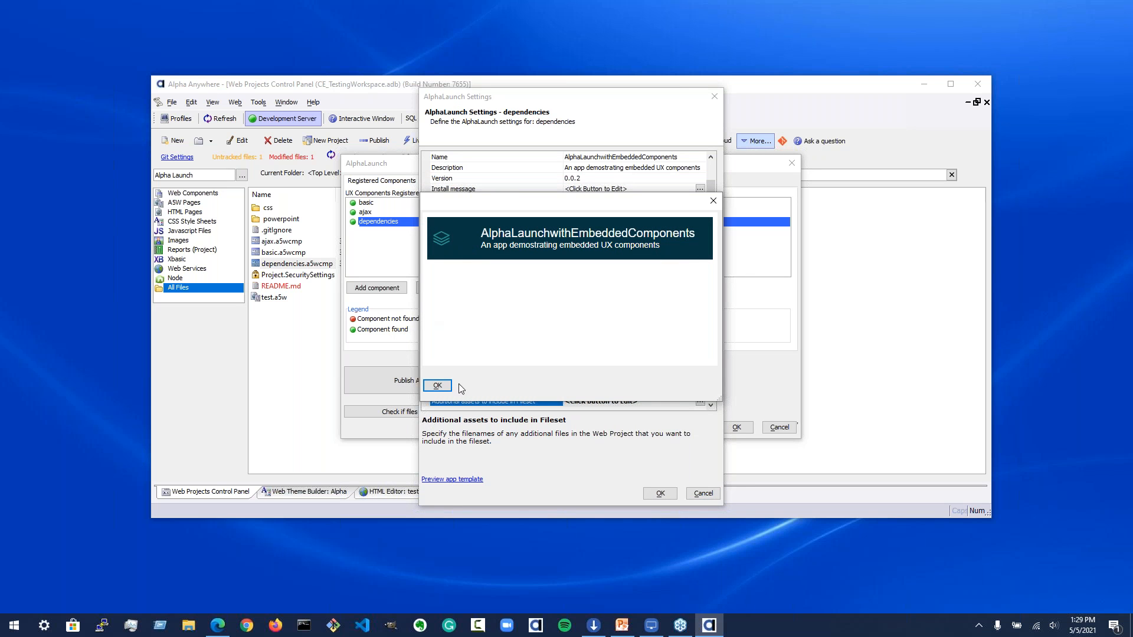
pyautogui.click(437, 386)
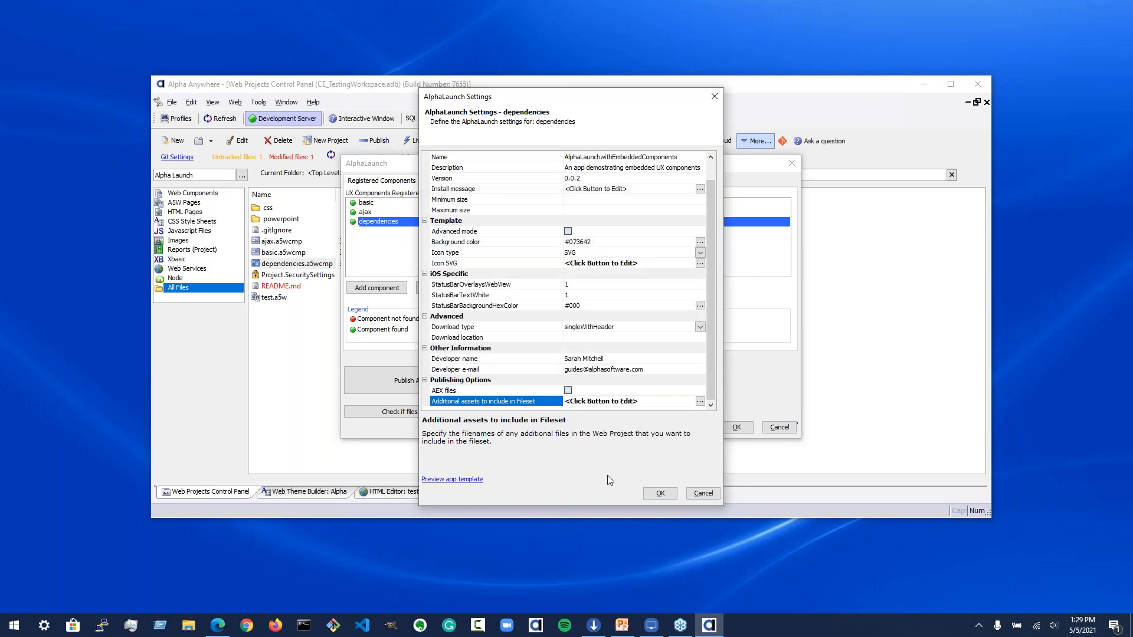
pyautogui.click(661, 494)
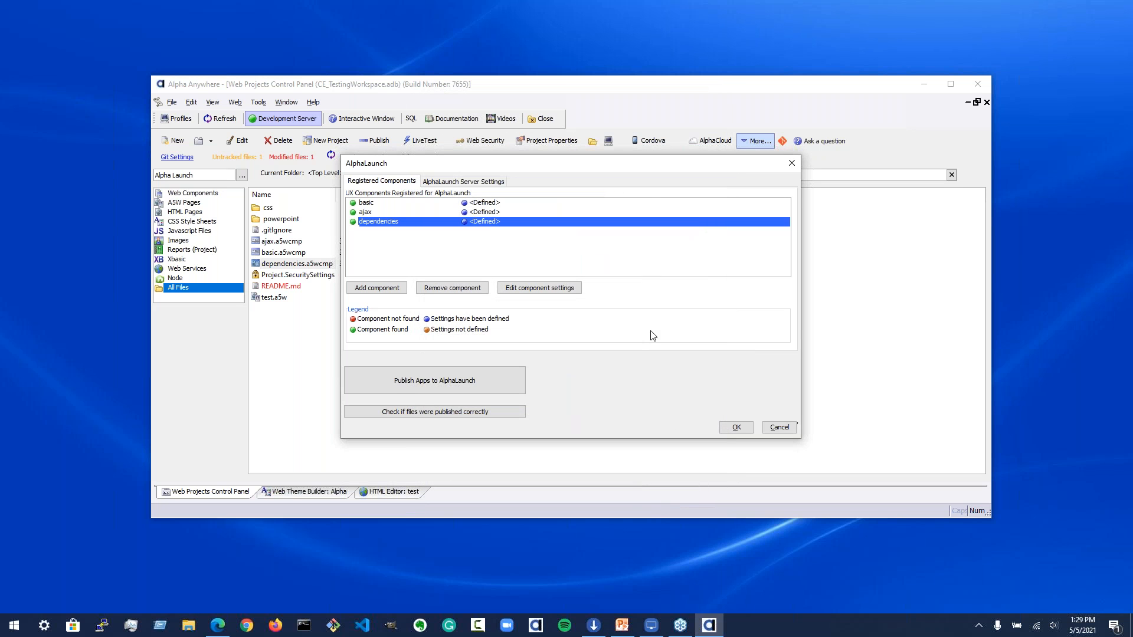
# Step: Review the registered UX components and the AlphaLaunch Server Settings properties, switching between both tabs
pyautogui.click(388, 204)
pyautogui.click(382, 213)
pyautogui.click(383, 222)
pyautogui.click(469, 181)
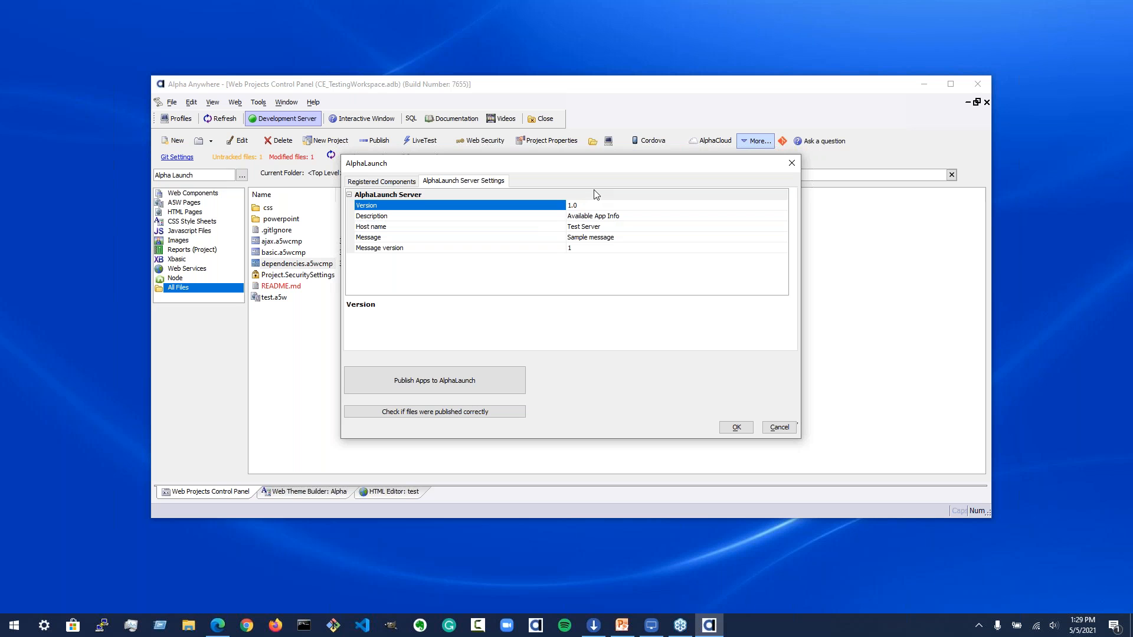
pyautogui.click(569, 227)
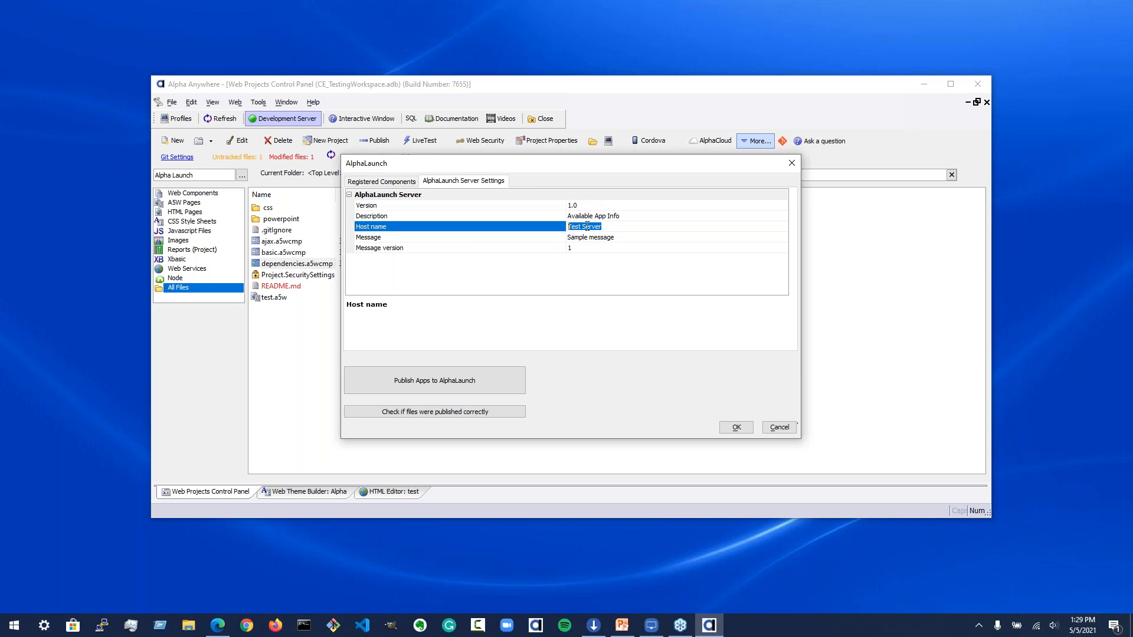
pyautogui.click(584, 238)
pyautogui.click(580, 229)
pyautogui.click(593, 237)
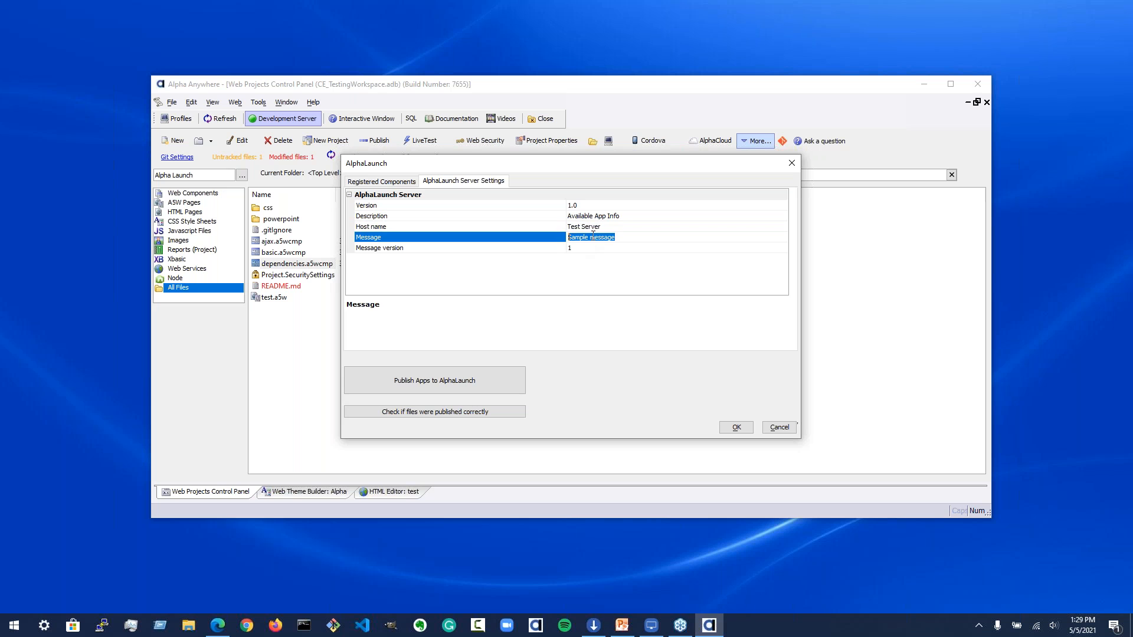
pyautogui.click(593, 216)
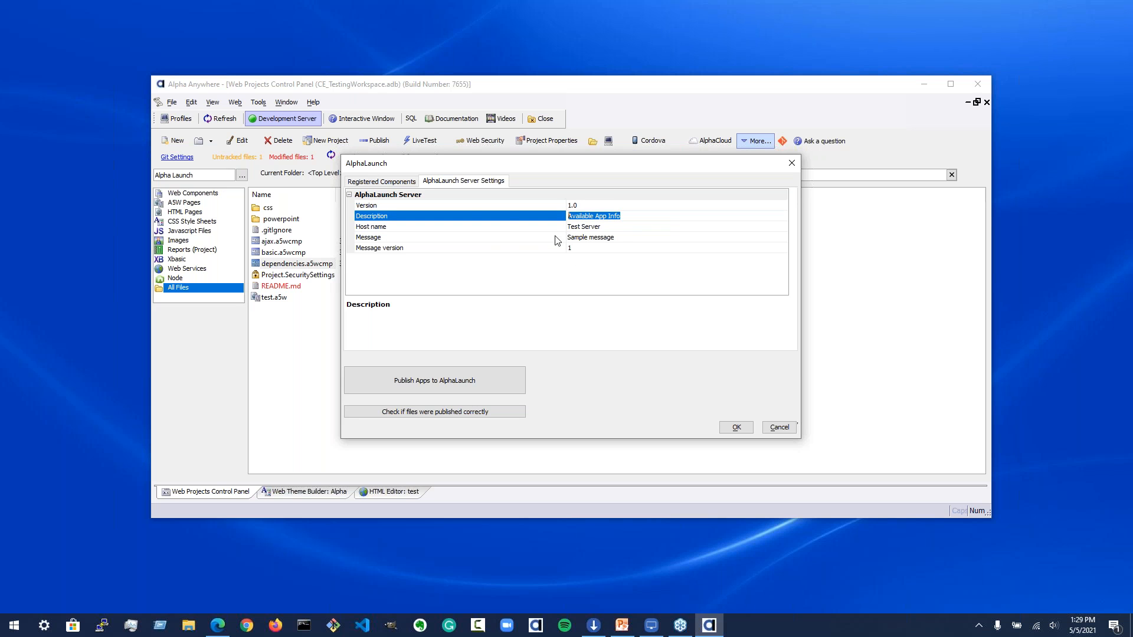
pyautogui.click(624, 224)
pyautogui.click(623, 239)
pyautogui.click(644, 206)
pyautogui.click(642, 227)
pyautogui.click(641, 246)
pyautogui.click(642, 218)
pyautogui.click(642, 239)
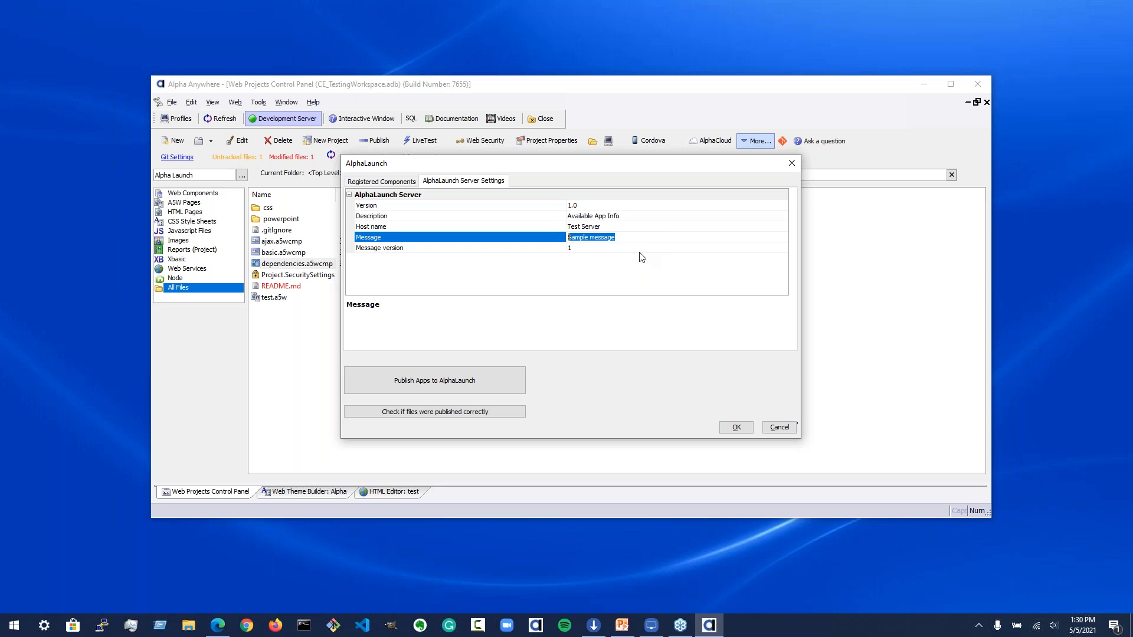
pyautogui.click(378, 185)
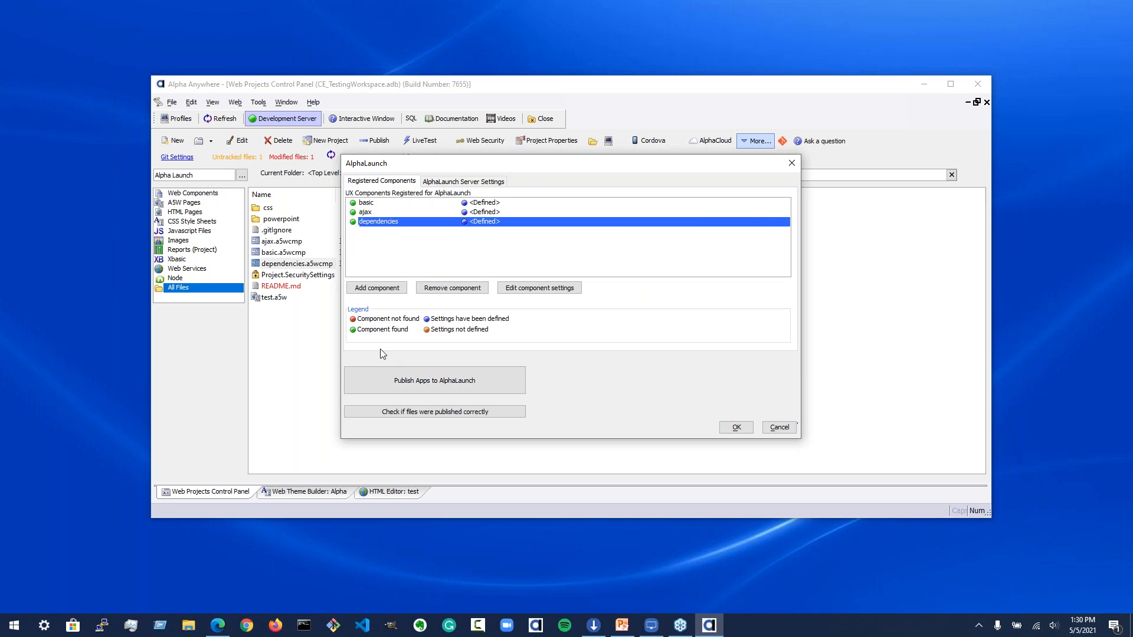
pyautogui.click(443, 183)
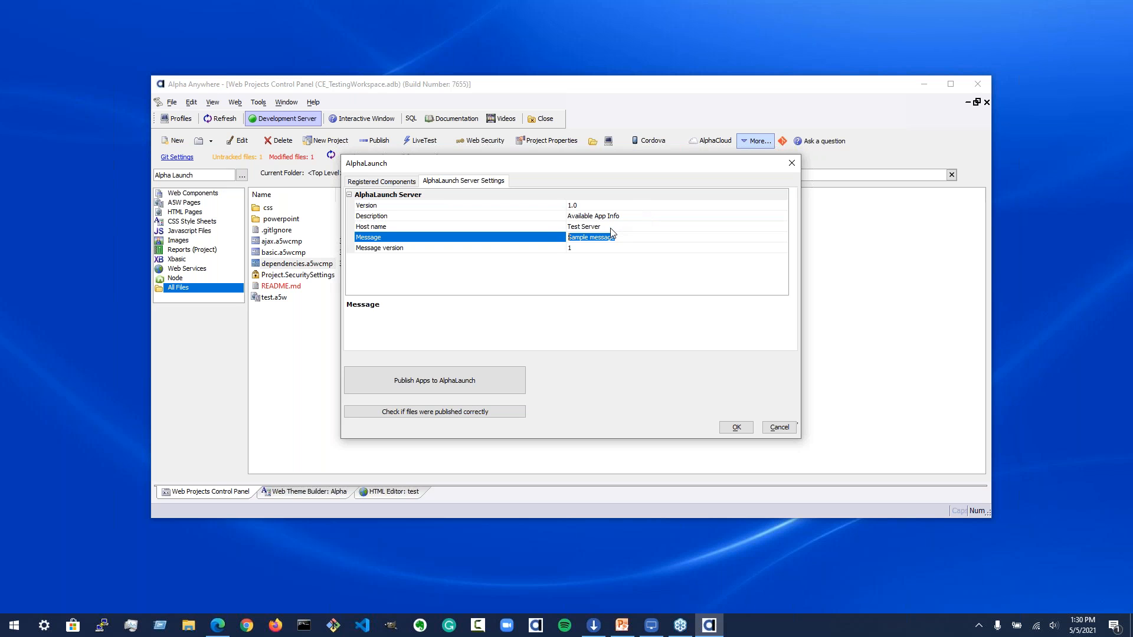
pyautogui.click(383, 185)
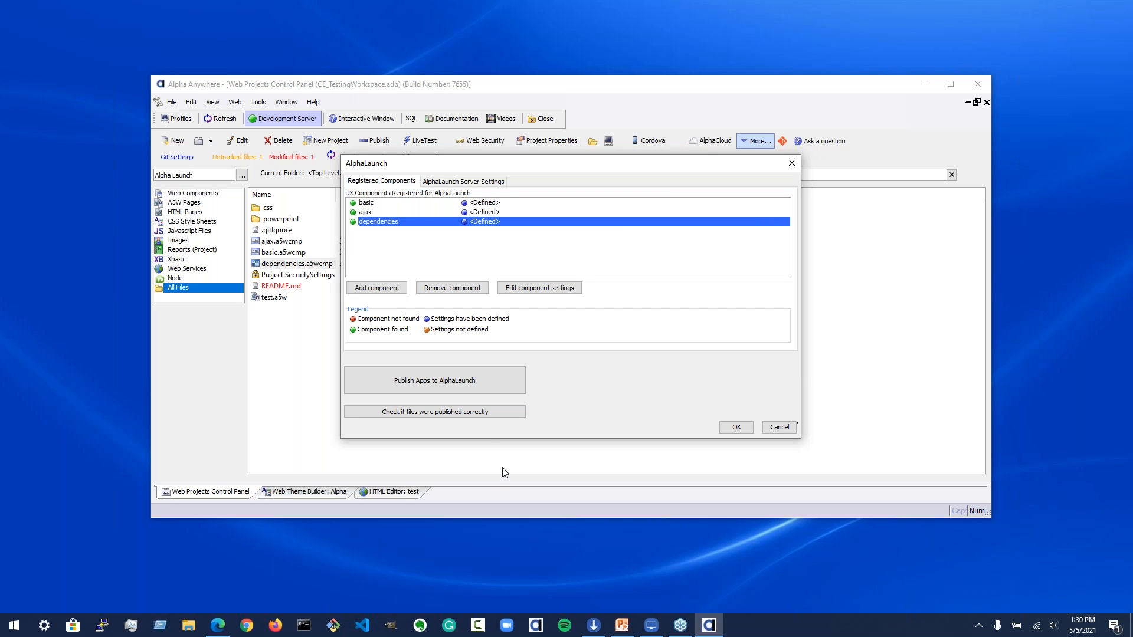
# Step: Open the basic component's AlphaLaunch settings and set its version to 0.0.4
pyautogui.click(385, 204)
pyautogui.click(386, 213)
pyautogui.click(386, 222)
pyautogui.doubleClick(366, 203)
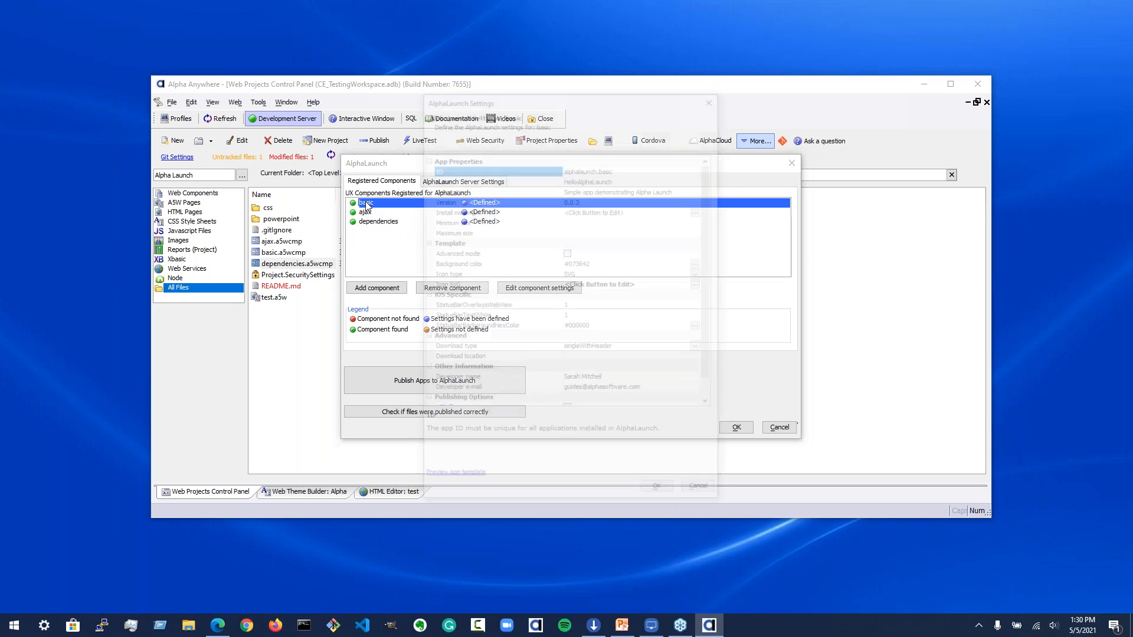
pyautogui.click(498, 201)
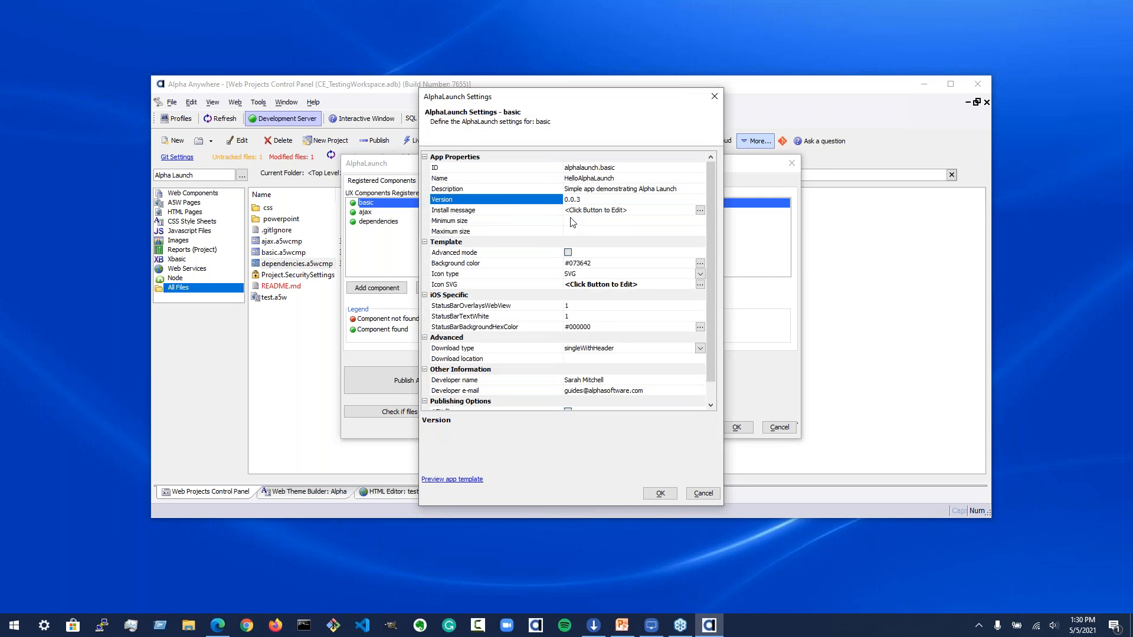
pyautogui.click(597, 200)
pyautogui.click(601, 201)
pyautogui.write('4')
pyautogui.click(660, 493)
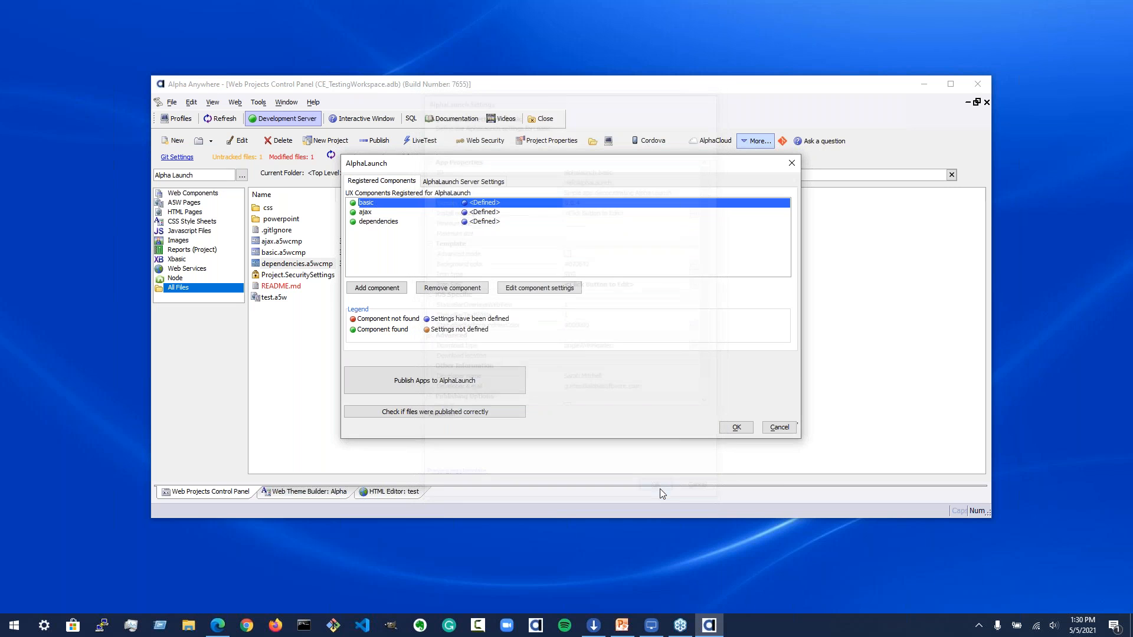
# Step: Open Publish Apps to AlphaLaunch and keep the AlphaLaunch on Cloud profile, examining the Server URL
pyautogui.click(437, 378)
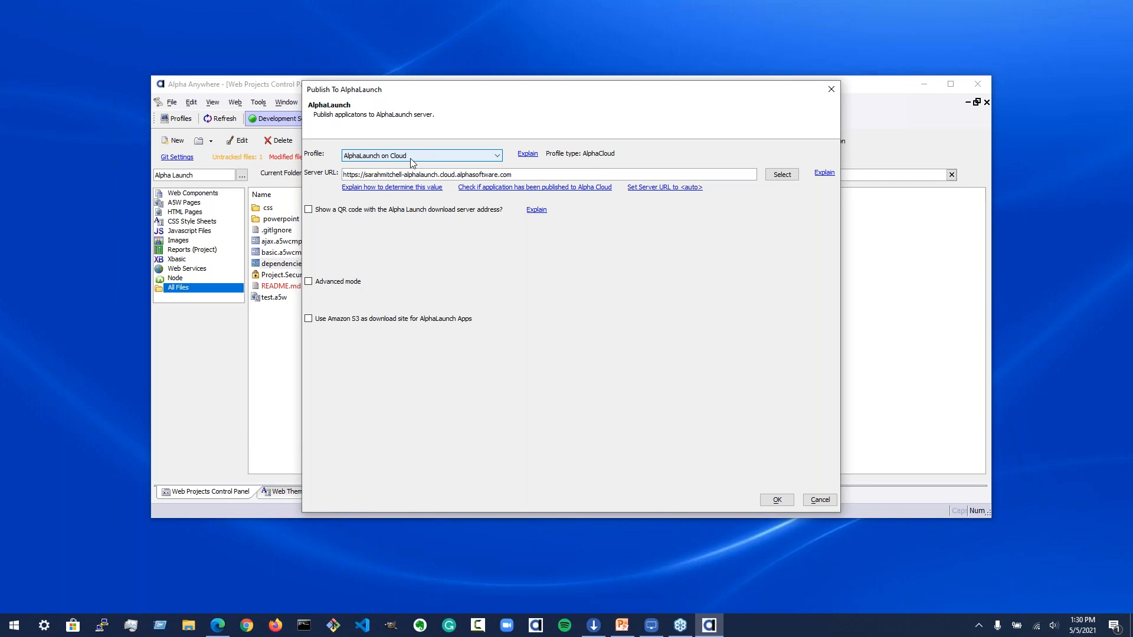
pyautogui.click(381, 157)
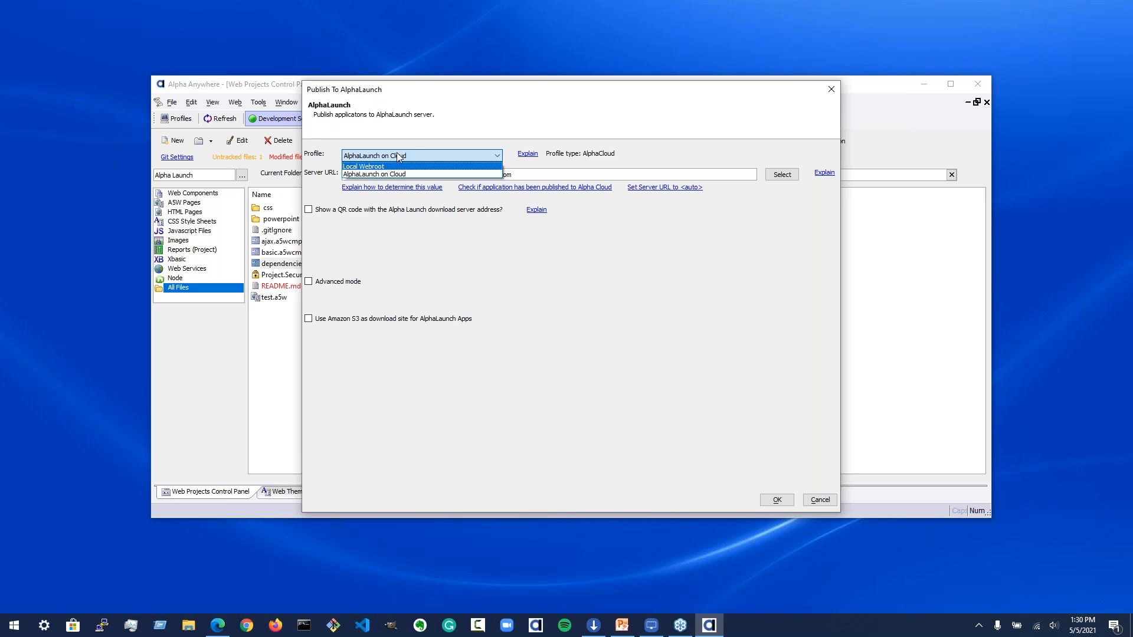
pyautogui.click(395, 174)
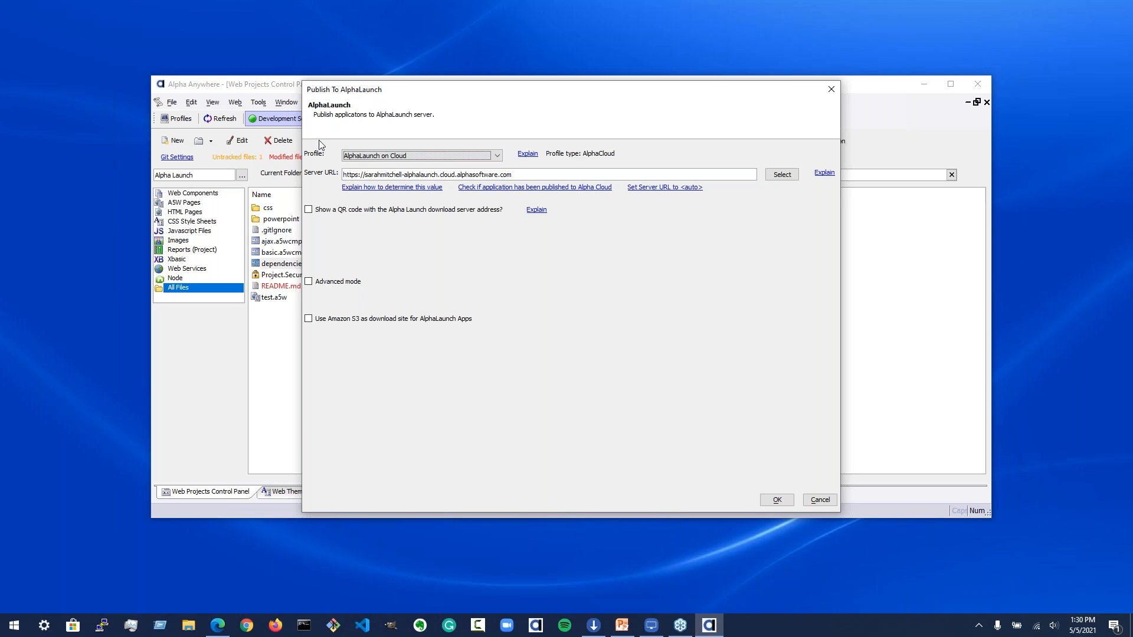
pyautogui.click(355, 175)
pyautogui.moveTo(364, 175); pyautogui.dragTo(367, 174)
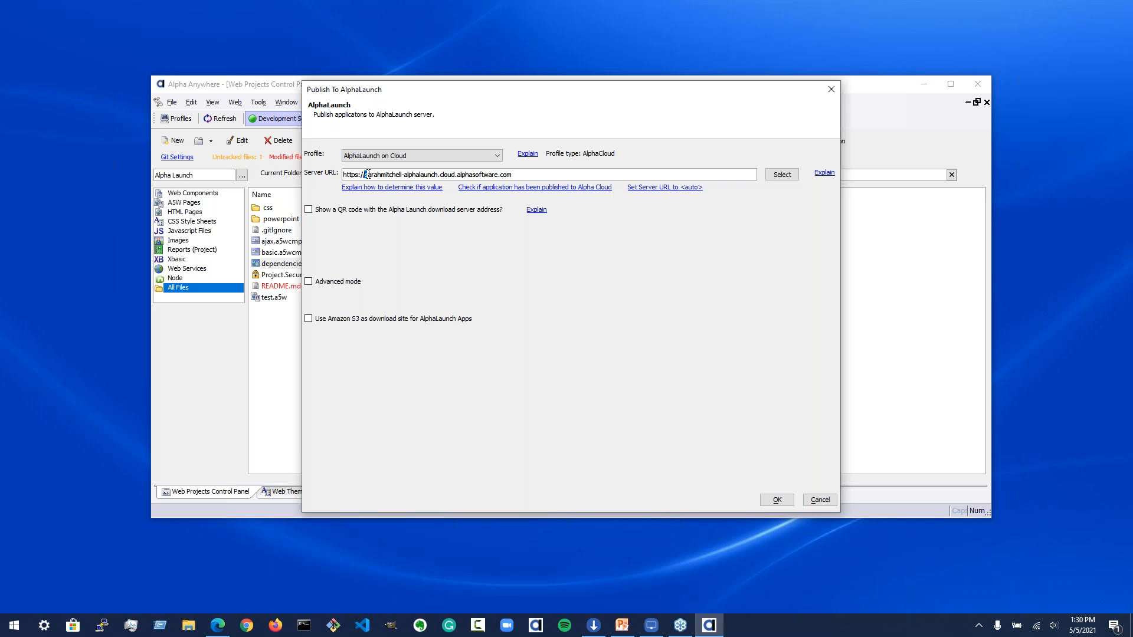
# Step: Switch to the web browser and open a new tab
pyautogui.click(217, 626)
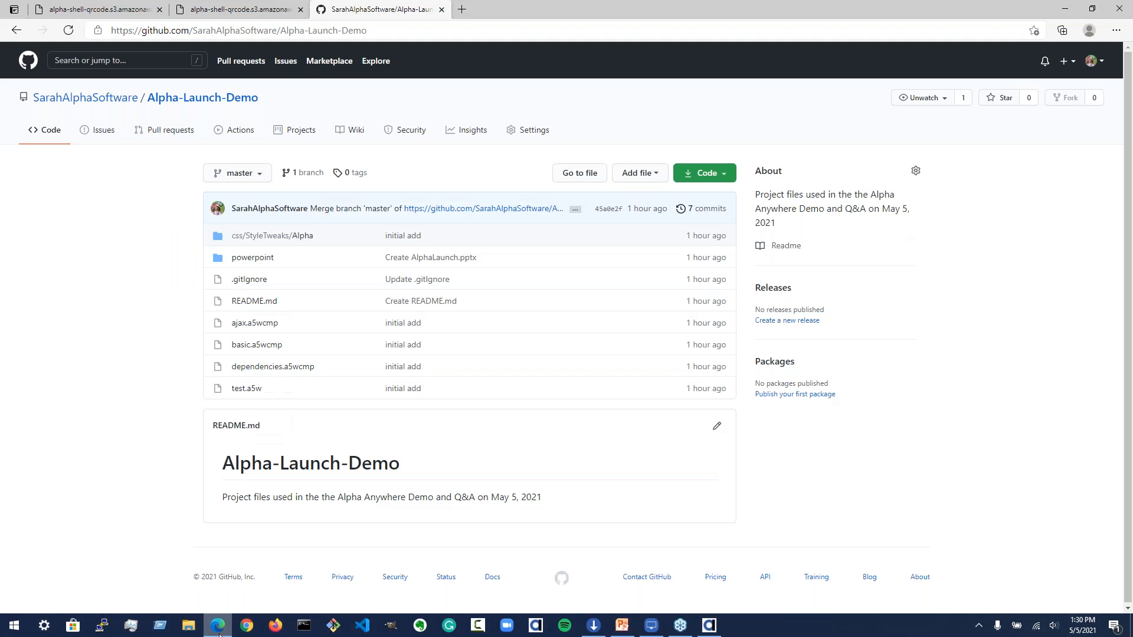
pyautogui.click(1065, 8)
pyautogui.click(218, 625)
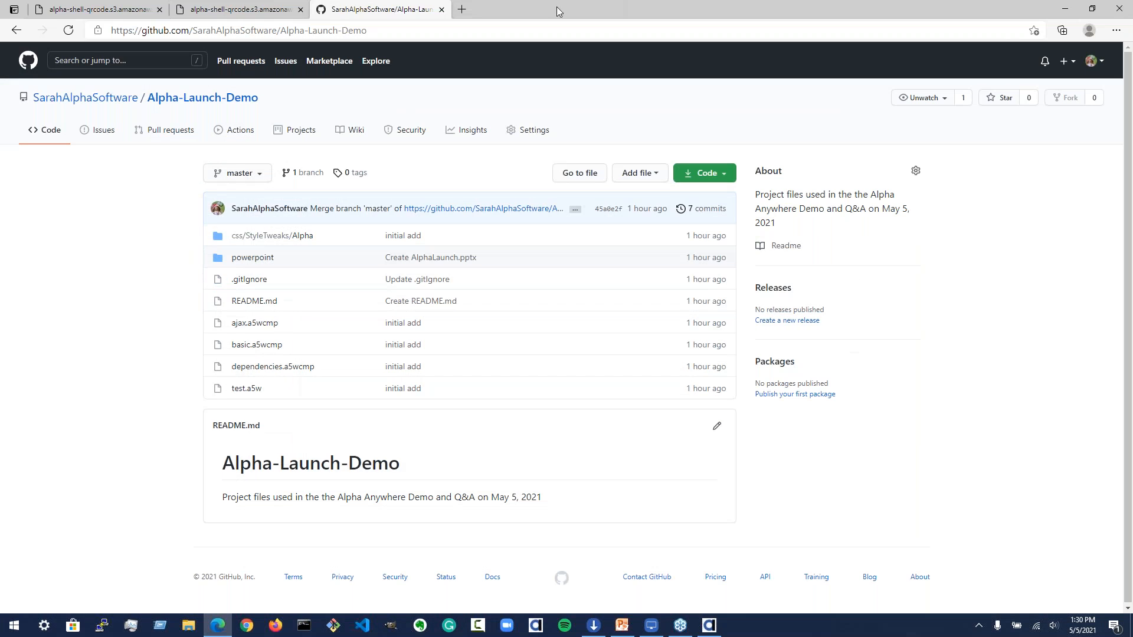
pyautogui.click(461, 9)
pyautogui.press('BackSpace')
pyautogui.press('BackSpace')
pyautogui.press('BackSpace')
pyautogui.press('BackSpace')
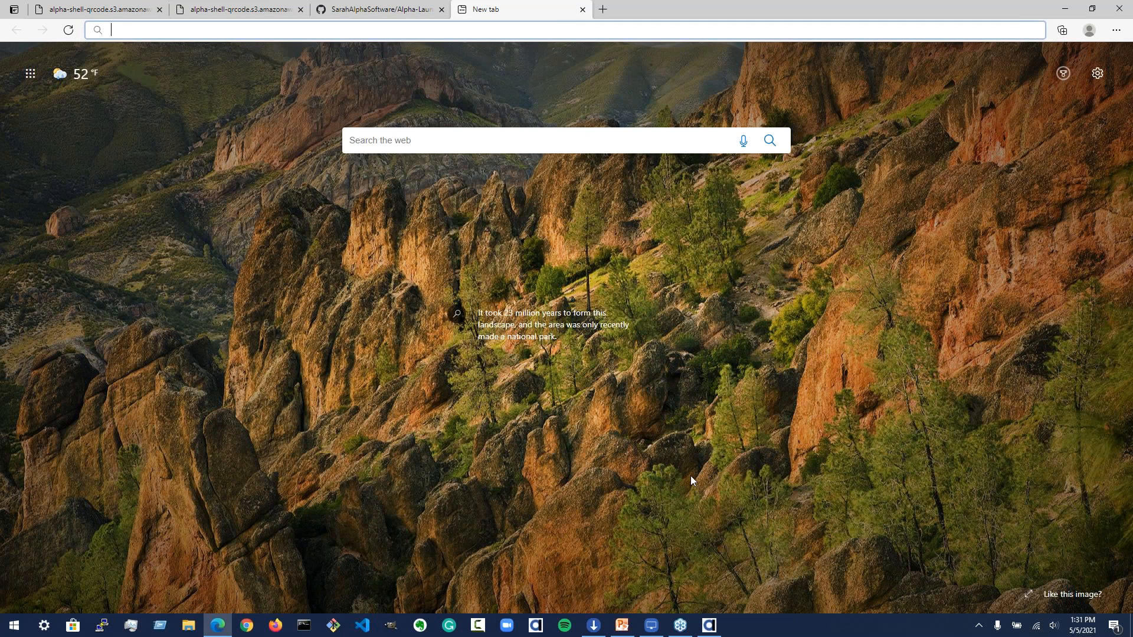
# Step: Copy the Server URL from the publish dialog and open it in the new browser tab
pyautogui.click(710, 626)
pyautogui.click(527, 174)
pyautogui.moveTo(522, 174); pyautogui.dragTo(343, 174)
pyautogui.hotkey('ctrl', 'c')
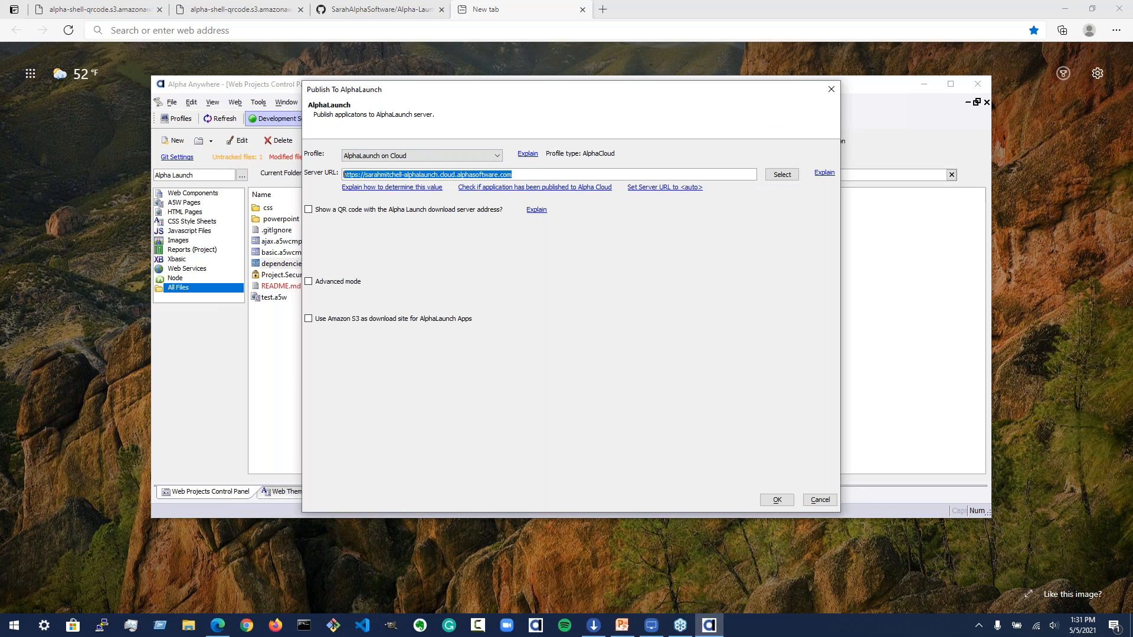
pyautogui.click(289, 33)
pyautogui.hotkey('ctrl', 'v')
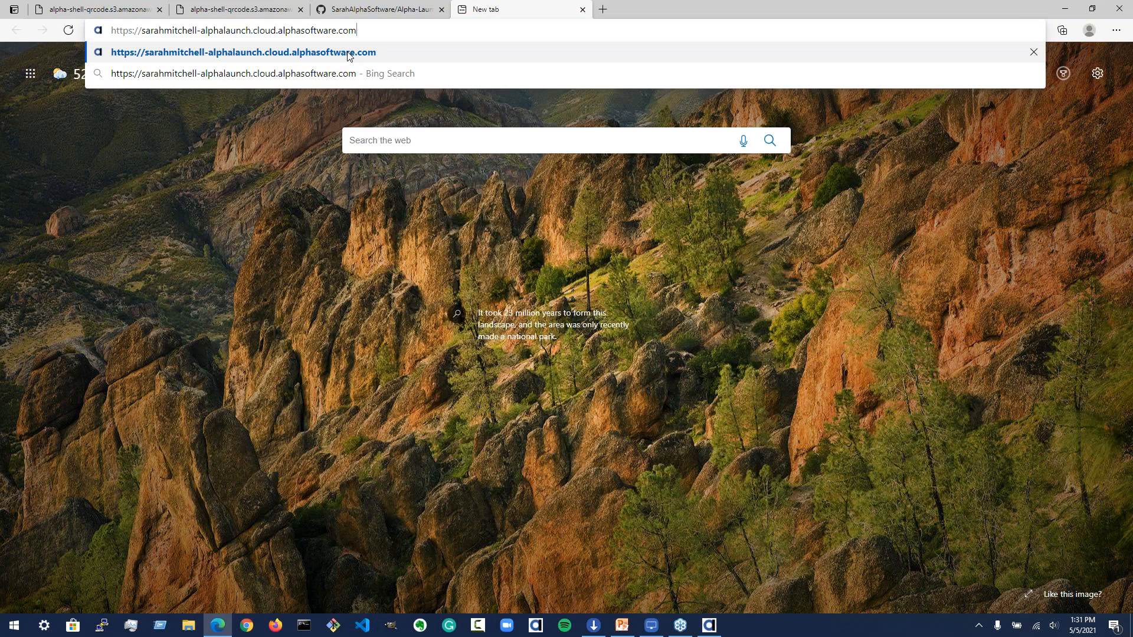
pyautogui.click(349, 54)
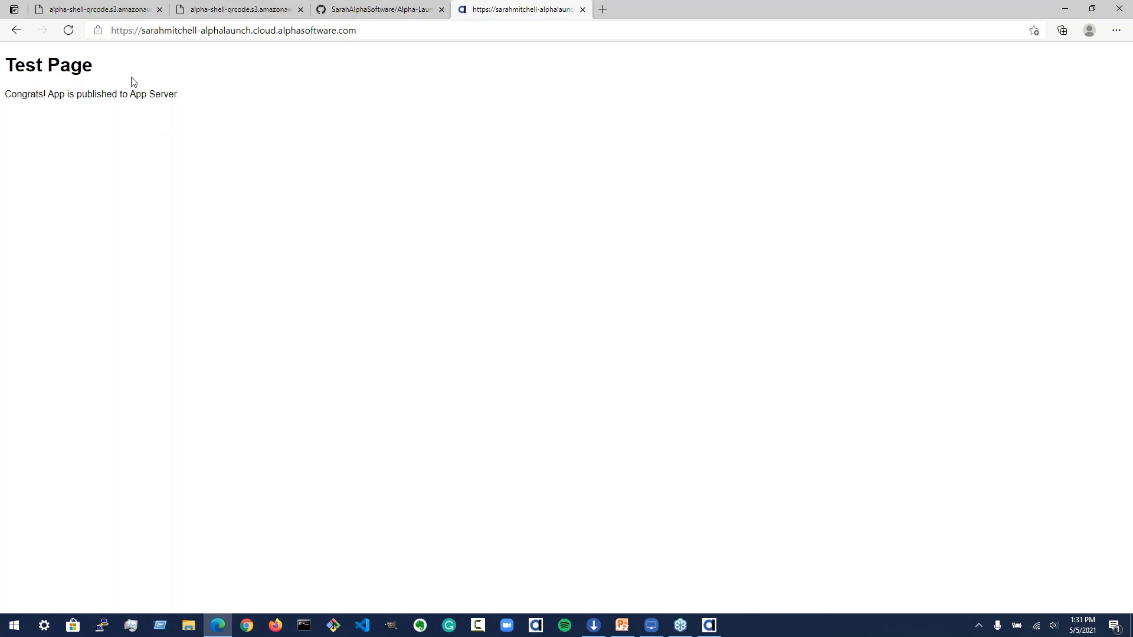
# Step: Append /test.a5w to the server address in the browser and load that page
pyautogui.click(405, 31)
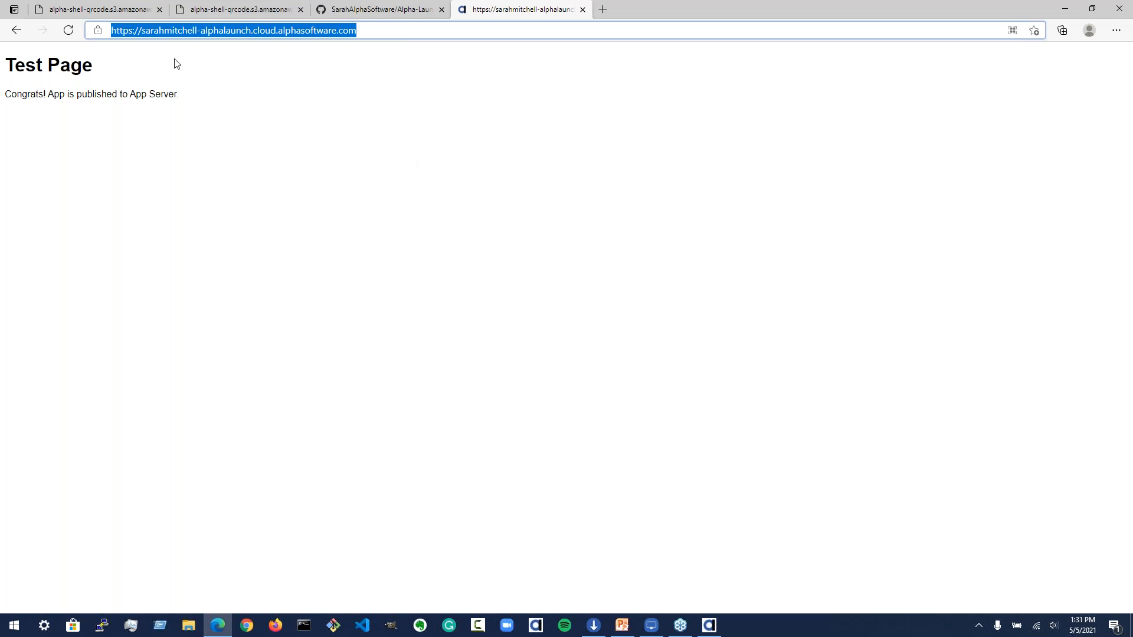
pyautogui.click(384, 32)
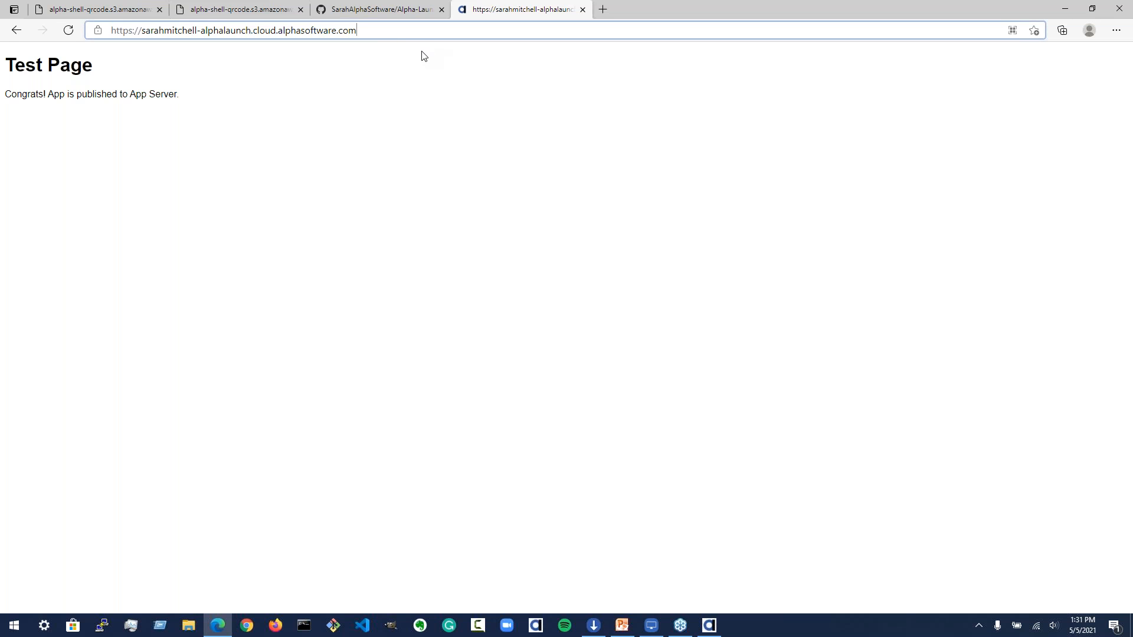
pyautogui.click(374, 35)
pyautogui.click(404, 33)
pyautogui.write('/test.a5w')
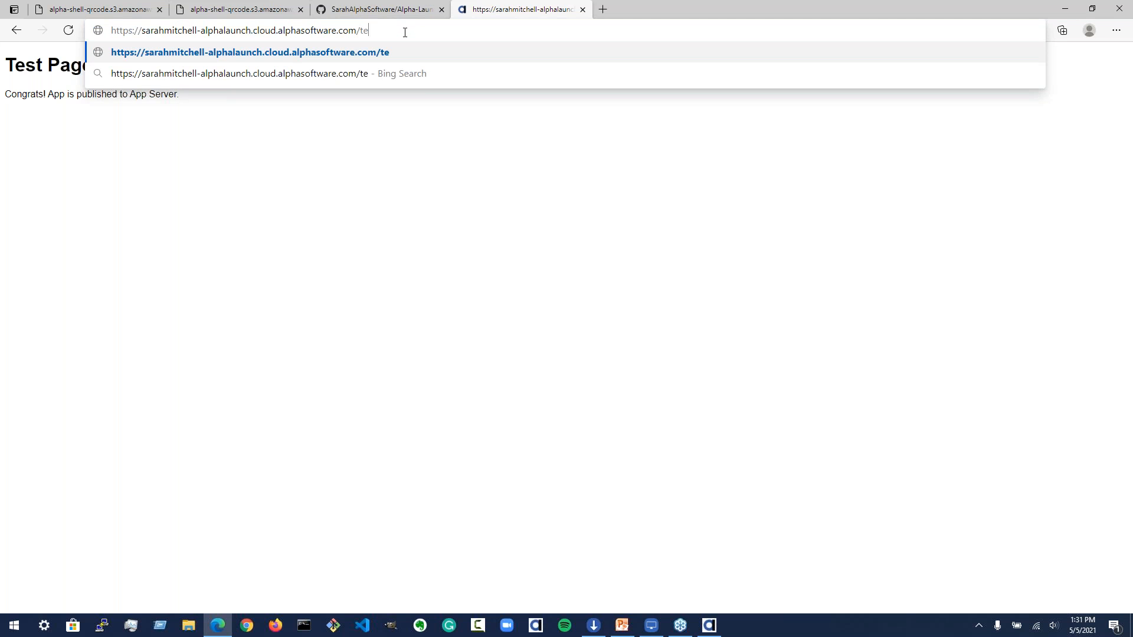
pyautogui.press('Down')
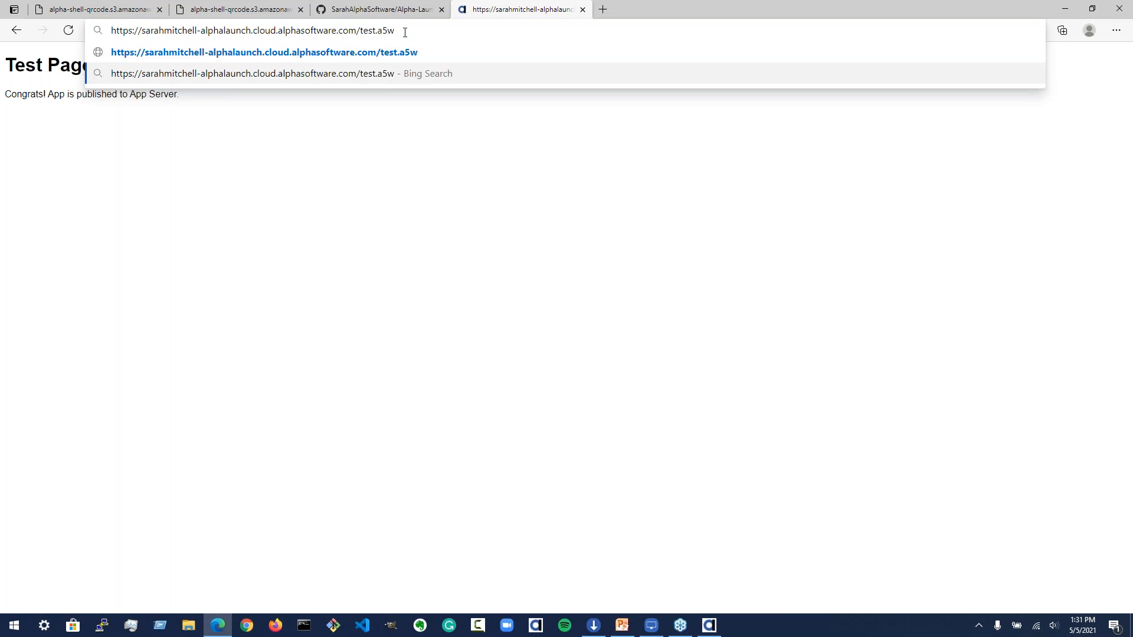
pyautogui.press('Up')
pyautogui.press('Return')
pyautogui.click(405, 31)
pyautogui.hotkey('ctrl', 'c')
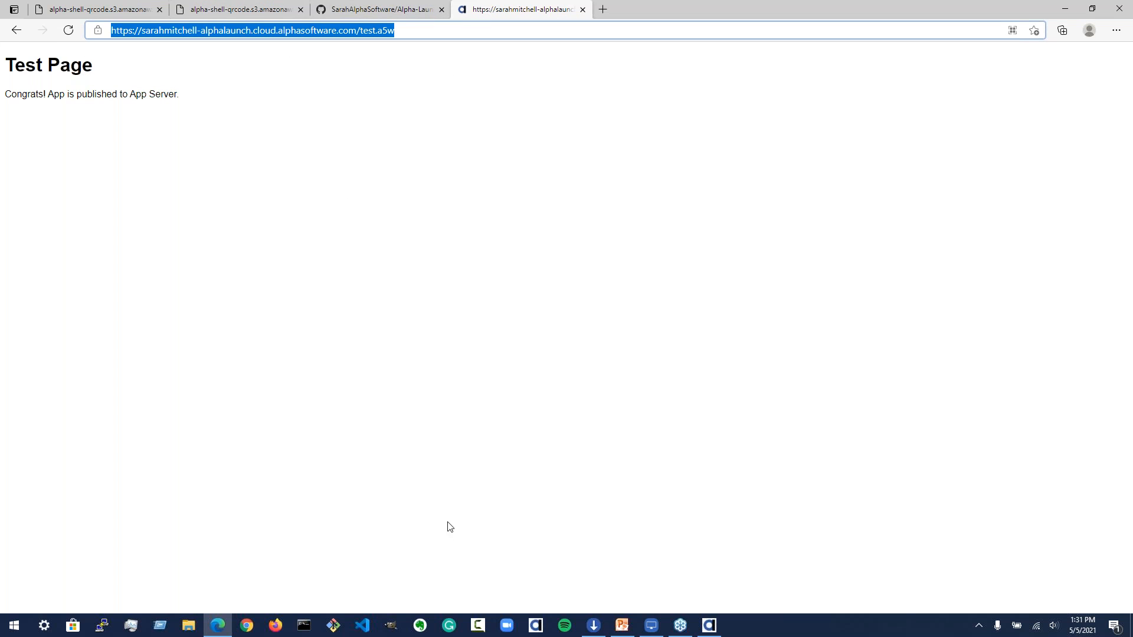
# Step: Return to the publish dialog and paste the copied server address into the Server URL field
pyautogui.click(711, 626)
pyautogui.moveTo(540, 174); pyautogui.dragTo(288, 174)
pyautogui.hotkey('ctrl', 'v')
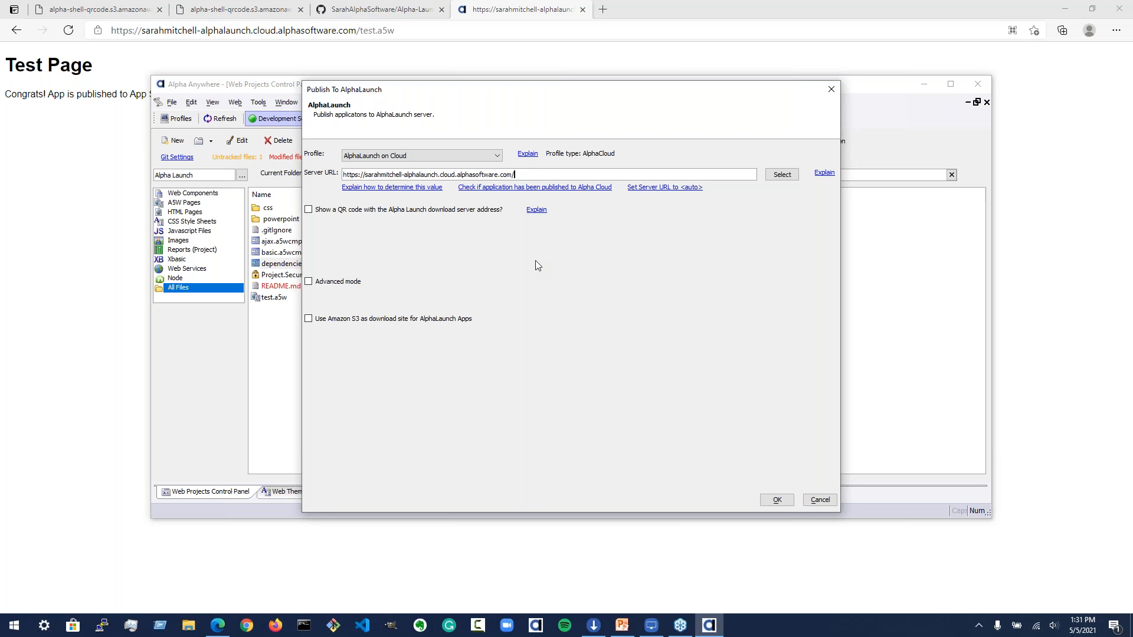
# Step: Enable Amazon S3 as the download site for AlphaLaunch Apps and select the download site ID
pyautogui.click(315, 321)
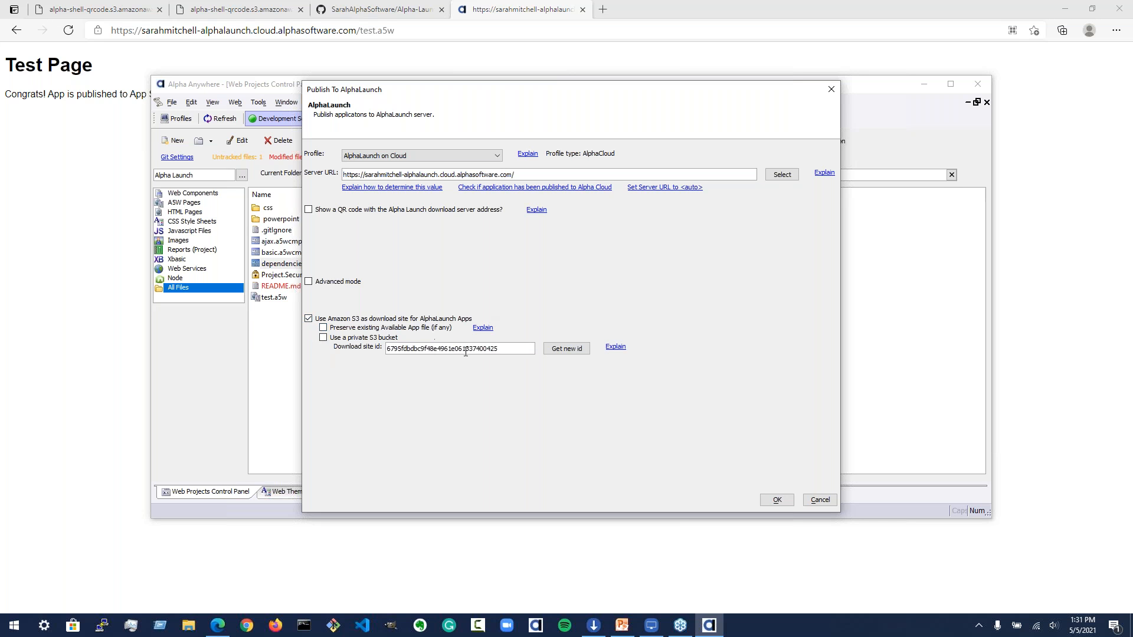
pyautogui.click(494, 350)
pyautogui.moveTo(387, 348); pyautogui.dragTo(512, 348)
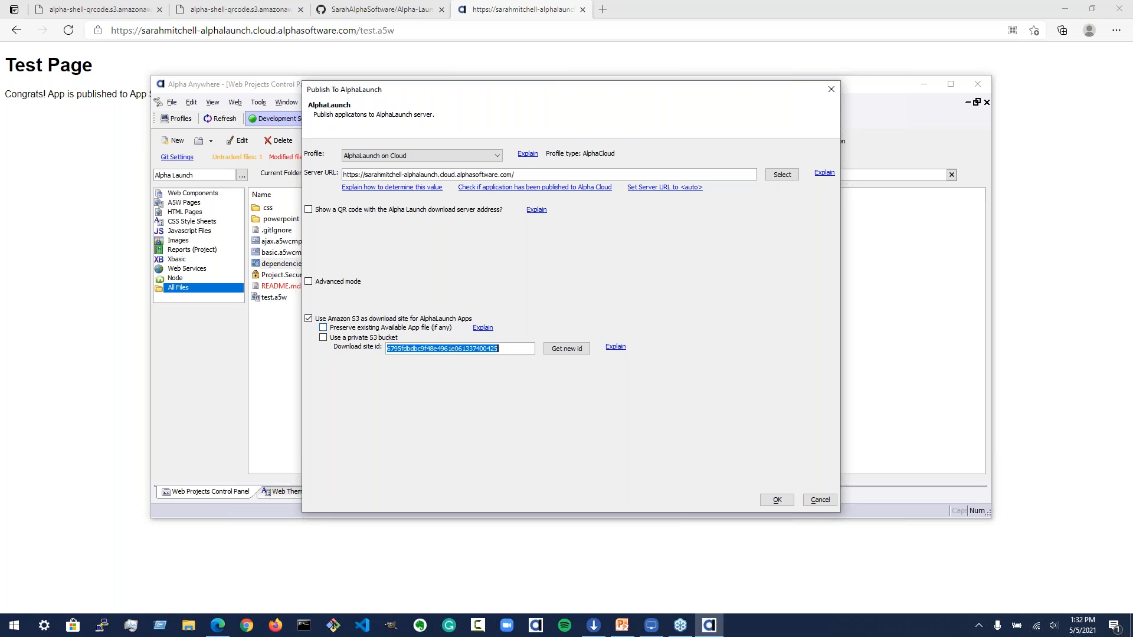
# Step: Enable the QR code for the AlphaLaunch download server address and show the server QR code
pyautogui.click(333, 211)
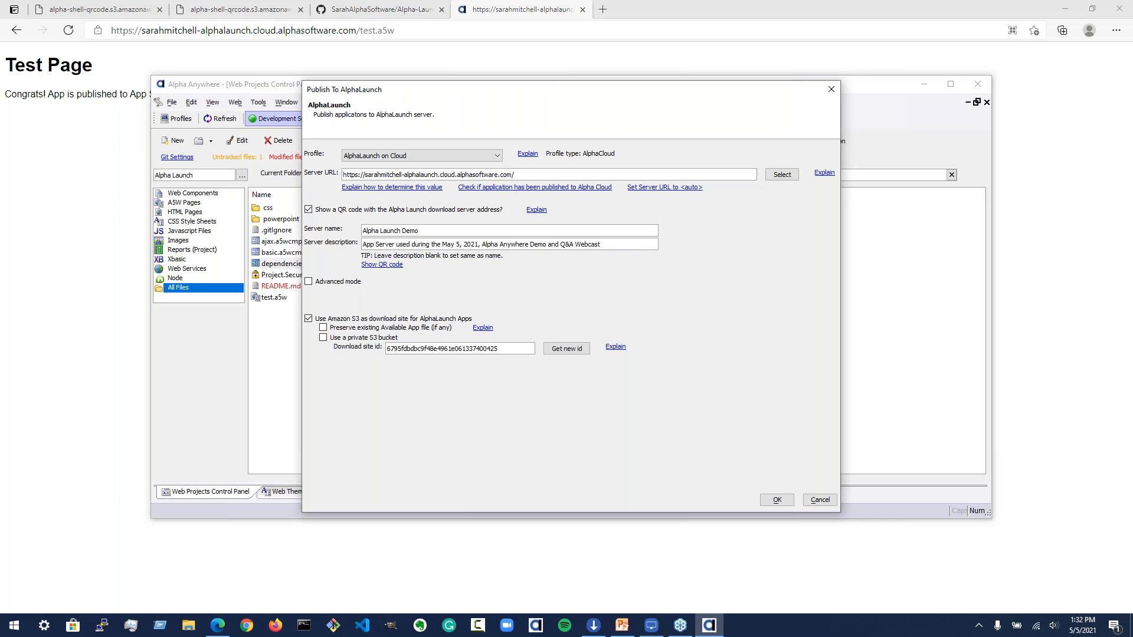
pyautogui.click(390, 265)
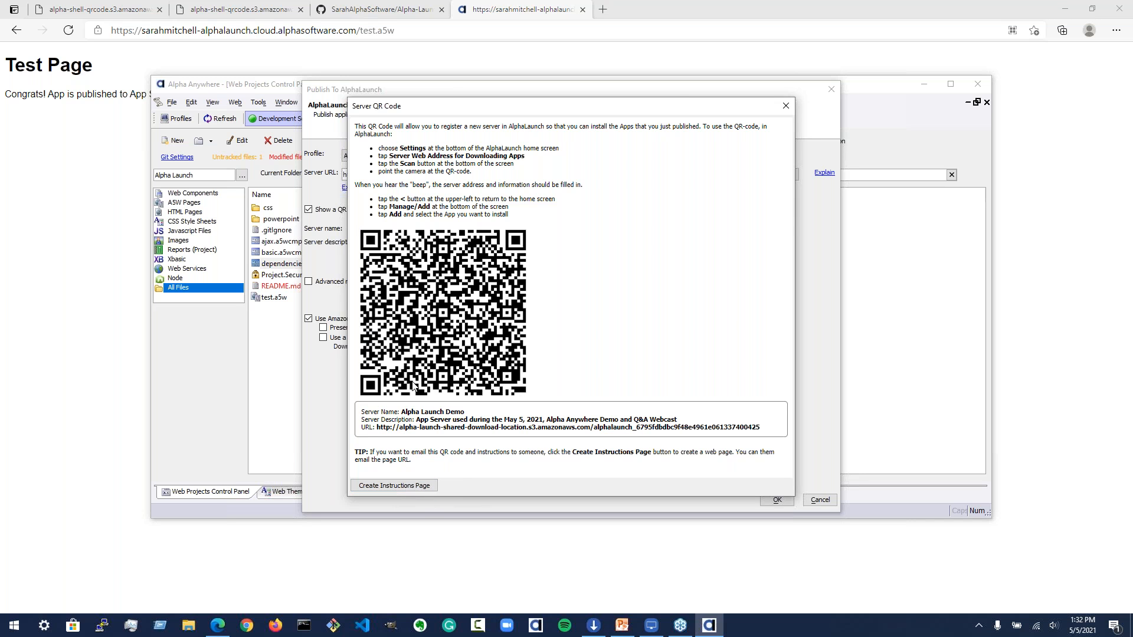
# Step: Switch to the browser tab with the QR code instructions page and select its address
pyautogui.click(210, 5)
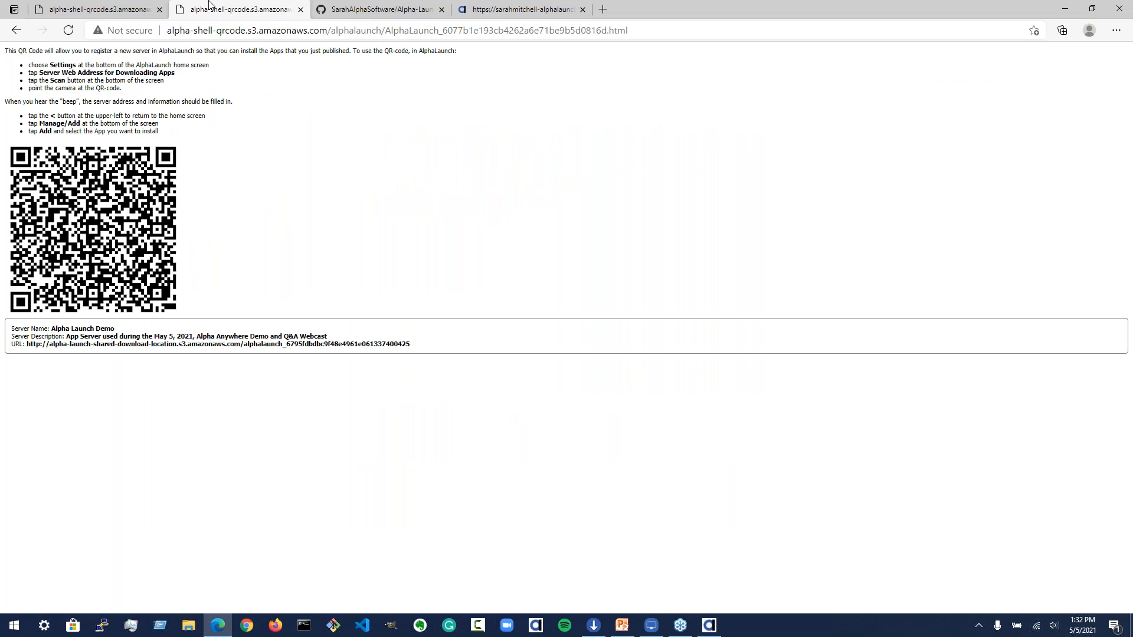
pyautogui.click(599, 30)
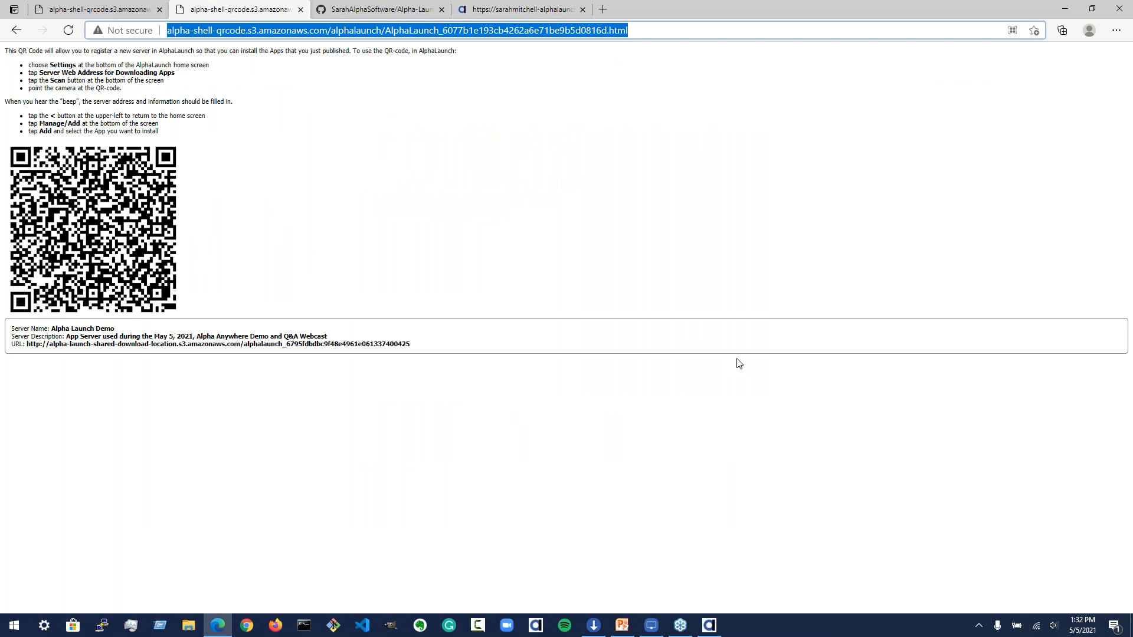
pyautogui.click(1122, 42)
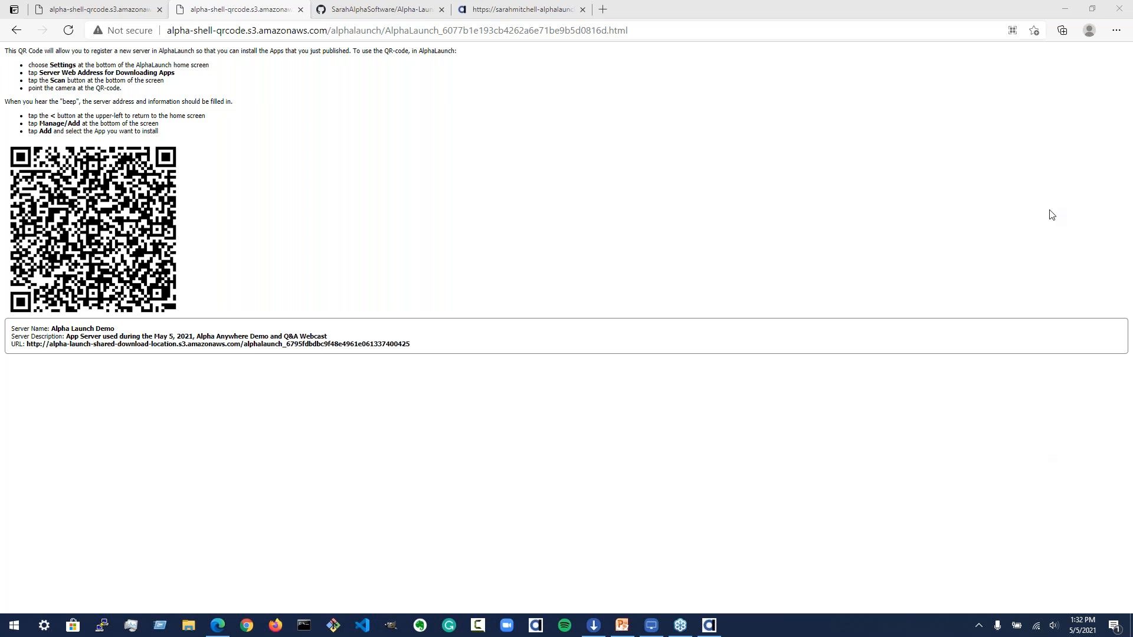
pyautogui.click(715, 180)
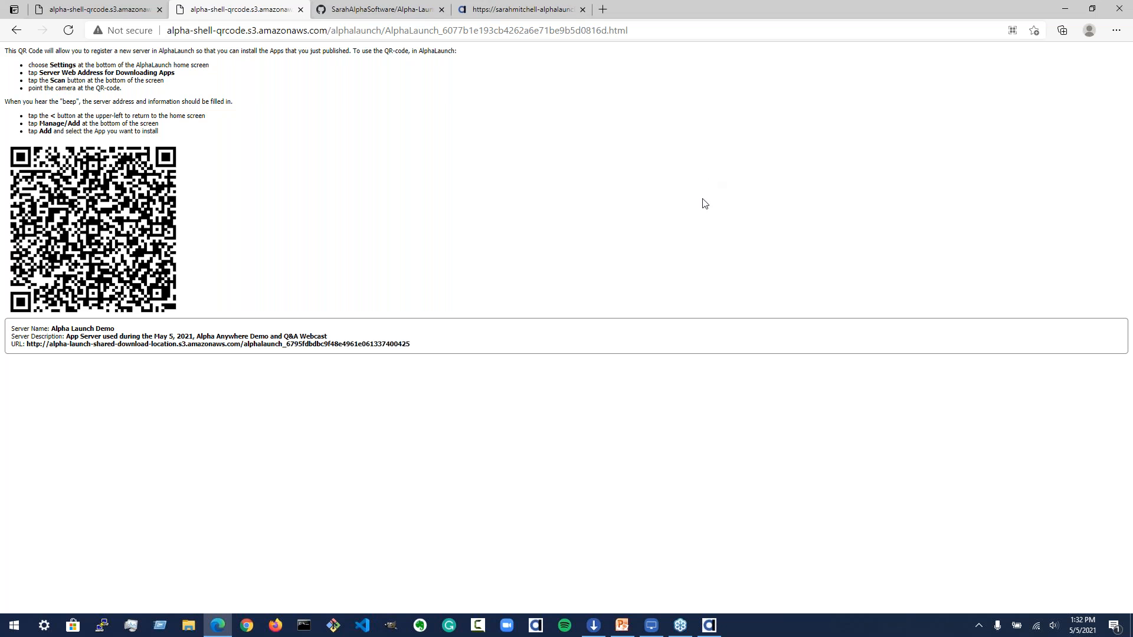
pyautogui.click(523, 10)
pyautogui.click(296, 14)
# Step: Review the server QR code dialog, its installation instructions and the server details
pyautogui.click(709, 626)
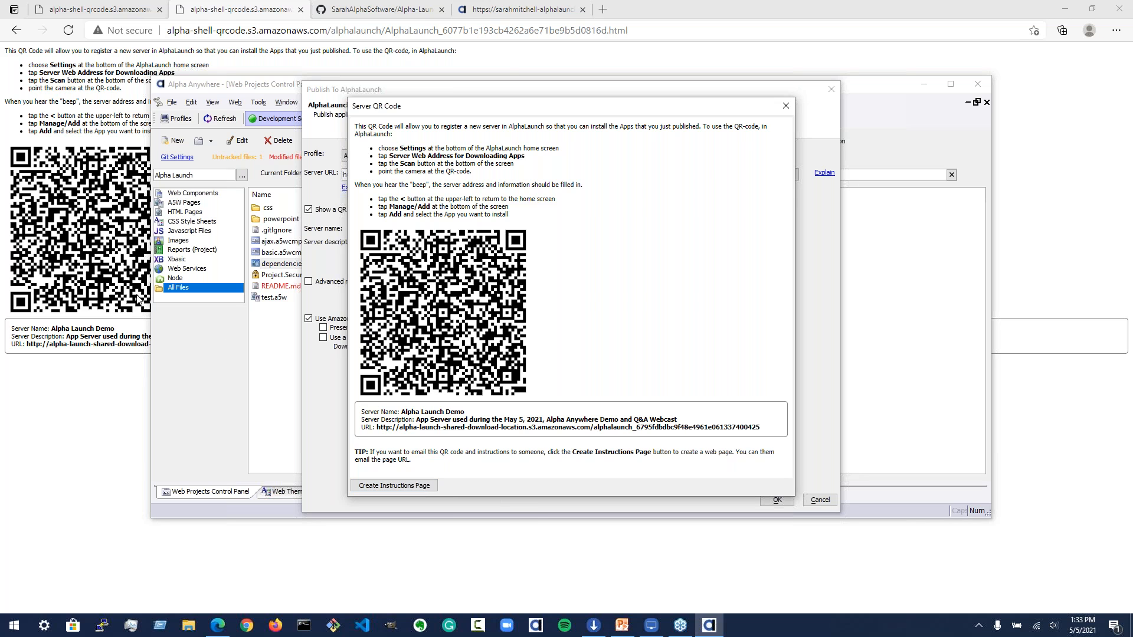
pyautogui.click(95, 143)
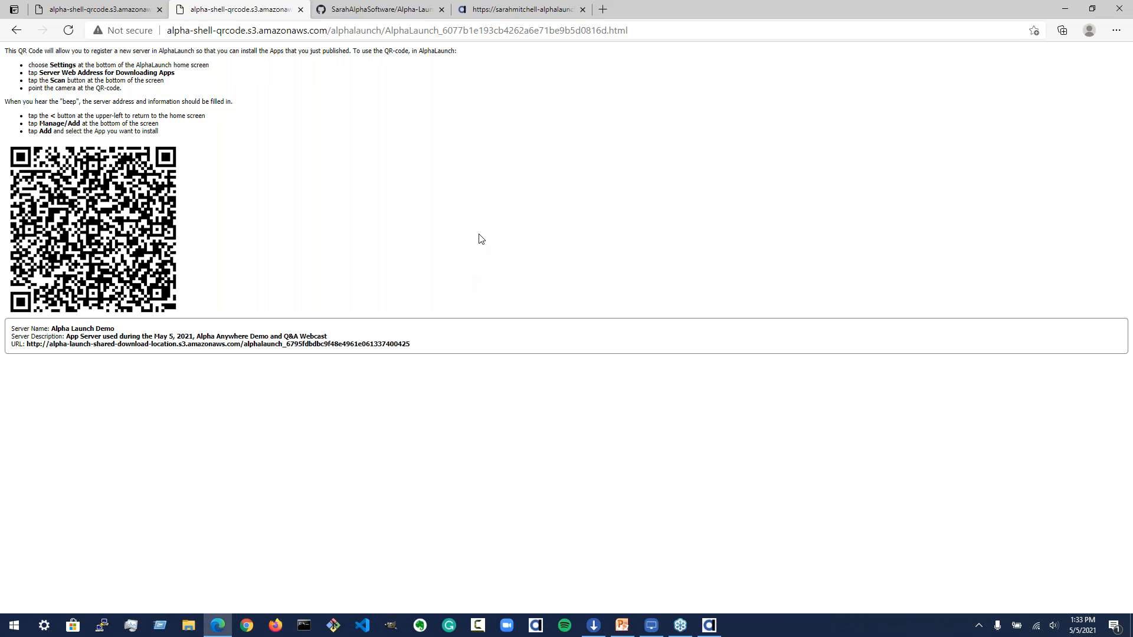
pyautogui.click(711, 629)
pyautogui.rightClick(550, 231)
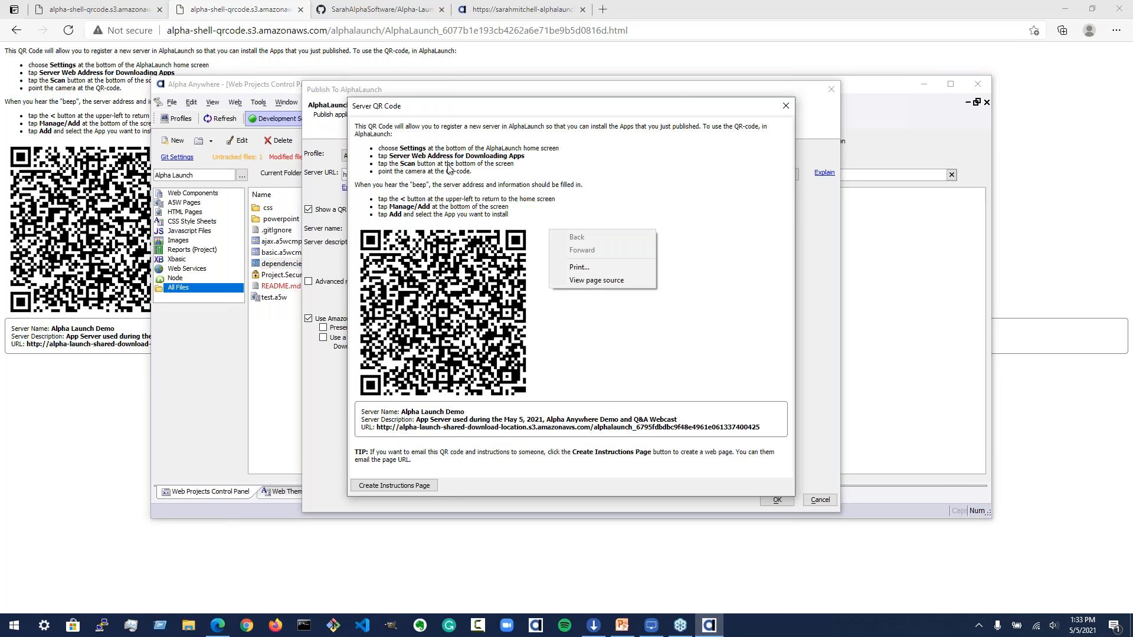
pyautogui.moveTo(447, 166); pyautogui.dragTo(559, 336)
pyautogui.click(495, 456)
pyautogui.moveTo(515, 466); pyautogui.dragTo(259, 77)
pyautogui.click(592, 196)
pyautogui.moveTo(356, 126); pyautogui.dragTo(555, 354)
pyautogui.click(599, 213)
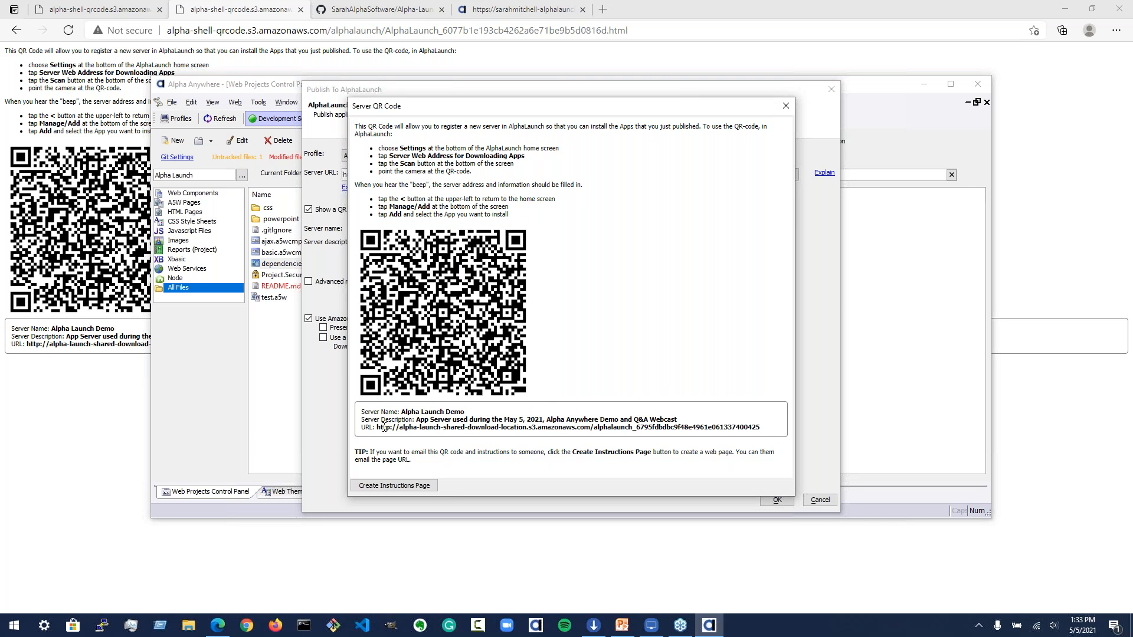
# Step: Close the QR code dialog and proceed with publishing the apps to AlphaLaunch on Alpha Cloud
pyautogui.click(786, 106)
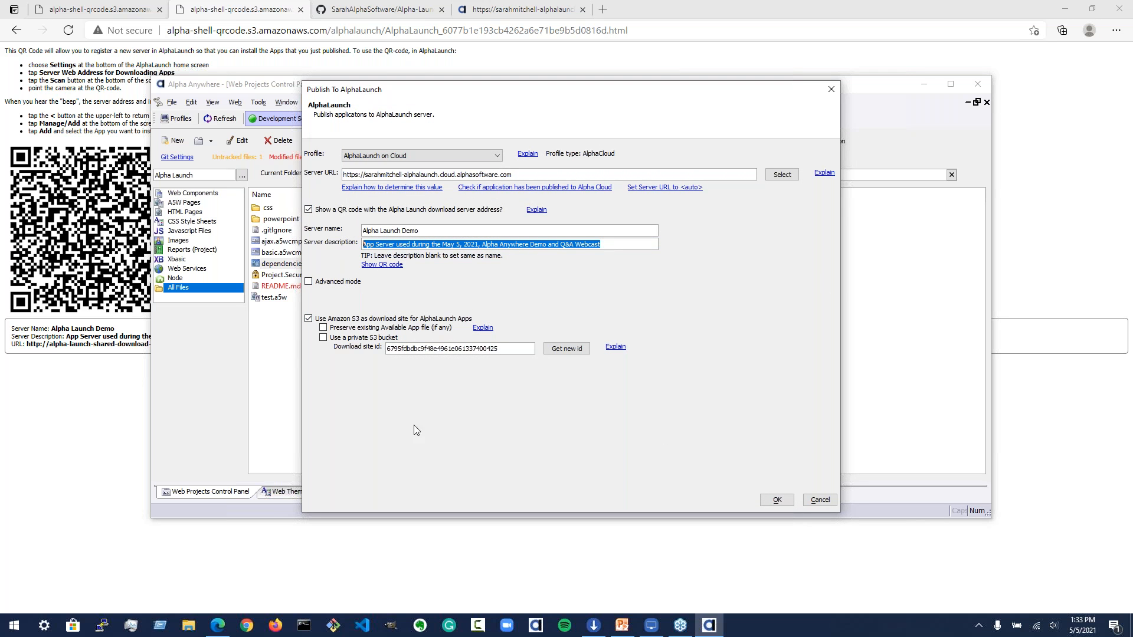
pyautogui.click(778, 500)
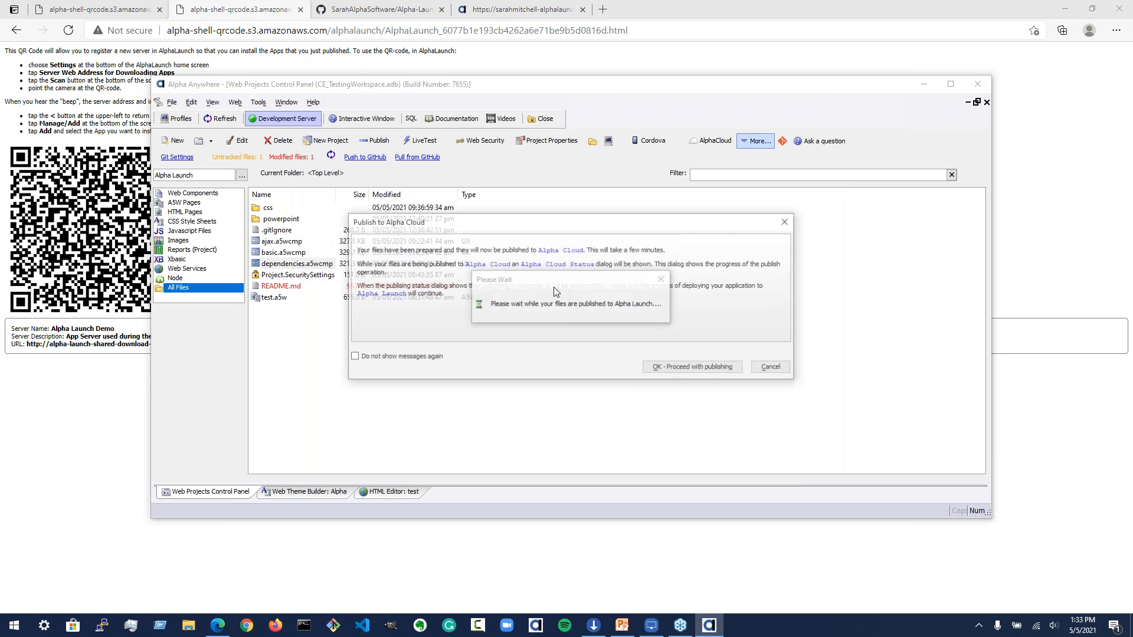
pyautogui.click(700, 370)
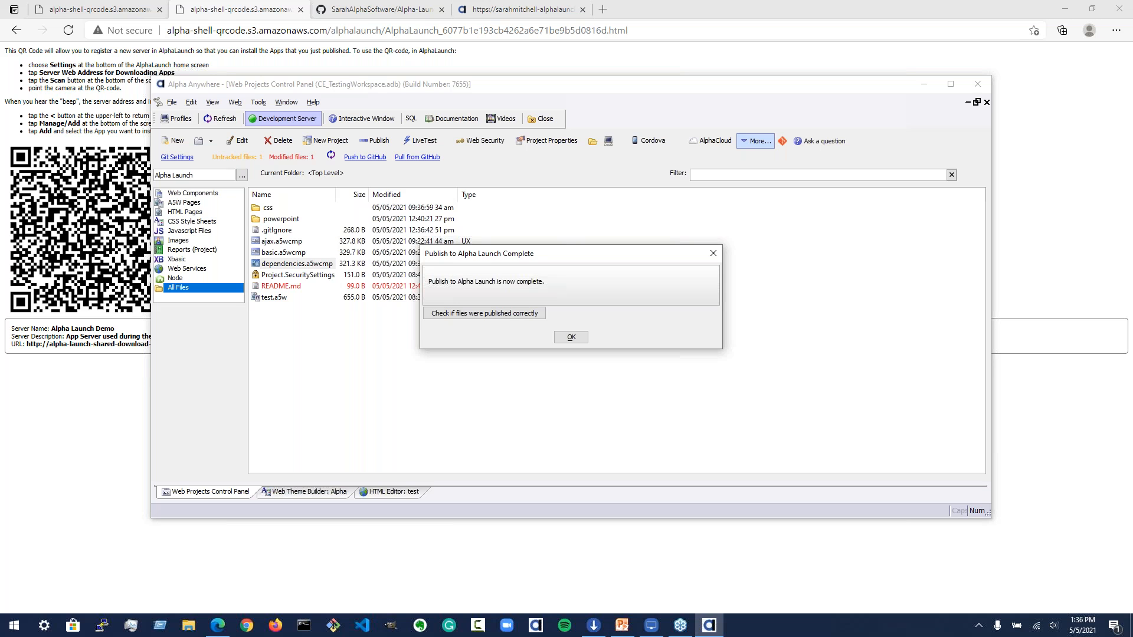
# Step: Check whether the files were published correctly by examining the published app list and its URLs
pyautogui.click(475, 314)
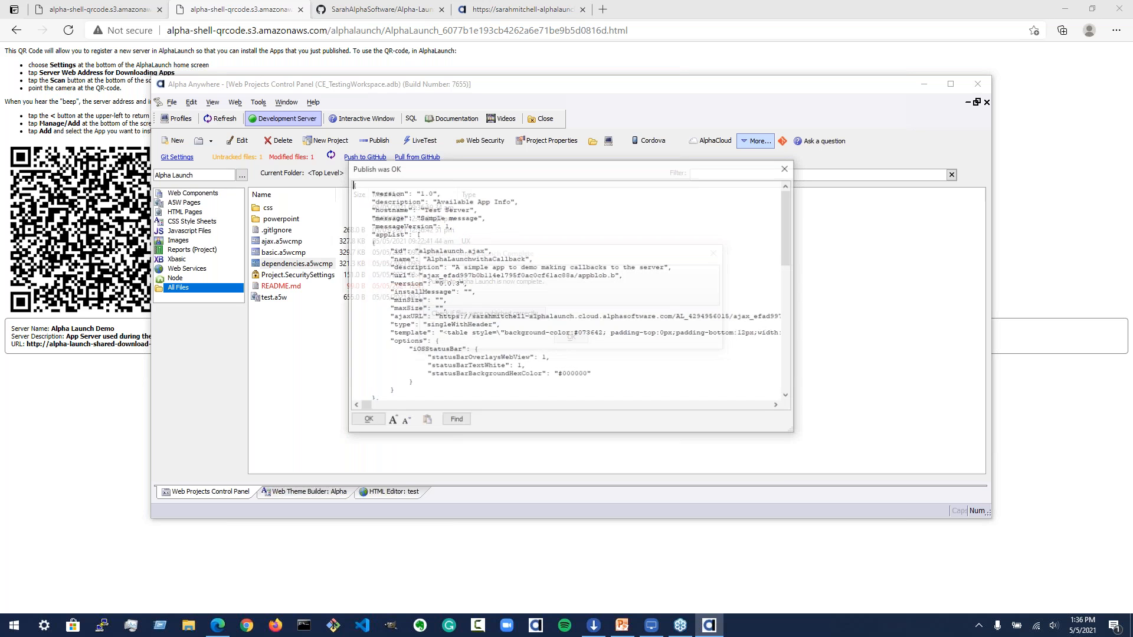
pyautogui.moveTo(438, 317); pyautogui.dragTo(673, 318)
pyautogui.moveTo(364, 406)
pyautogui.mouseDown()
pyautogui.moveTo(391, 407)
pyautogui.moveTo(362, 407)
pyautogui.mouseUp()
pyautogui.scroll(-5, 509, 345)
pyautogui.scroll(-9, 510, 345)
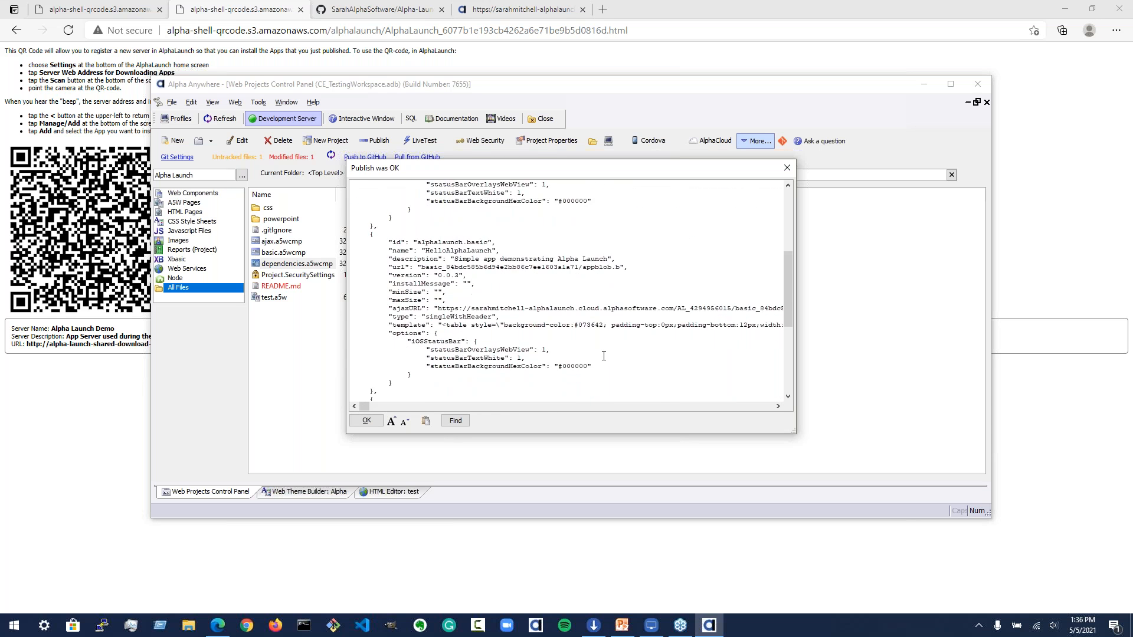
pyautogui.scroll(-2, 607, 344)
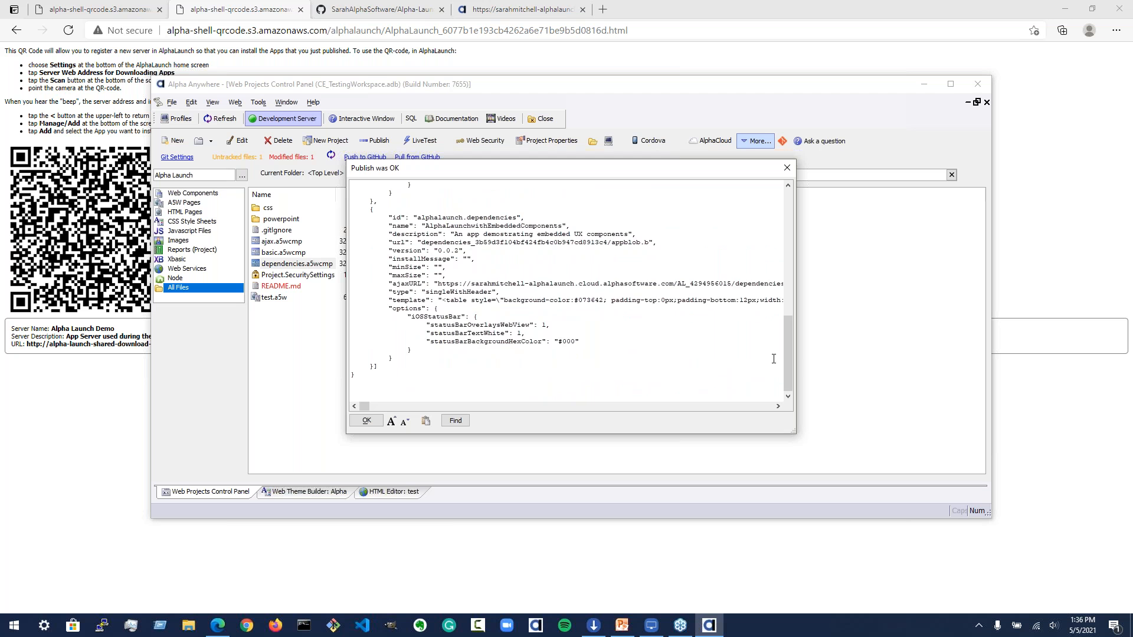
pyautogui.moveTo(791, 374); pyautogui.dragTo(809, 185)
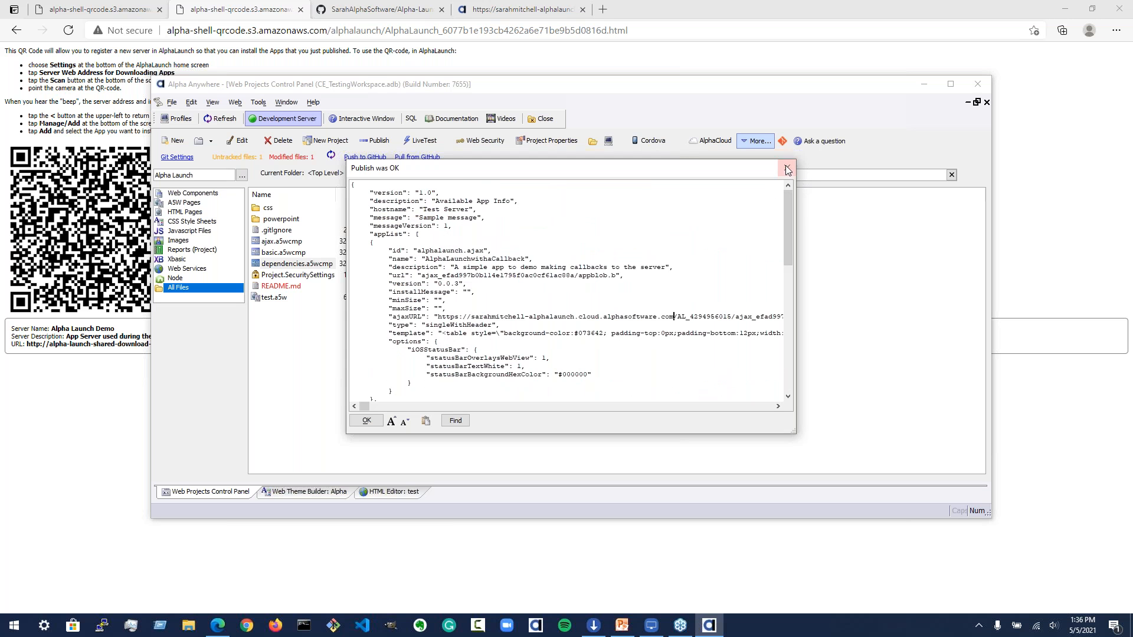
pyautogui.moveTo(406, 168); pyautogui.dragTo(332, 213)
pyautogui.moveTo(432, 224); pyautogui.dragTo(398, 165)
pyautogui.click(667, 314)
pyautogui.moveTo(432, 313); pyautogui.dragTo(665, 316)
pyautogui.click(662, 315)
pyautogui.click(360, 417)
pyautogui.click(575, 345)
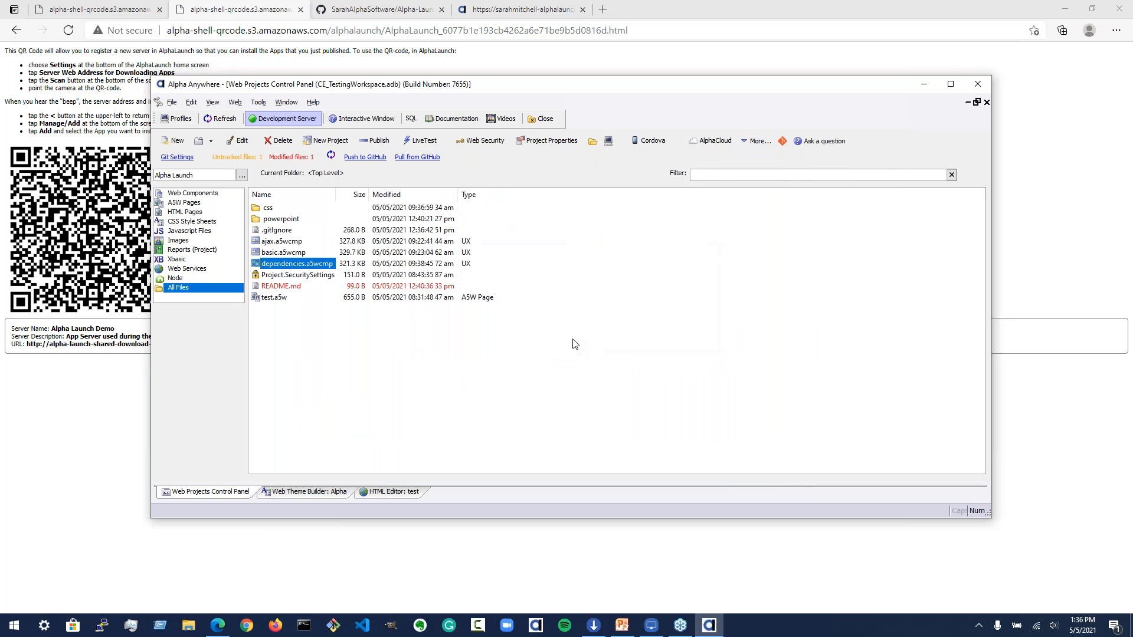
# Step: Reopen the AlphaLaunch publish dialog and turn off Amazon S3 as the download site
pyautogui.click(759, 143)
pyautogui.moveTo(823, 329)
pyautogui.click(1027, 326)
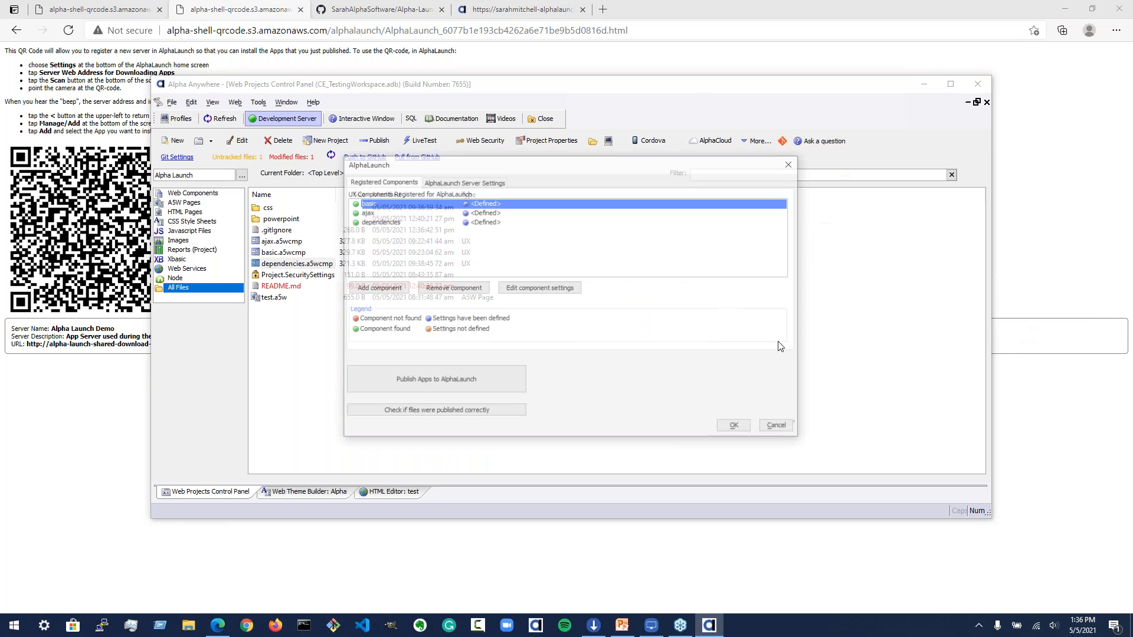
pyautogui.click(469, 391)
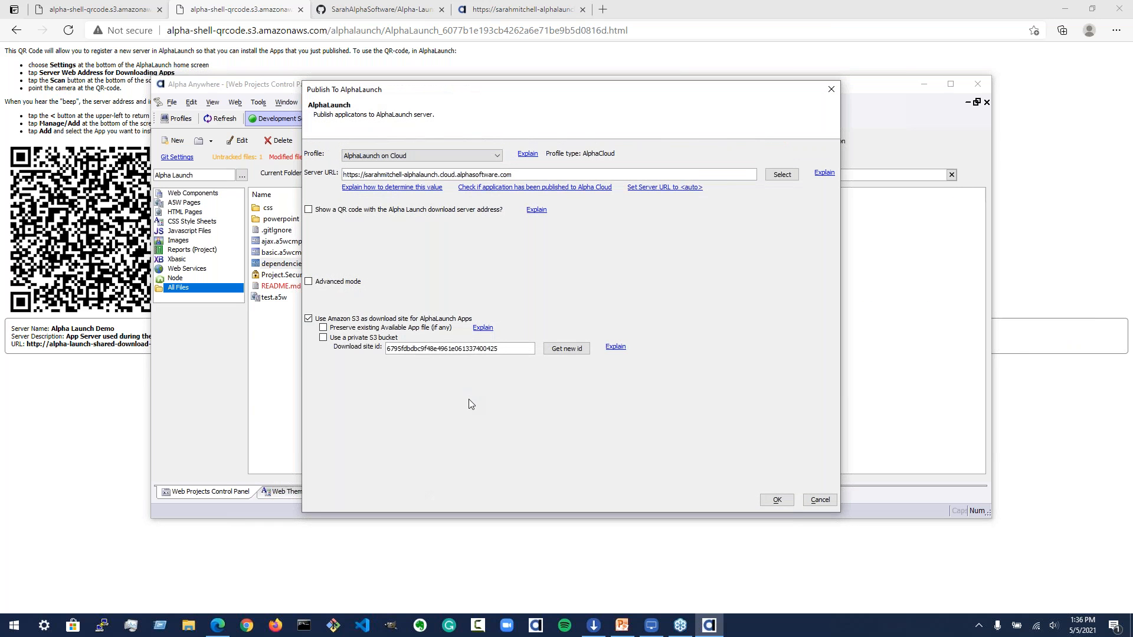
pyautogui.click(454, 322)
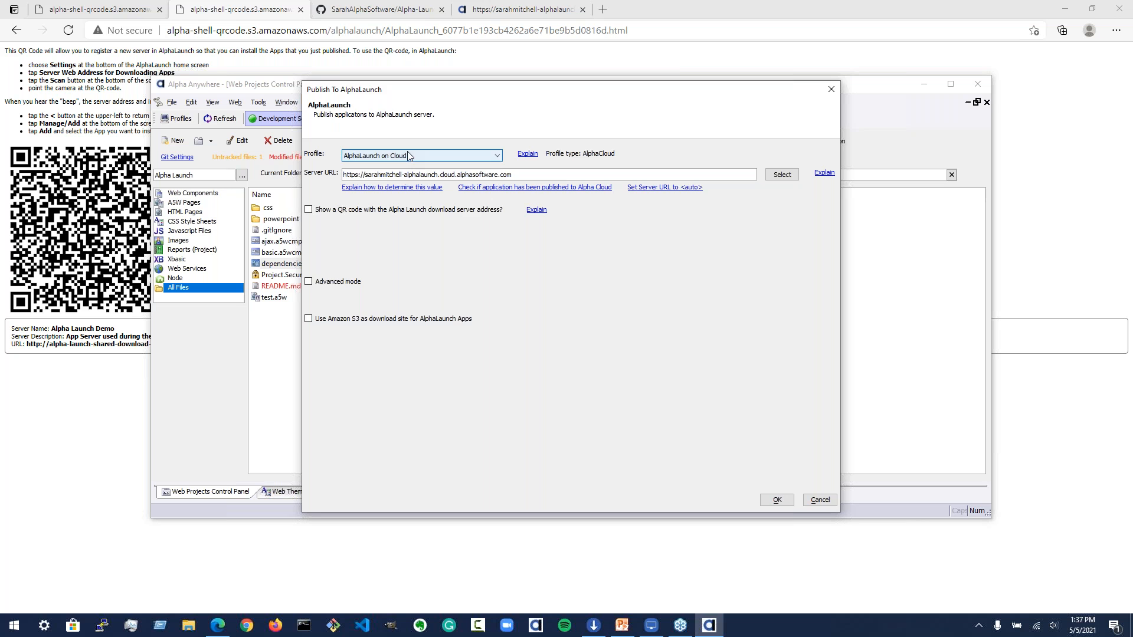
pyautogui.moveTo(437, 95); pyautogui.dragTo(449, 127)
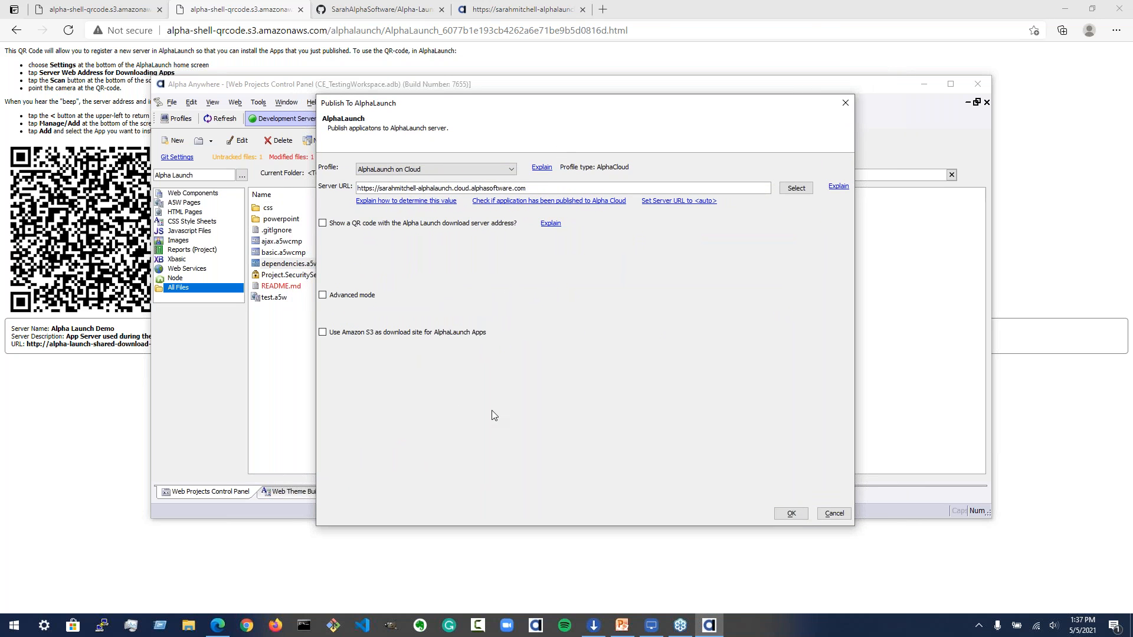
# Step: Launch the Developer Edition (Nightly build) from the Alpha Anywhere Universal Installer
pyautogui.click(594, 626)
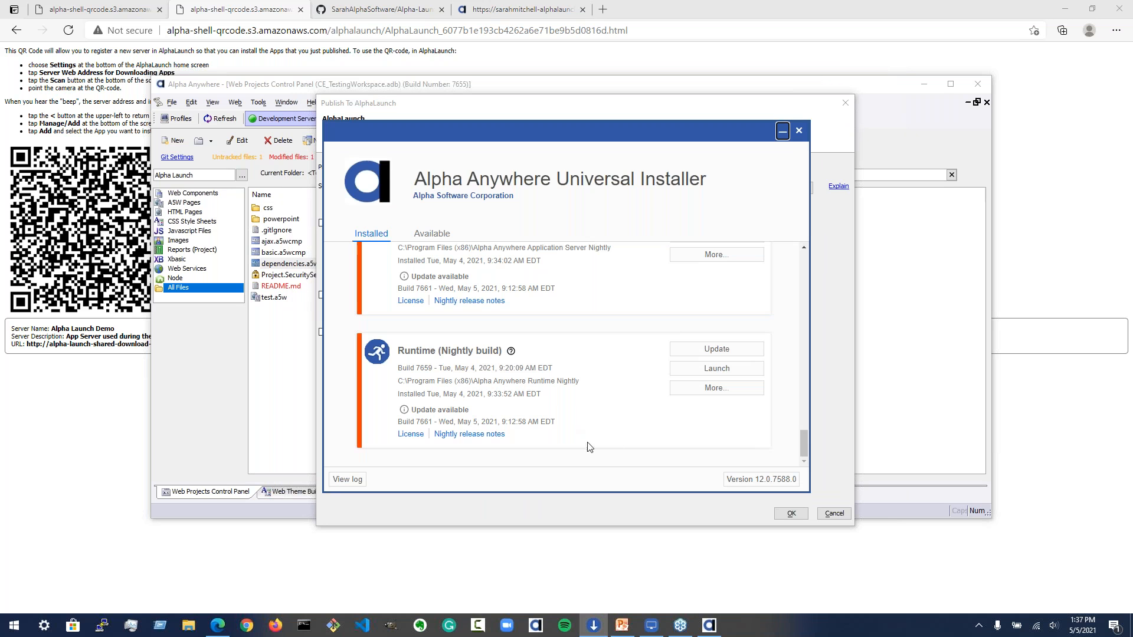
pyautogui.scroll(6, 623, 445)
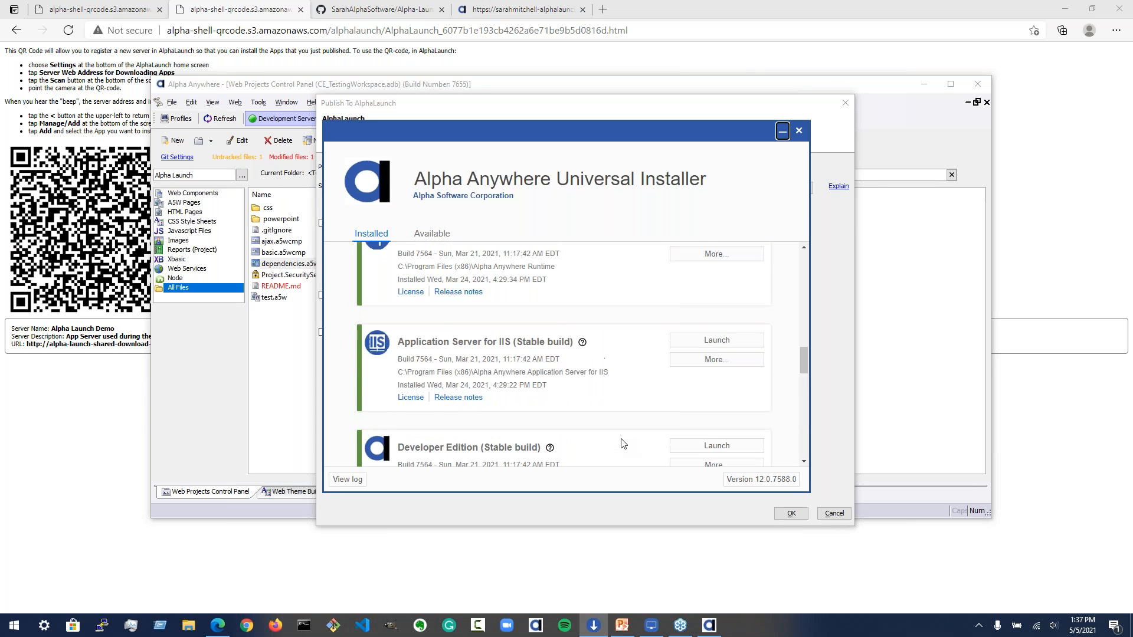
pyautogui.scroll(-3, 624, 444)
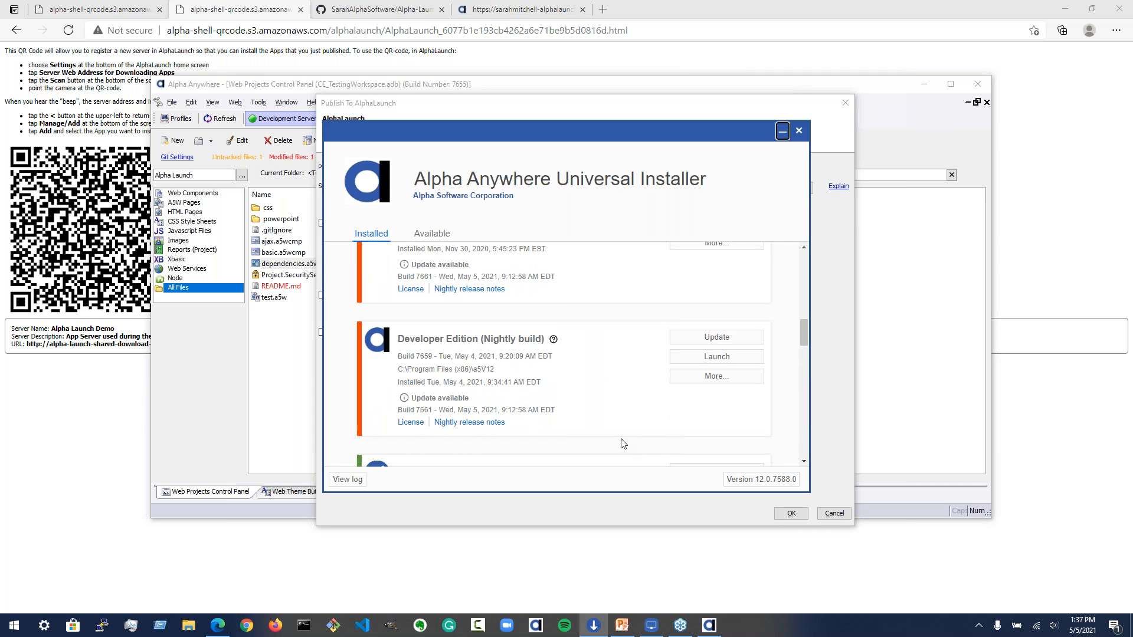
pyautogui.click(716, 357)
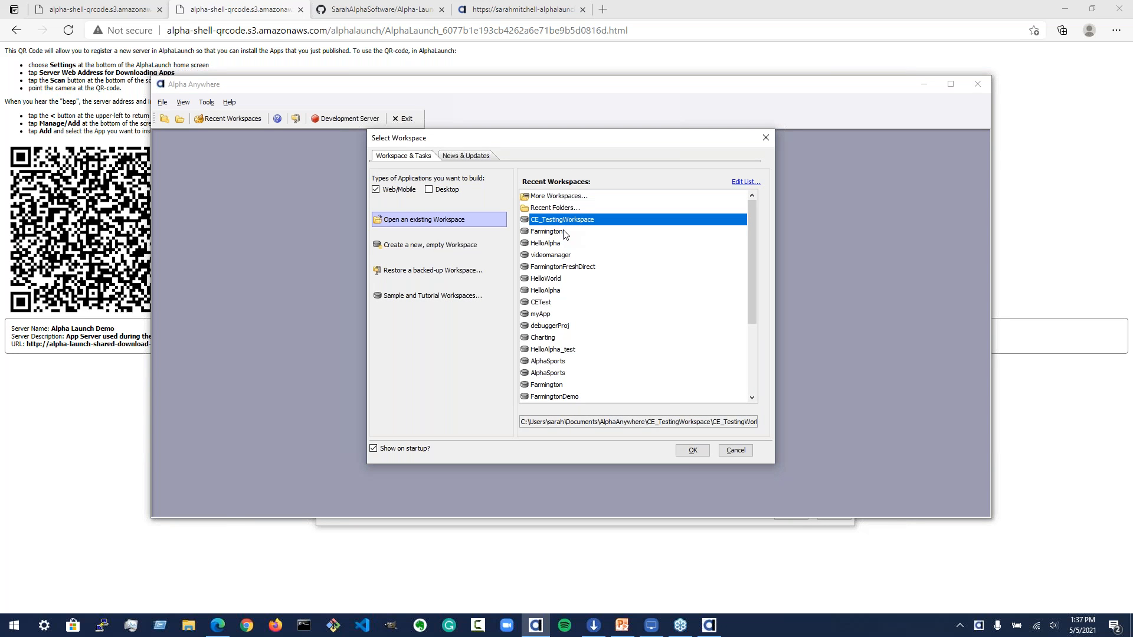
# Step: Open the CE_TestingWorkspace workspace and switch the web projects control panel to the Default project
pyautogui.click(691, 451)
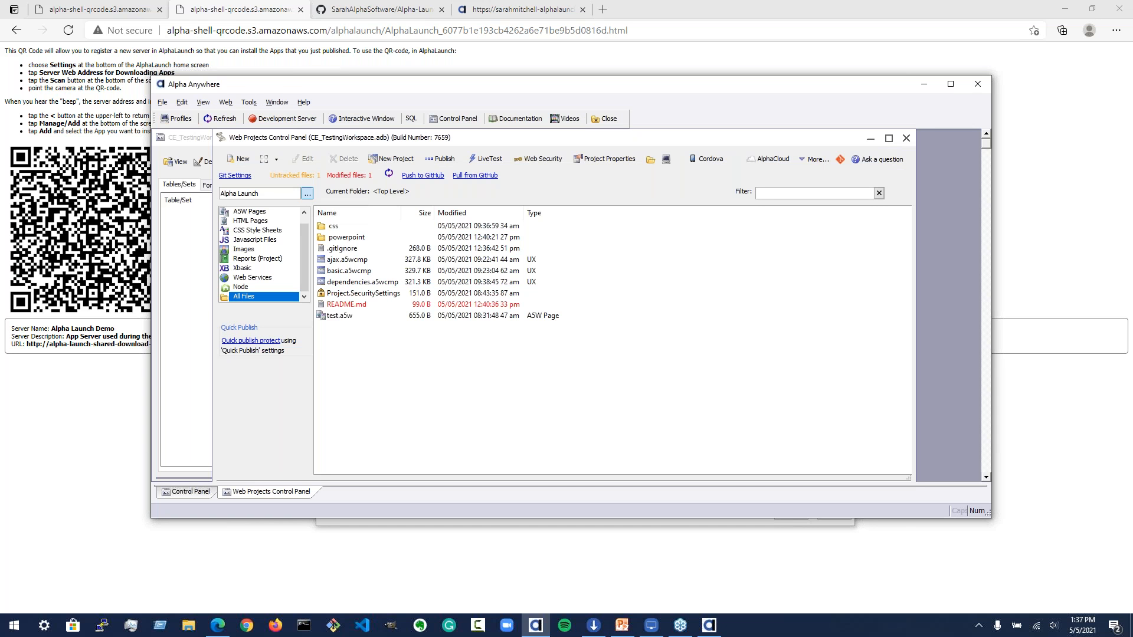
pyautogui.click(307, 194)
pyautogui.doubleClick(334, 248)
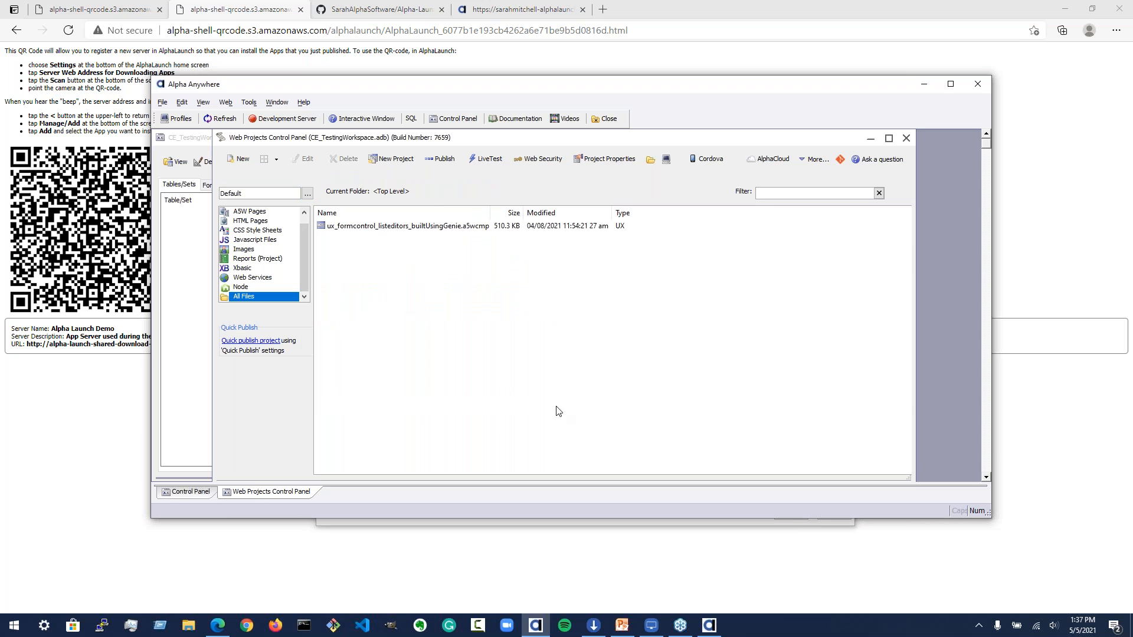
pyautogui.click(430, 162)
pyautogui.click(662, 110)
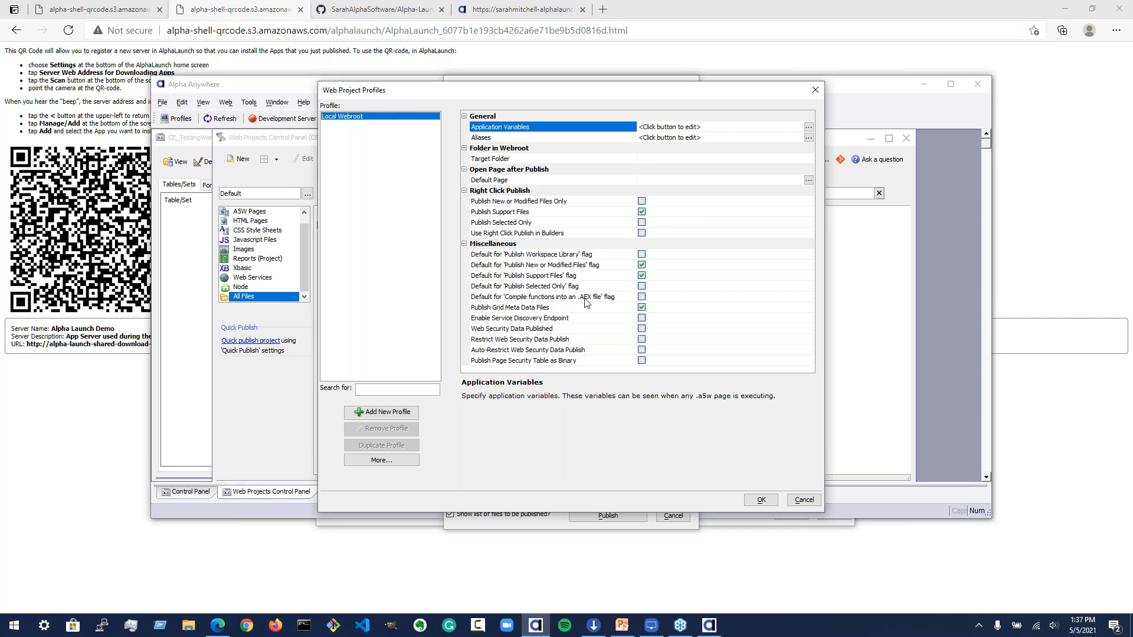
pyautogui.click(384, 413)
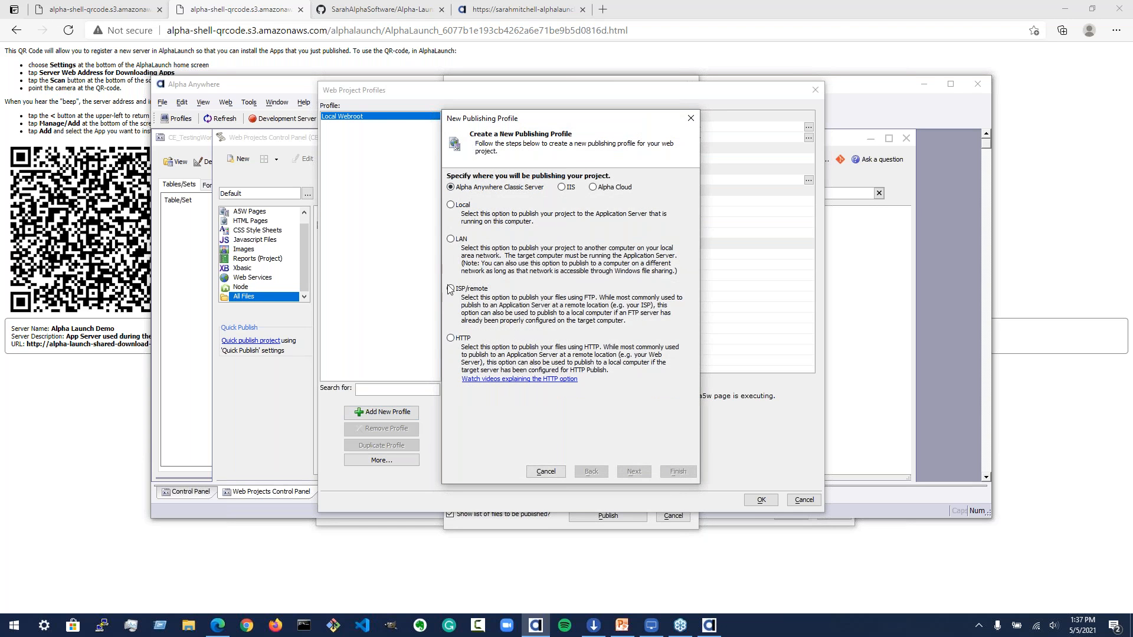
pyautogui.click(451, 338)
pyautogui.click(633, 471)
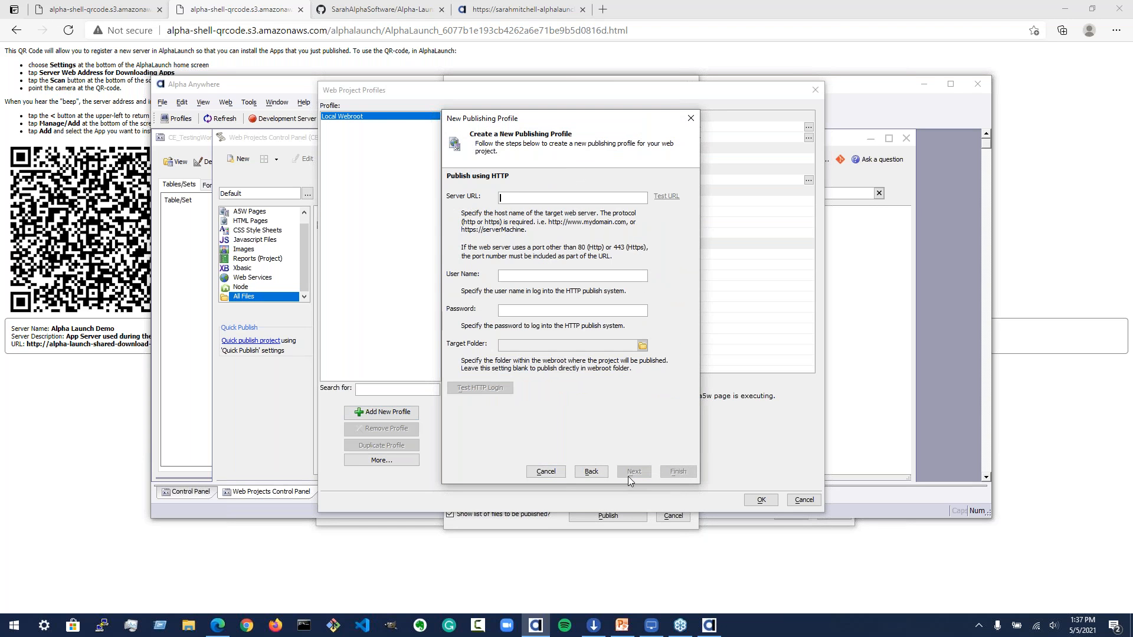
pyautogui.write('www.mywebsite.com')
# Step: Enter the account username and password for the HTTP publishing profile
pyautogui.click(552, 278)
pyautogui.write('my username')
pyautogui.press('Tab')
pyautogui.write('*')
pyautogui.click(603, 311)
pyautogui.write('*******')
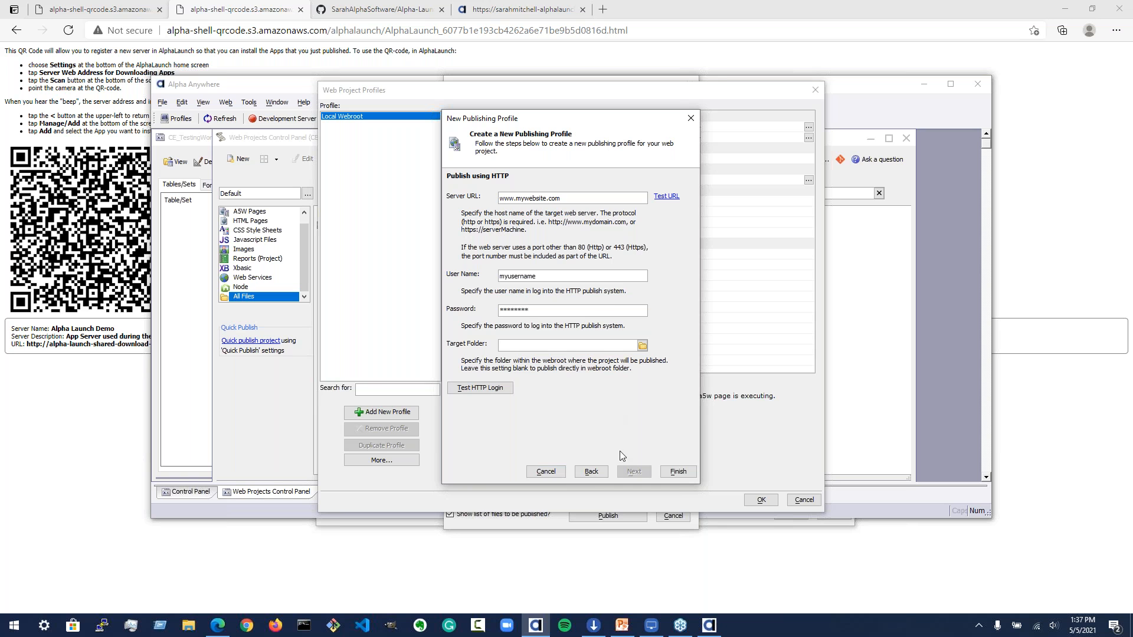
# Step: Set the profile's target folder to myapps
pyautogui.click(562, 348)
pyautogui.click(641, 346)
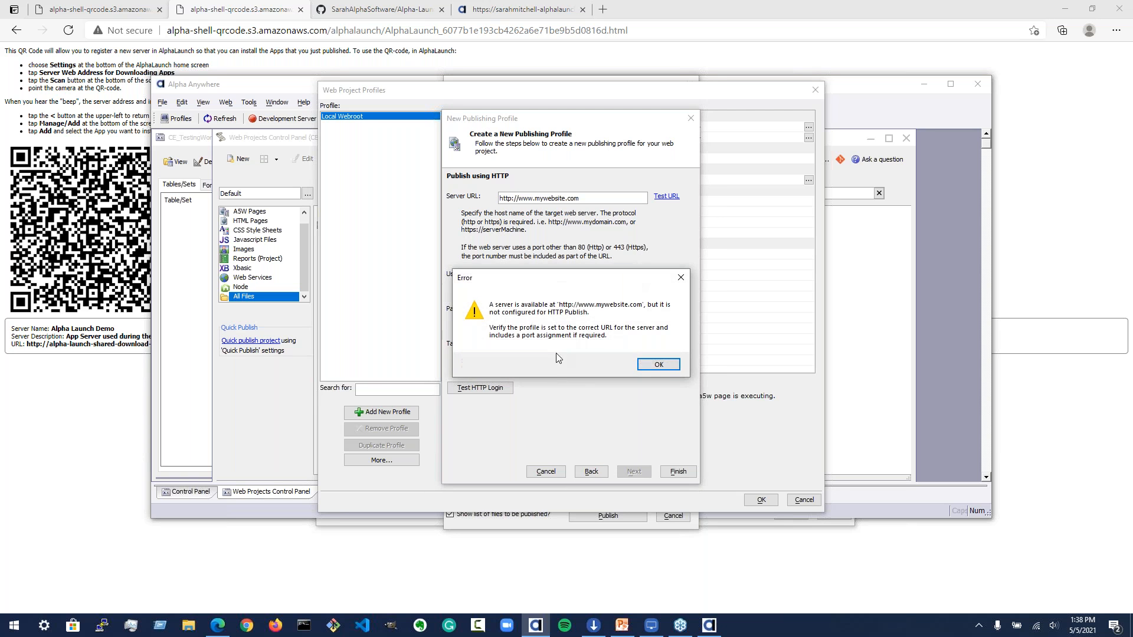
pyautogui.click(658, 365)
pyautogui.write('myapps')
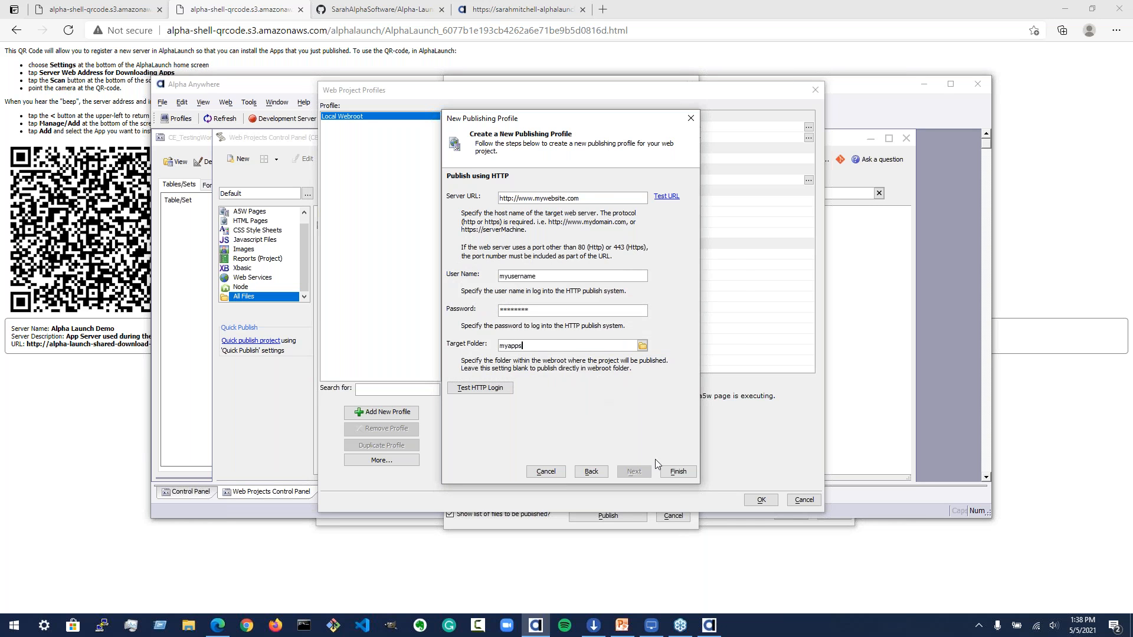
# Step: Finish the new profile and name it HTTP Publish
pyautogui.click(690, 472)
pyautogui.write('HTTP Publish')
pyautogui.press('BackSpace')
pyautogui.press('BackSpace')
pyautogui.press('BackSpace')
pyautogui.press('BackSpace')
pyautogui.press('BackSpace')
pyautogui.press('BackSpace')
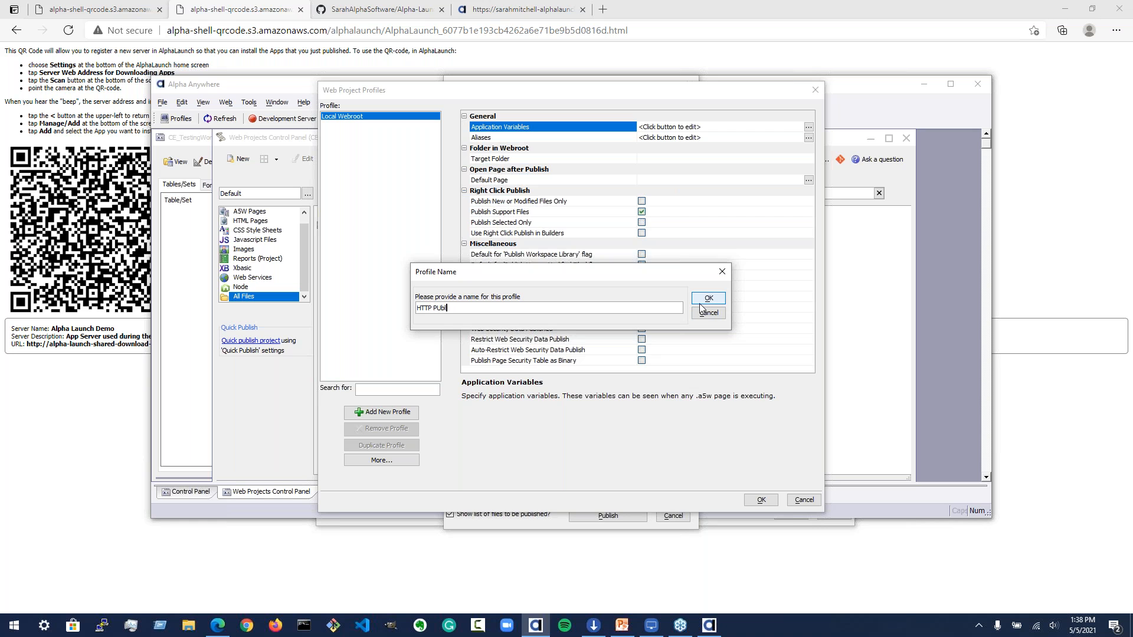
pyautogui.write('ublish')
pyautogui.click(703, 300)
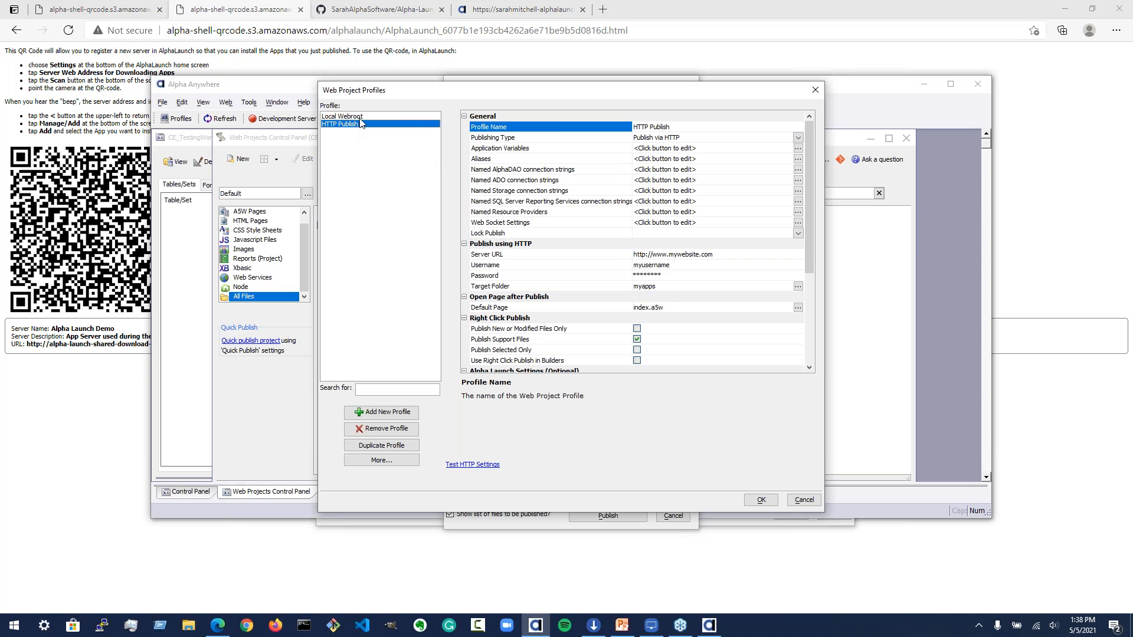
# Step: Review the HTTP Publish profile's server URL and target folder settings
pyautogui.click(523, 264)
pyautogui.click(520, 256)
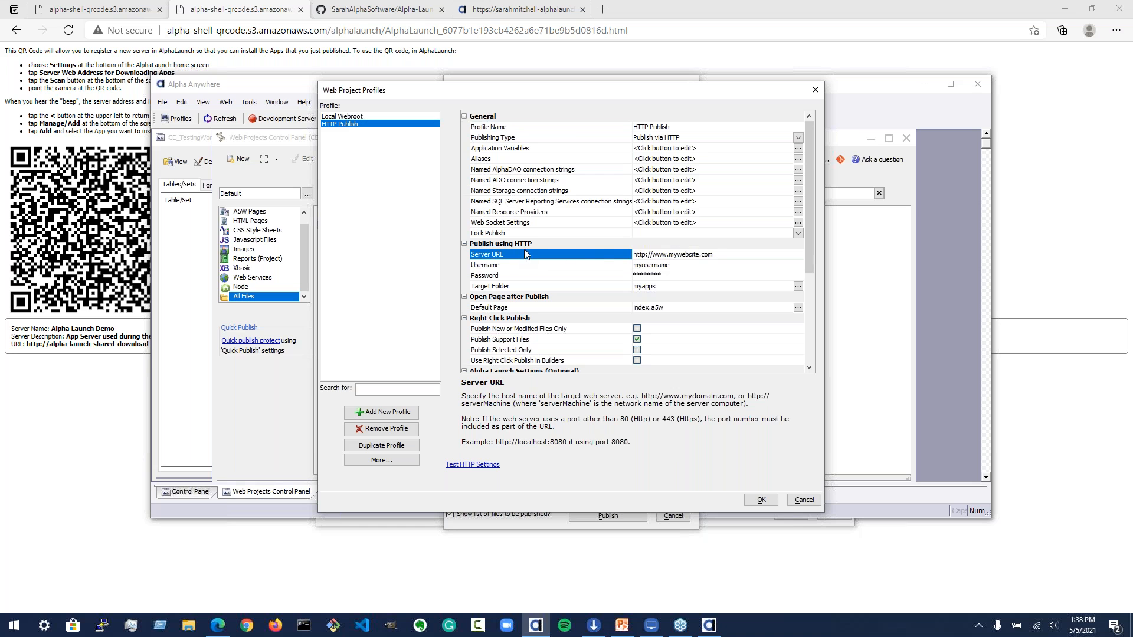
pyautogui.click(571, 288)
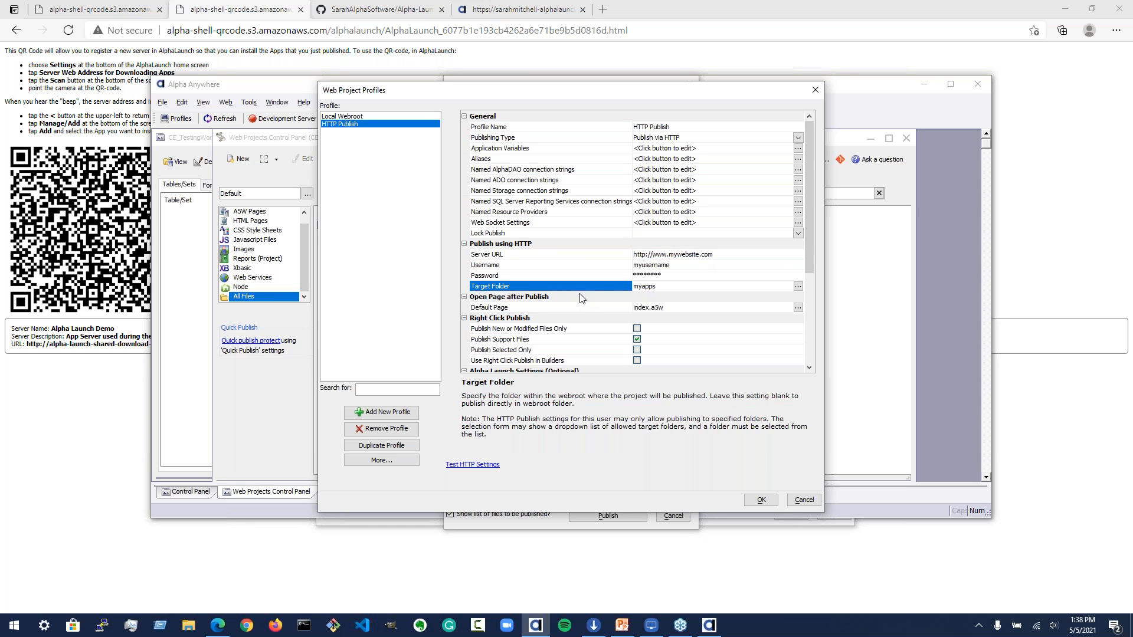
# Step: Try appending /myapps/test.a5w to the HTTP Publish profile's server URL
pyautogui.click(586, 256)
pyautogui.click(591, 286)
pyautogui.click(598, 256)
pyautogui.click(742, 259)
pyautogui.click(735, 255)
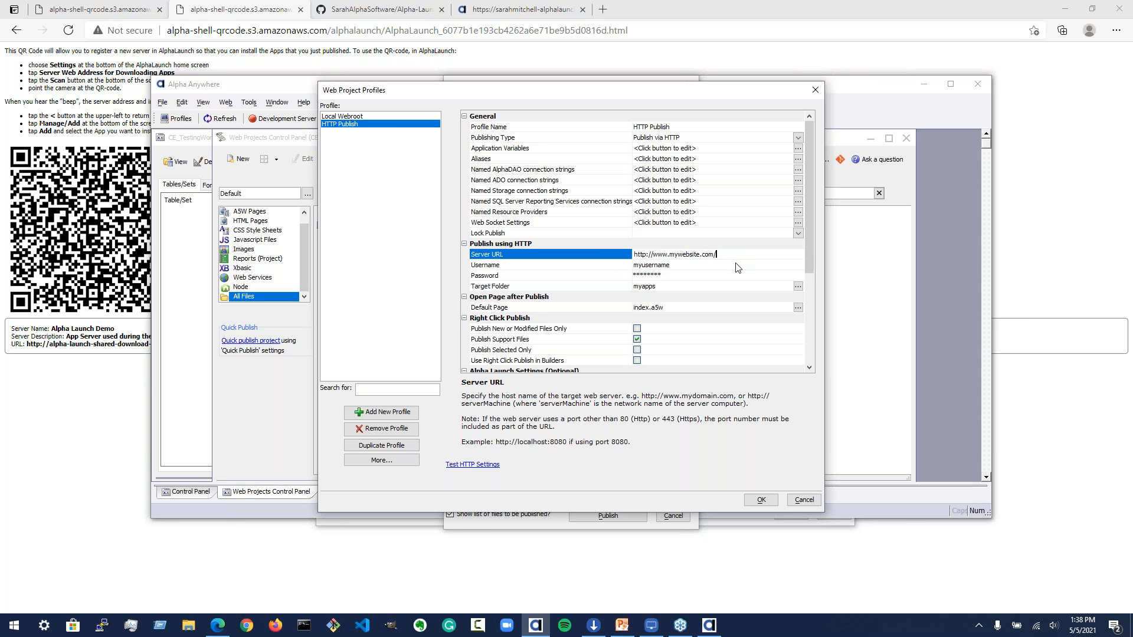
pyautogui.write('/myapps/test.a5w')
pyautogui.moveTo(739, 255); pyautogui.dragTo(634, 254)
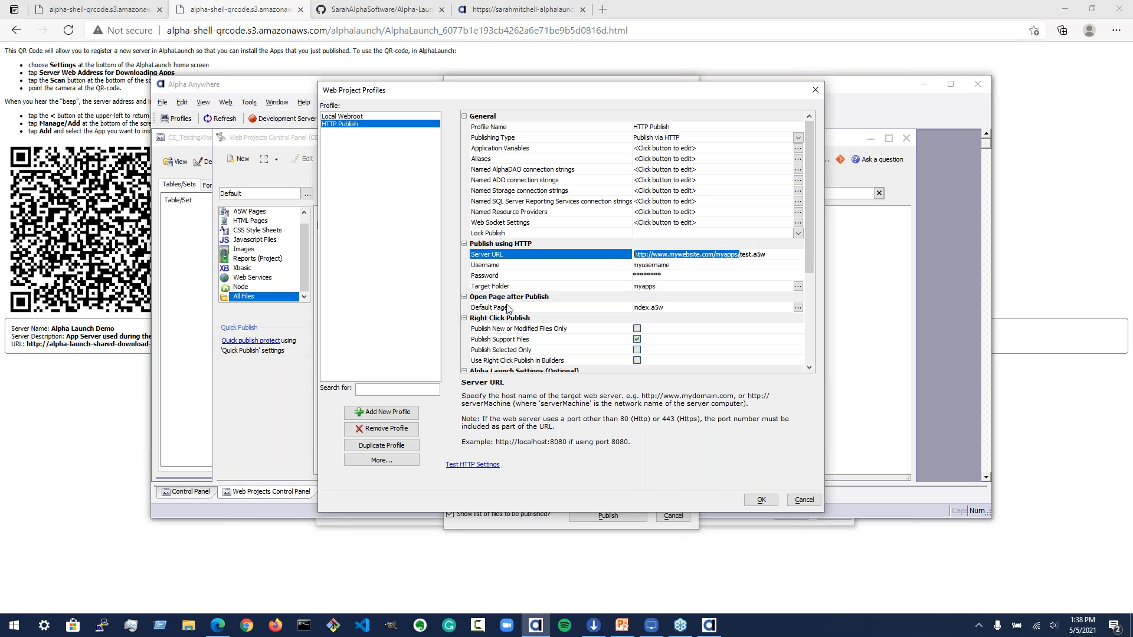
pyautogui.click(780, 118)
# Step: Switch the publishing type to Publish via FTP and then Publish to IIS, and exit the profiles dialog without saving
pyautogui.click(595, 138)
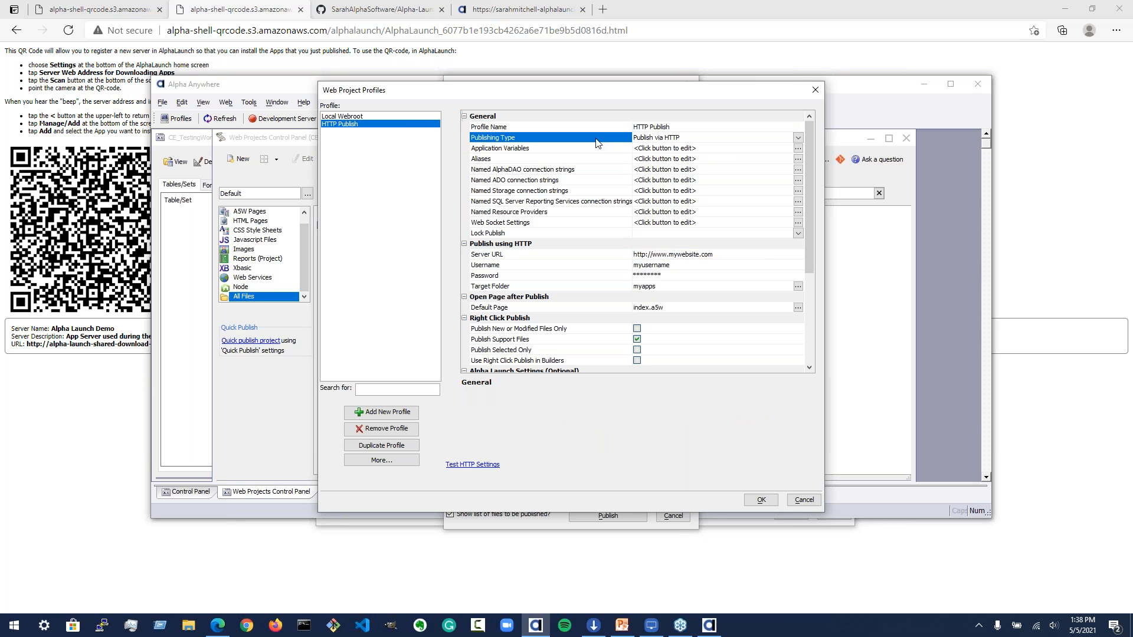
pyautogui.click(798, 137)
pyautogui.click(756, 163)
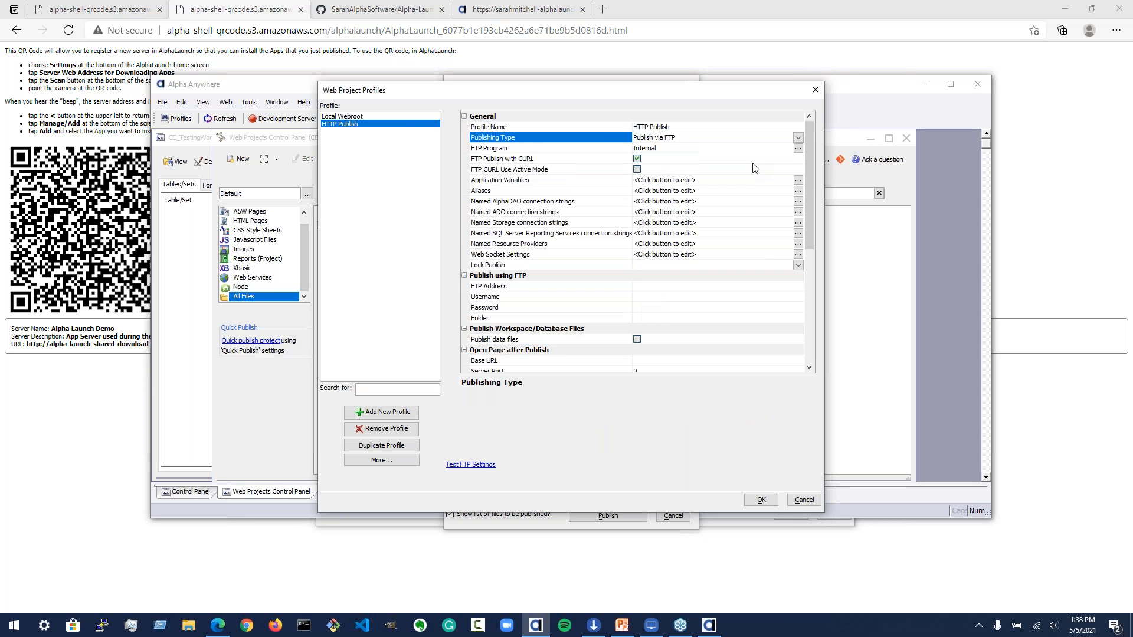
pyautogui.click(799, 136)
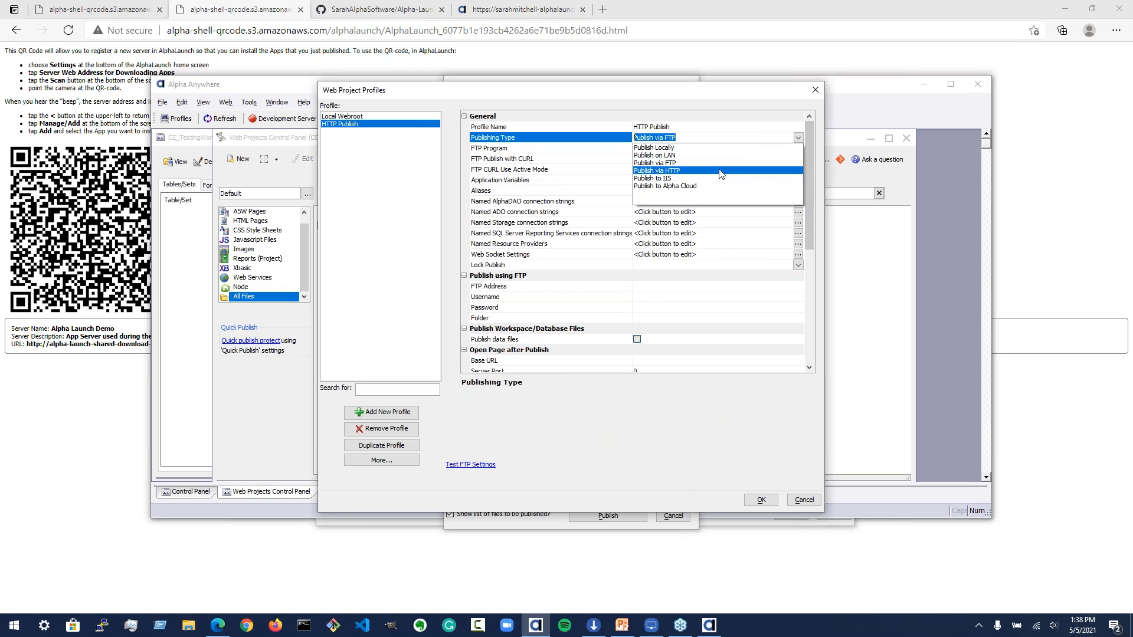
pyautogui.click(722, 179)
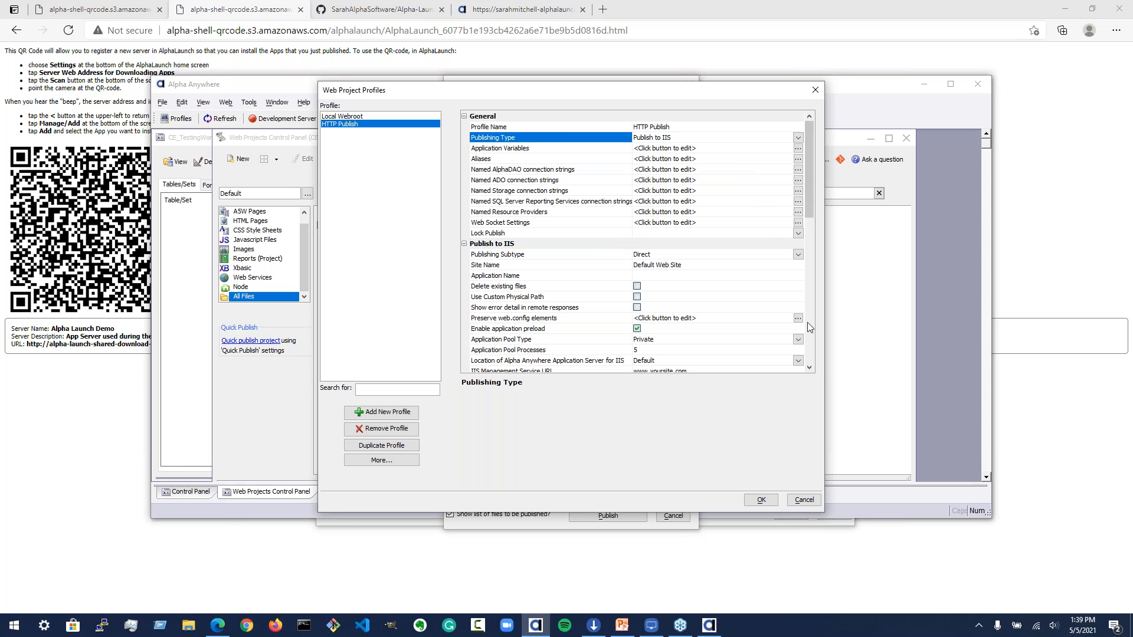
pyautogui.click(798, 504)
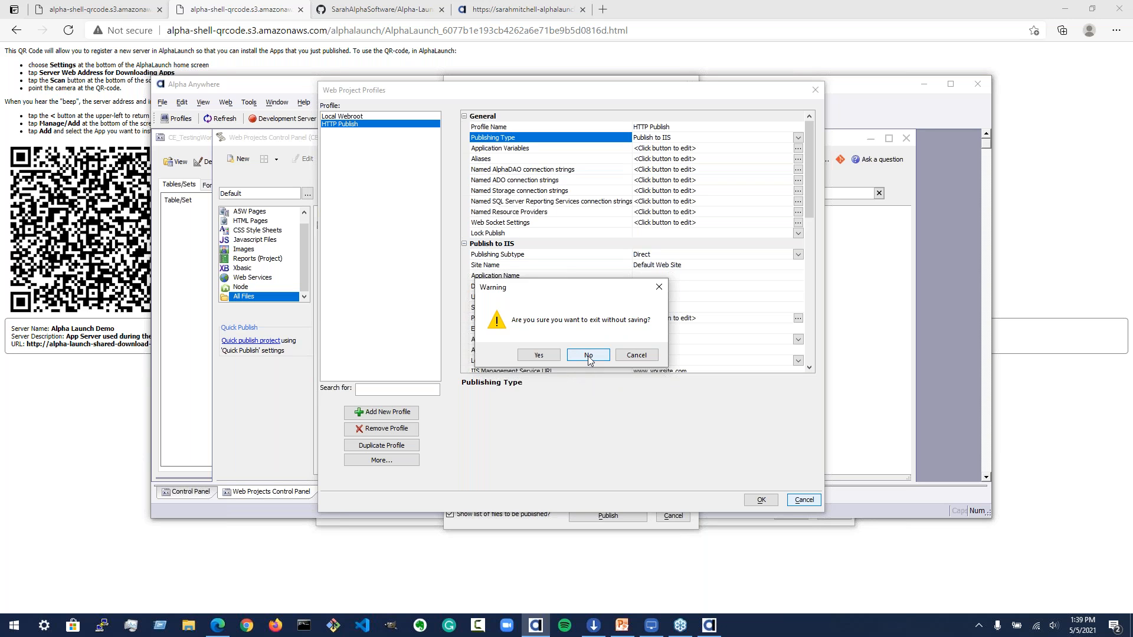
pyautogui.click(588, 356)
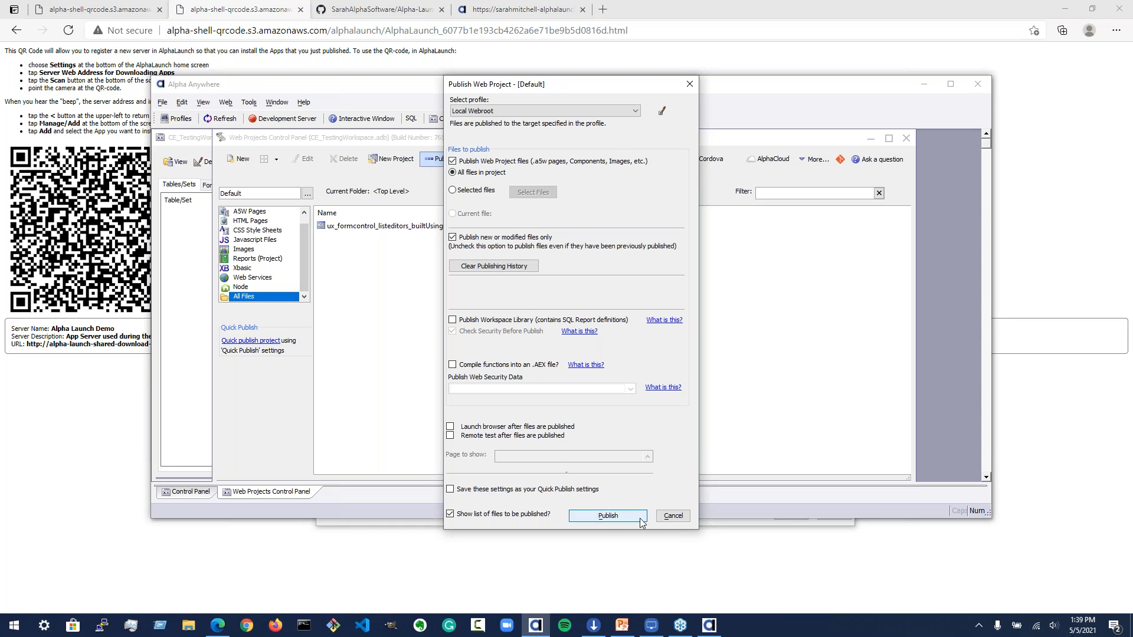
pyautogui.click(595, 111)
pyautogui.click(608, 122)
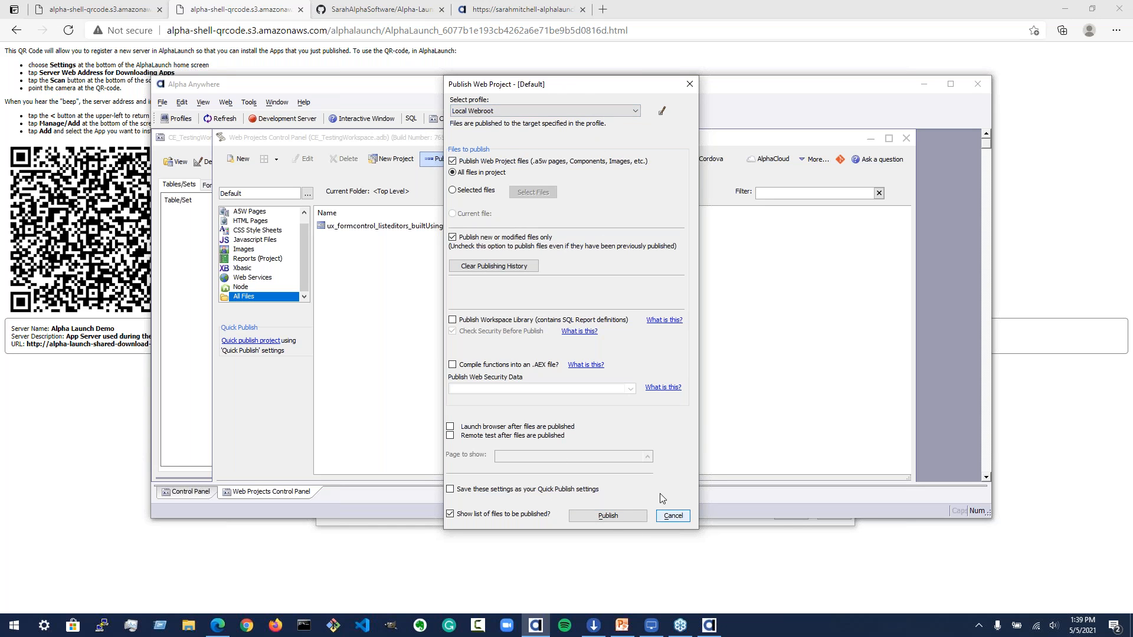
pyautogui.click(673, 516)
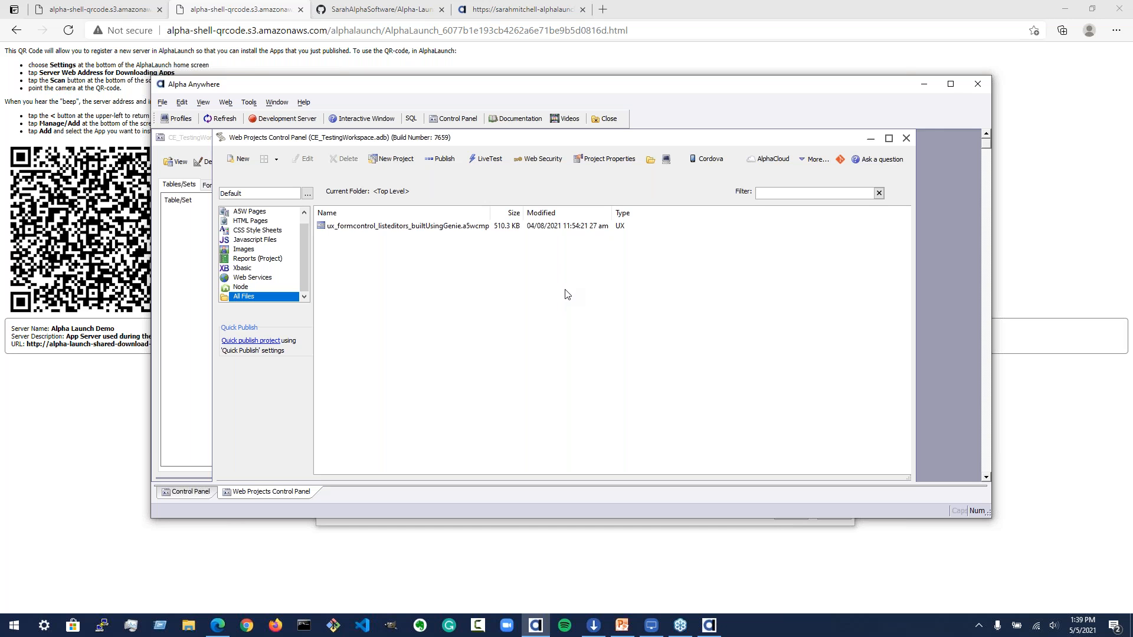
# Step: Compare the Alpha Cloud and S3 QR code pages in the two browser tabs
pyautogui.click(698, 569)
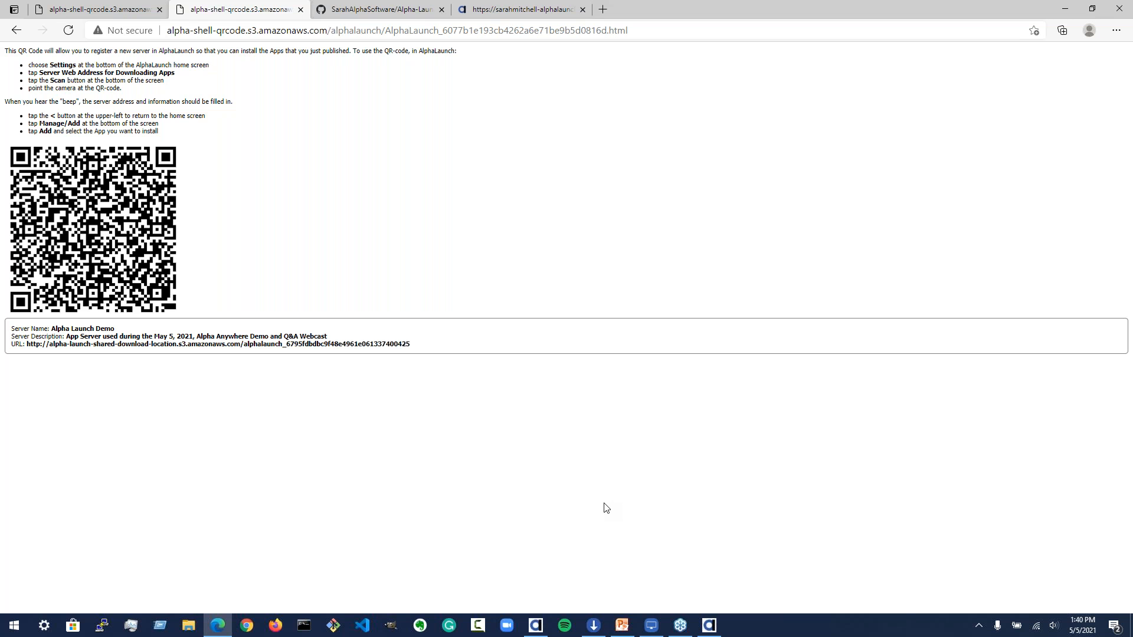
pyautogui.click(75, 13)
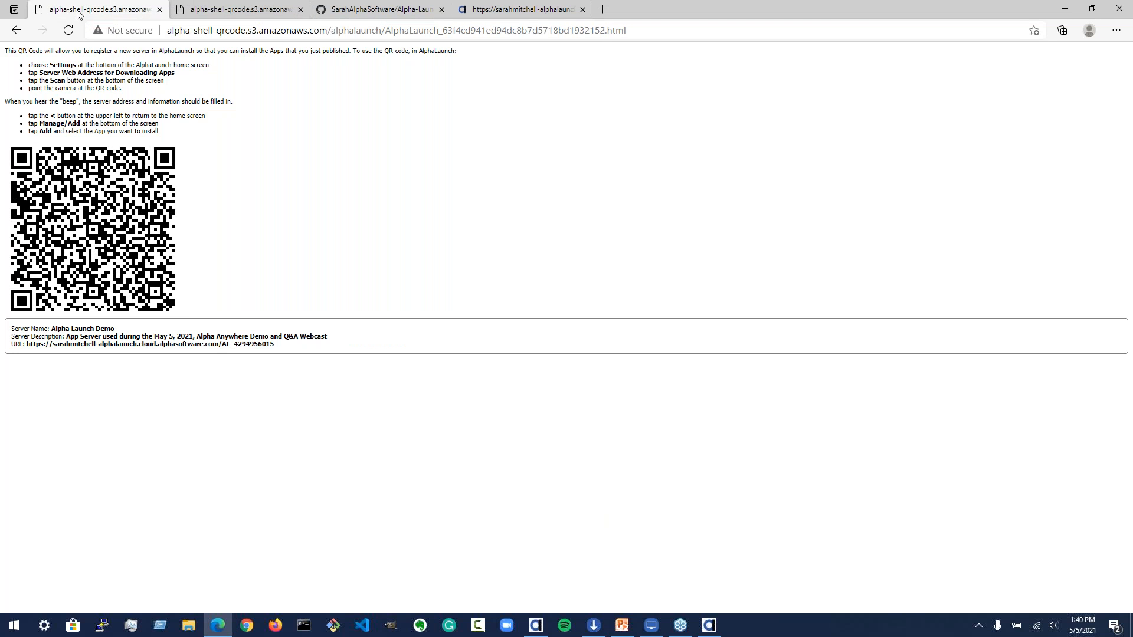
pyautogui.click(242, 11)
pyautogui.click(139, 11)
pyautogui.click(226, 8)
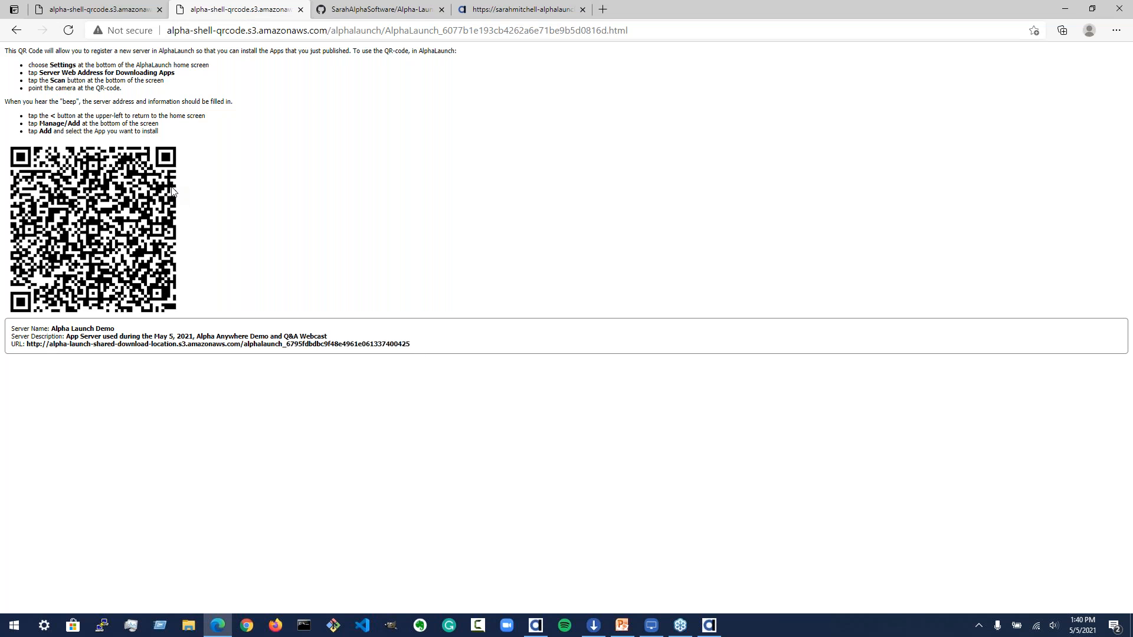
pyautogui.click(95, 12)
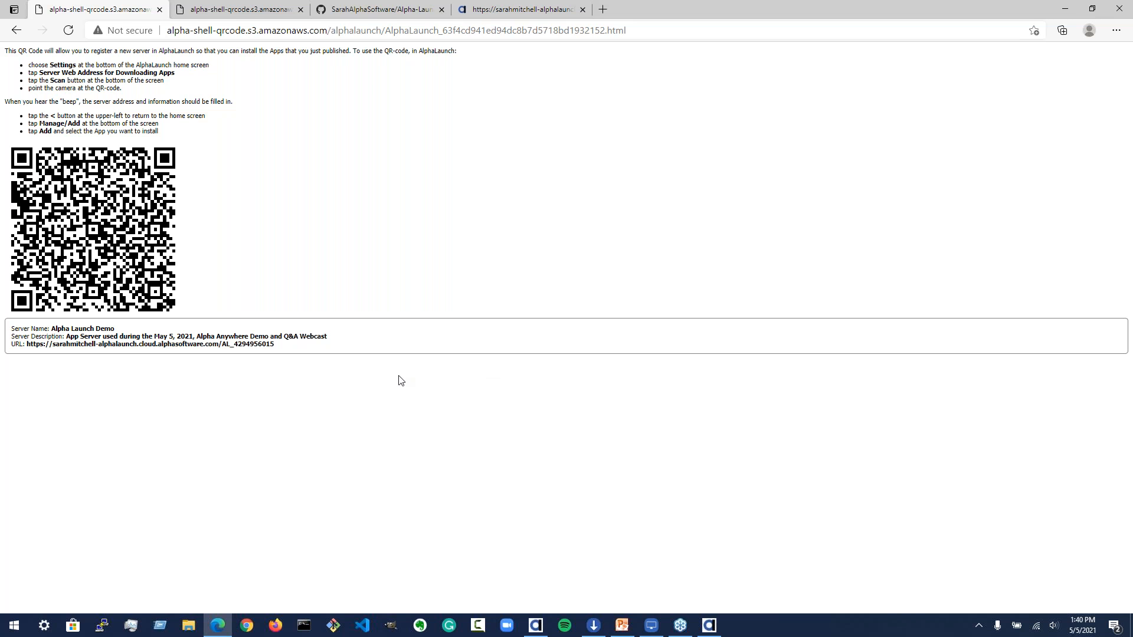
# Step: Open LonelyScreen AirPlay Receiver, dismiss the subscription prompt with Maybe Later, and reposition the mirrored phone window
pyautogui.click(651, 626)
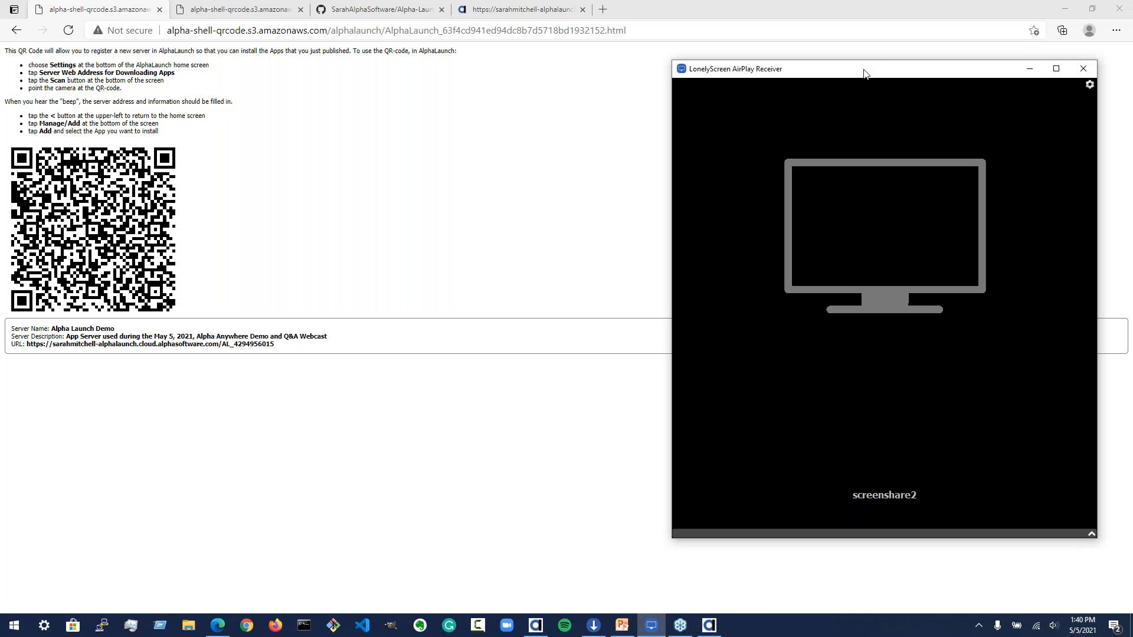
pyautogui.moveTo(864, 74); pyautogui.dragTo(633, 111)
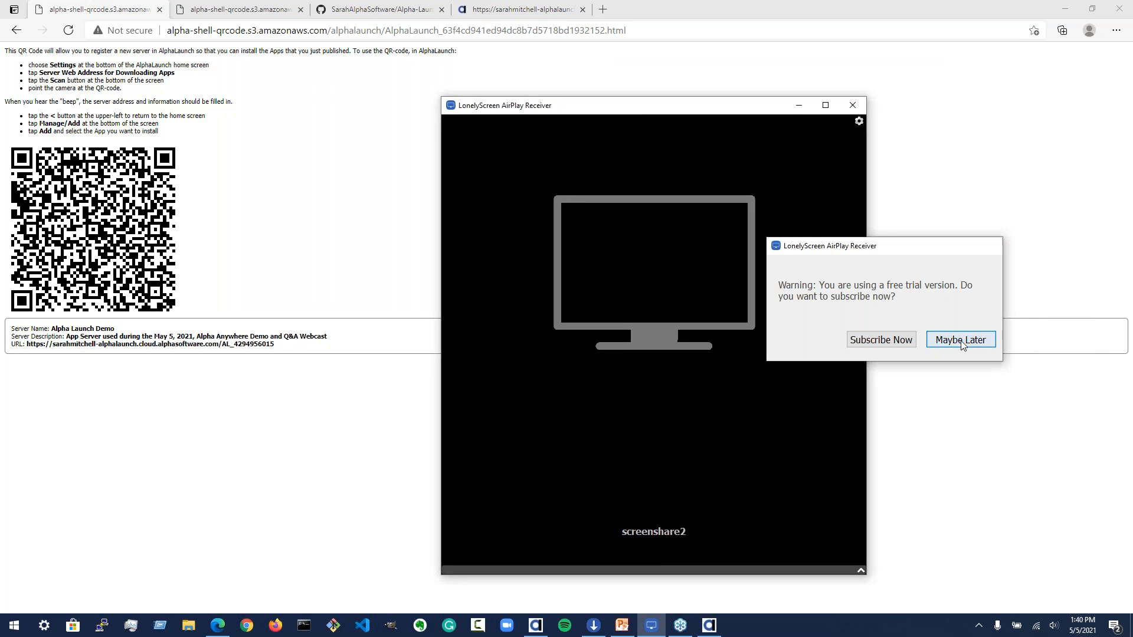
pyautogui.click(960, 340)
pyautogui.moveTo(761, 105)
pyautogui.mouseDown()
pyautogui.moveTo(783, 96)
pyautogui.moveTo(765, 101)
pyautogui.mouseUp()
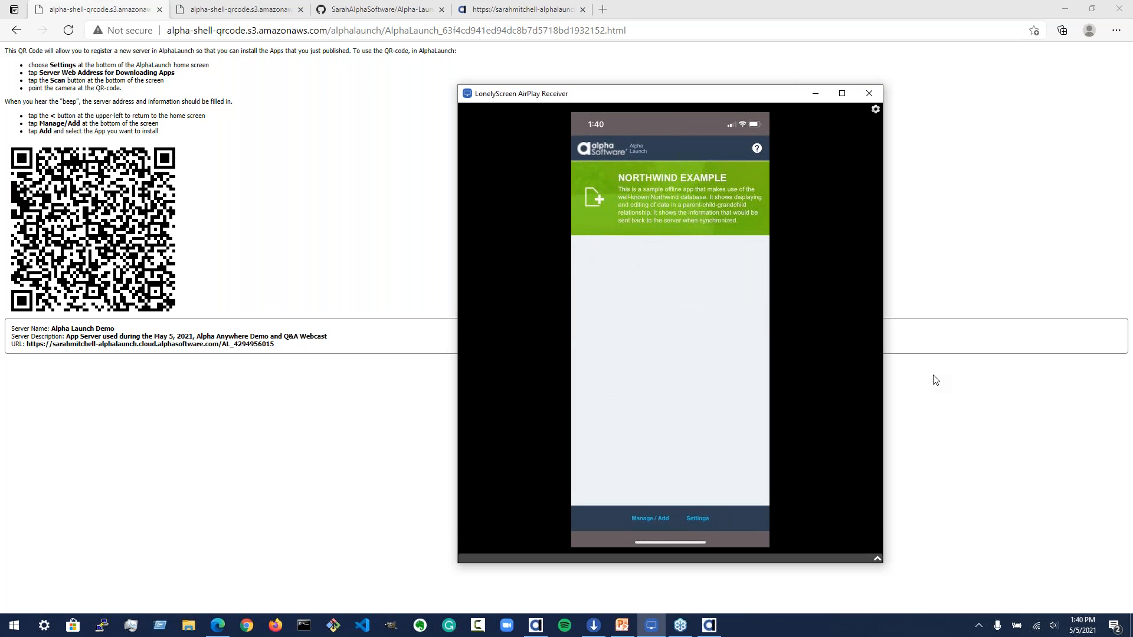
pyautogui.moveTo(738, 97); pyautogui.dragTo(779, 59)
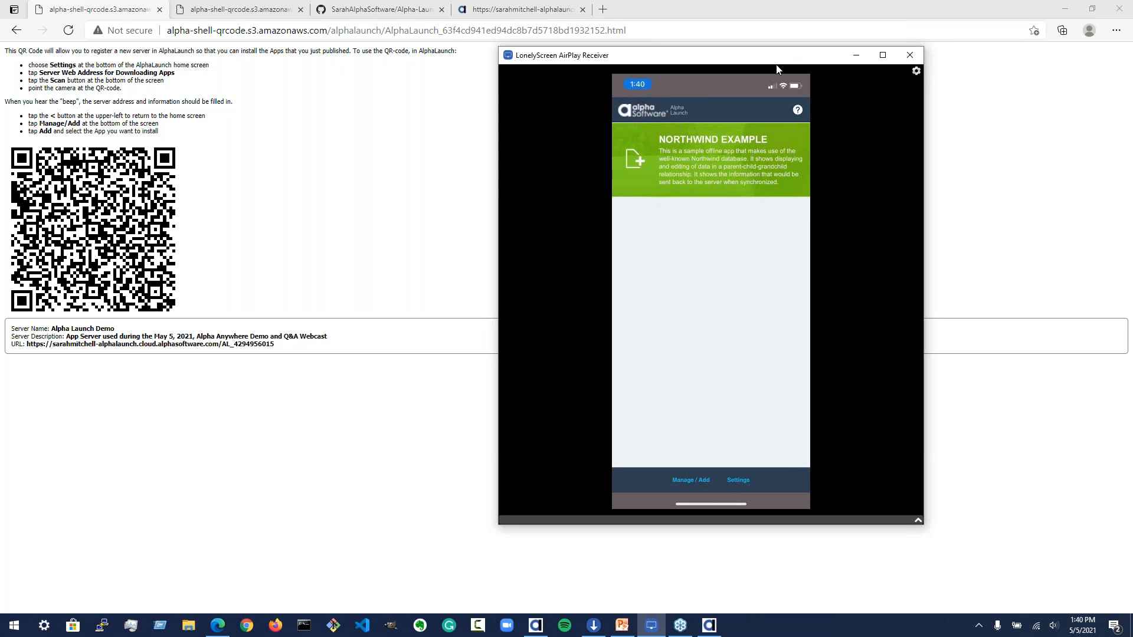
# Step: Check the S3 QR code page and mirrored phone, then close the Publish To AlphaLaunch dialog
pyautogui.click(239, 9)
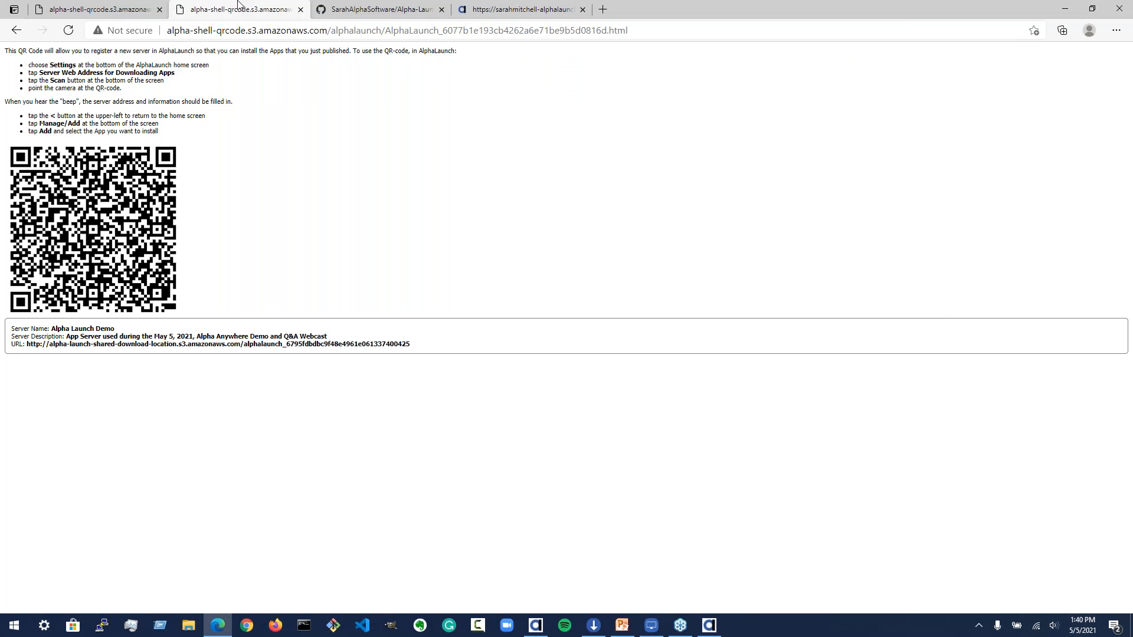
pyautogui.click(652, 626)
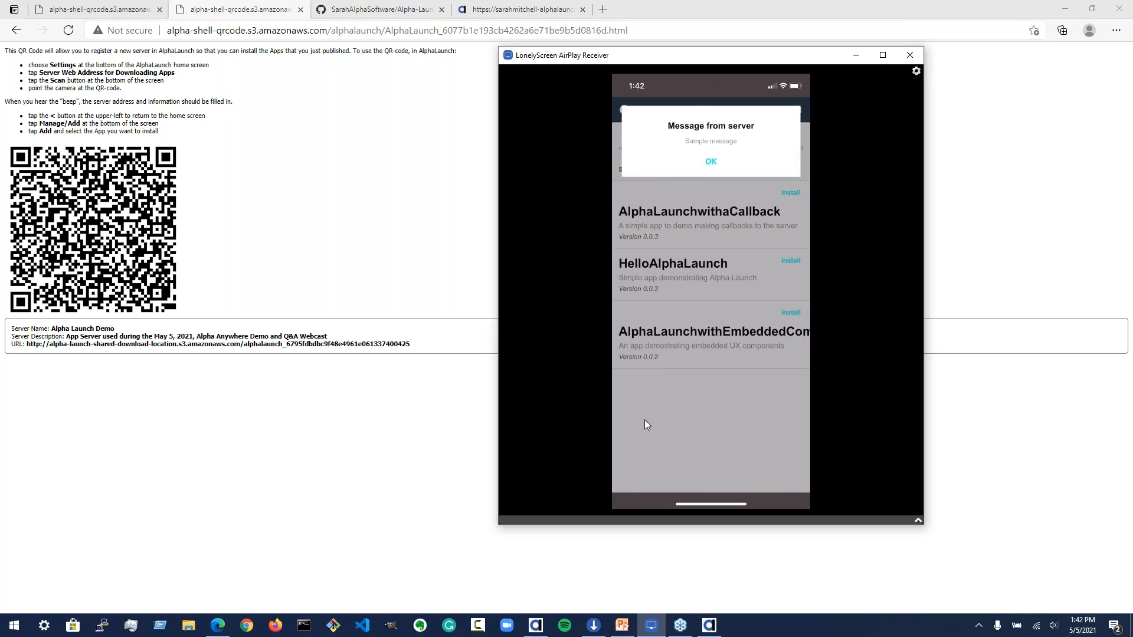
pyautogui.click(710, 627)
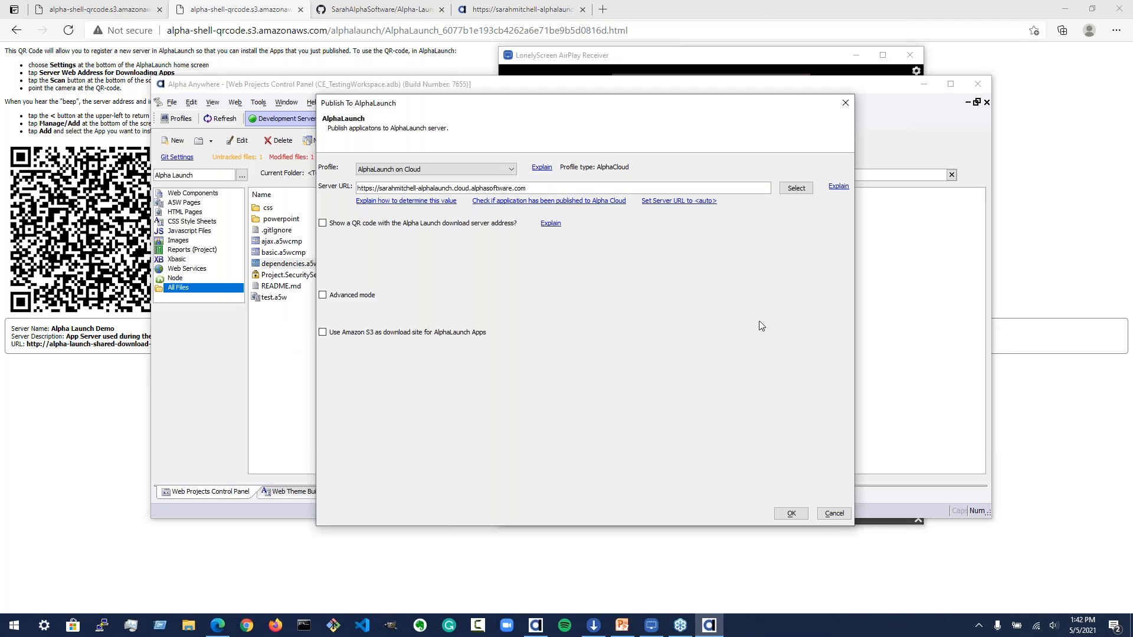
pyautogui.click(834, 513)
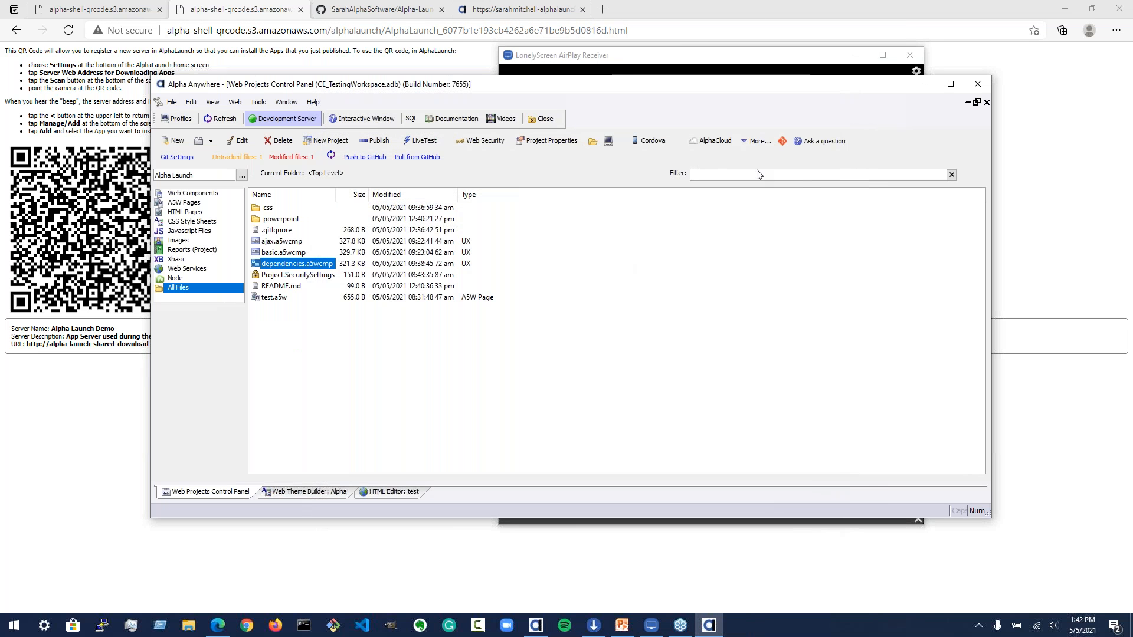
# Step: Open the AlphaLaunch server settings through Publish Apps to AlphaLaunch and select the Message property
pyautogui.click(754, 143)
pyautogui.moveTo(940, 324)
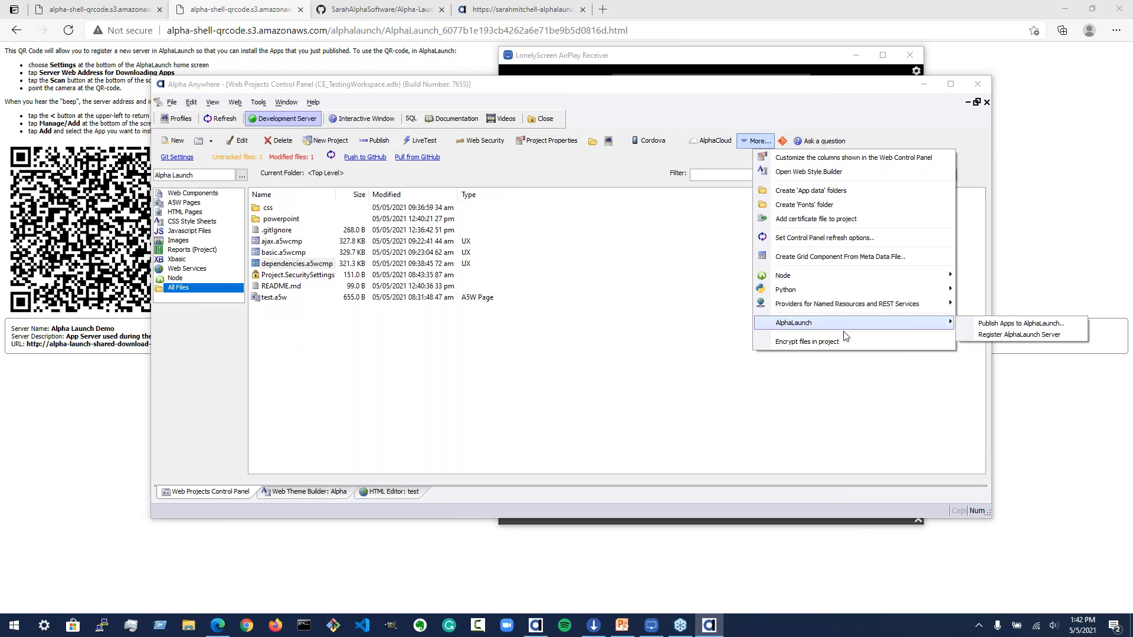
pyautogui.click(982, 326)
pyautogui.click(473, 182)
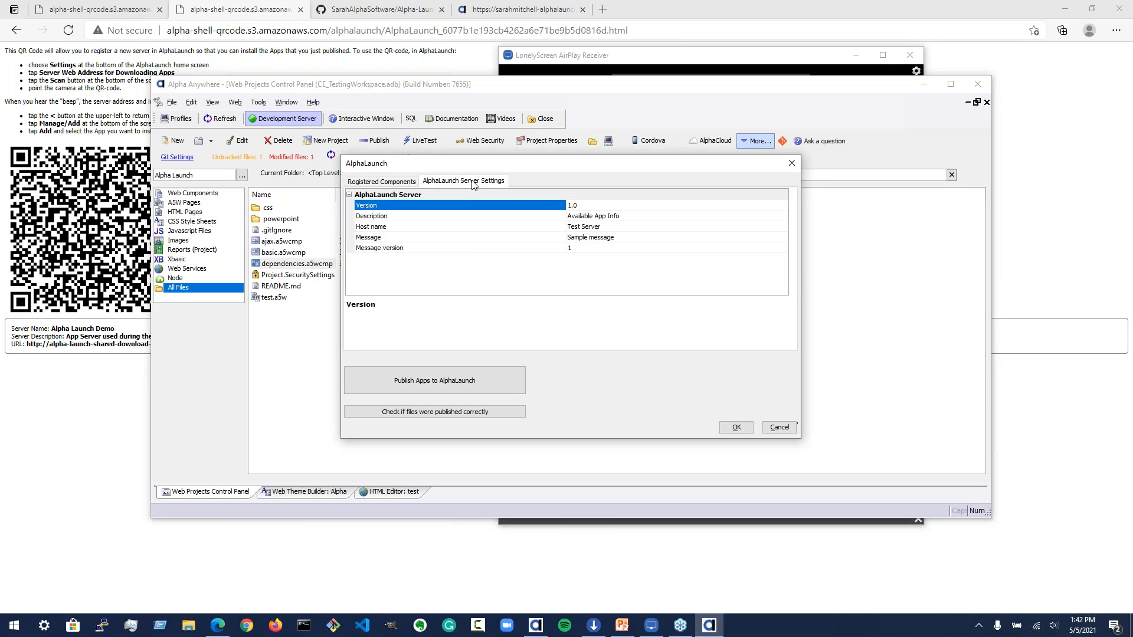
pyautogui.click(625, 240)
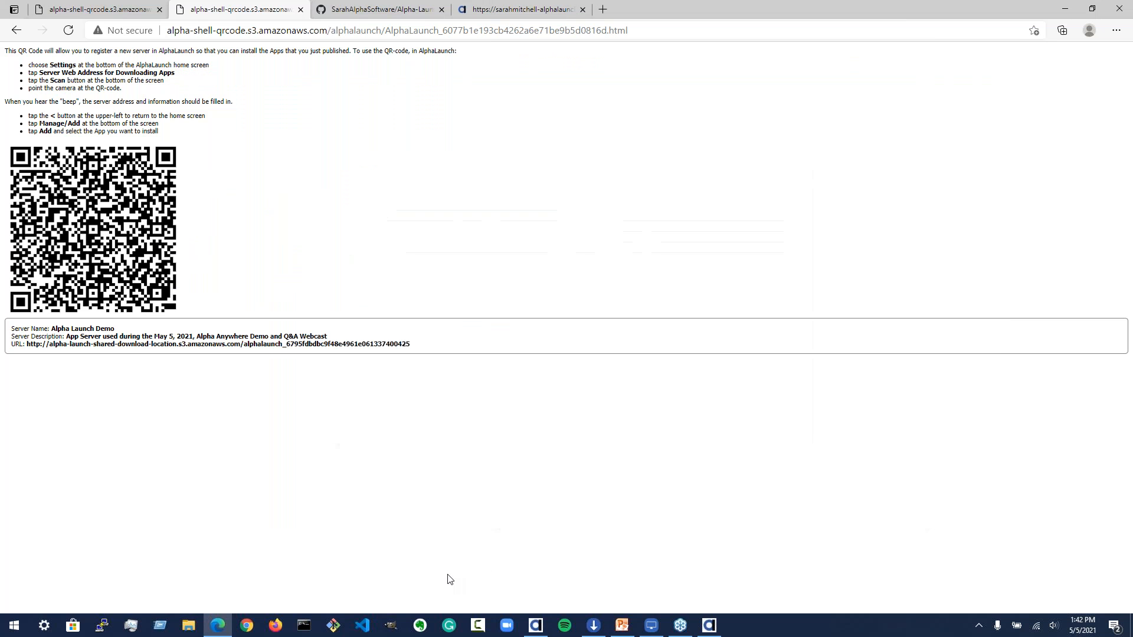
# Step: Check the mirrored phone's AlphaLaunch app list and close the AirPlay receiver window
pyautogui.click(450, 579)
pyautogui.click(652, 625)
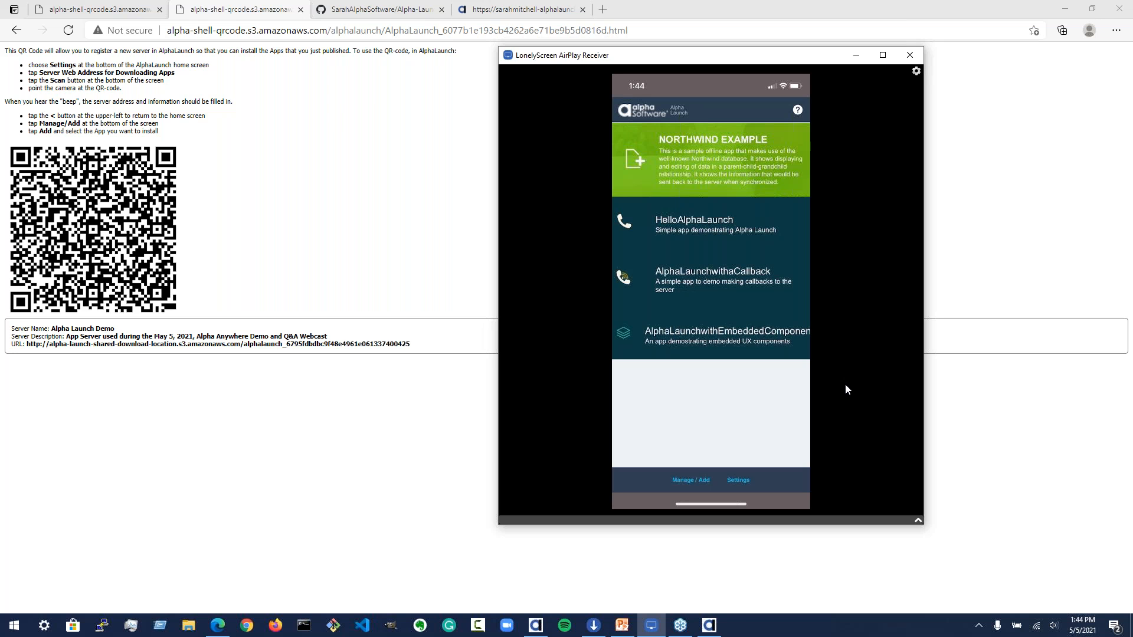
pyautogui.click(909, 55)
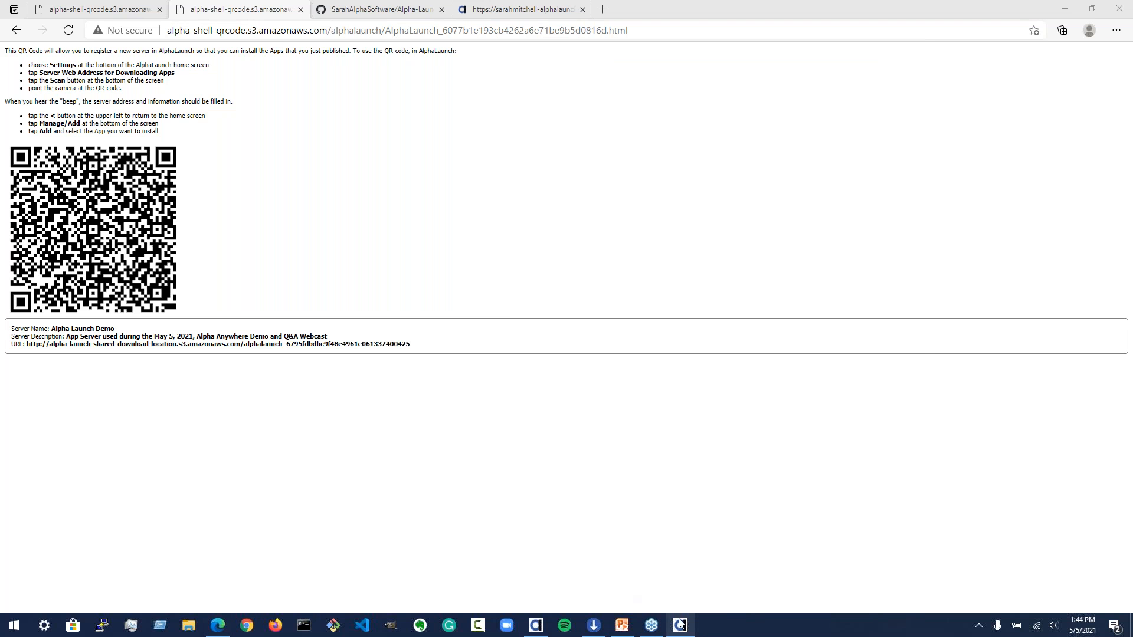
# Step: Switch to the AlphaLaunch.pptx presentation in PowerPoint and start the slide show from the beginning
pyautogui.click(622, 626)
pyautogui.click(76, 515)
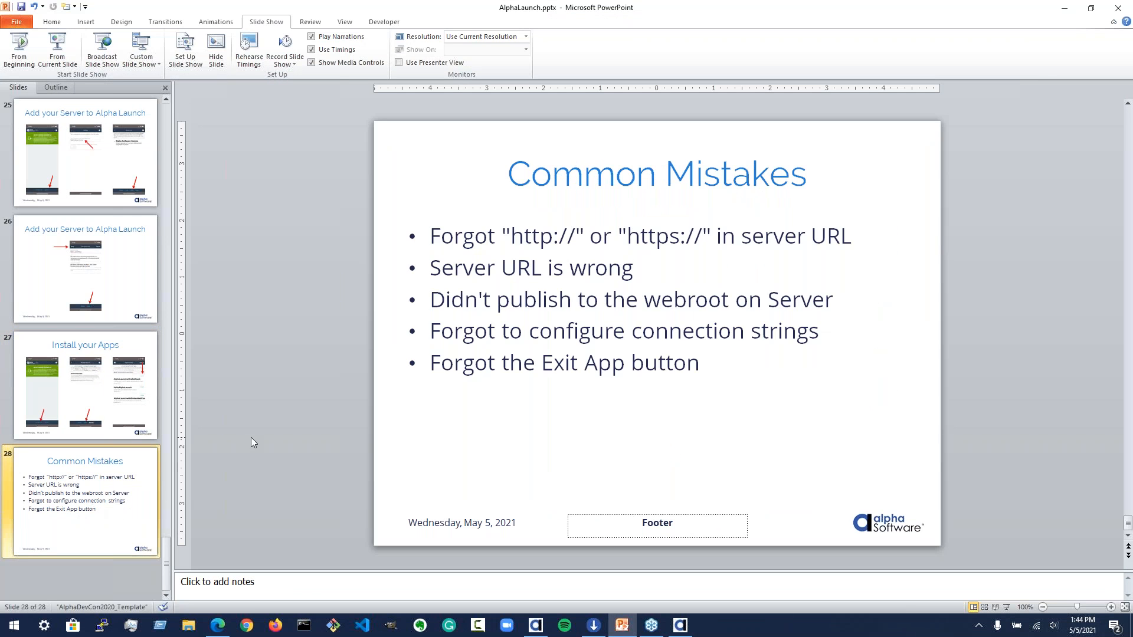
pyautogui.click(26, 48)
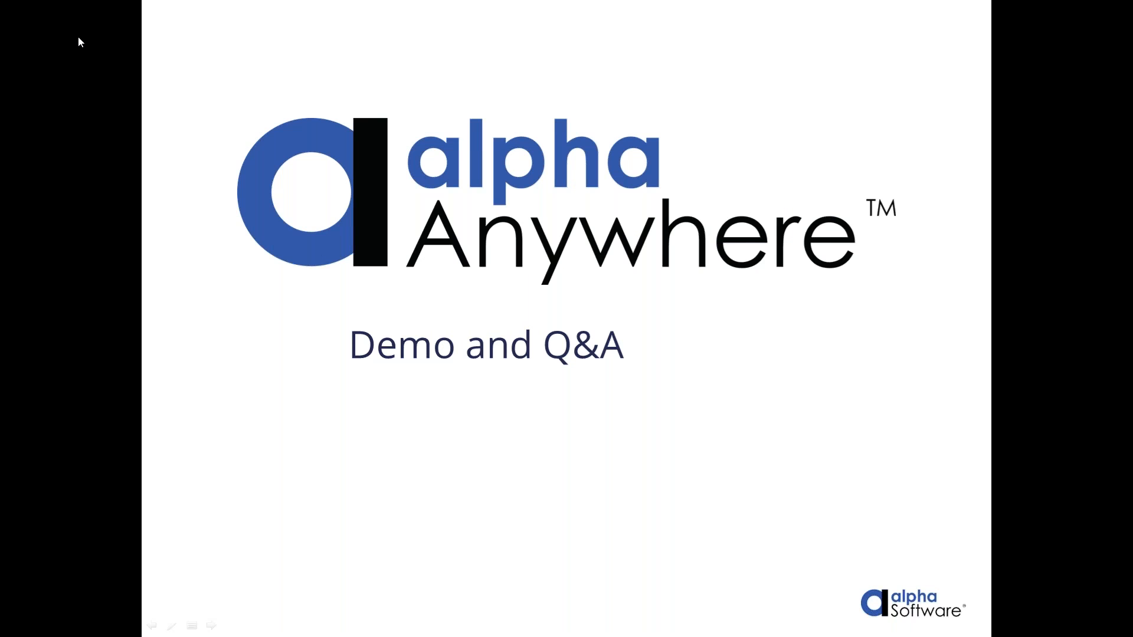